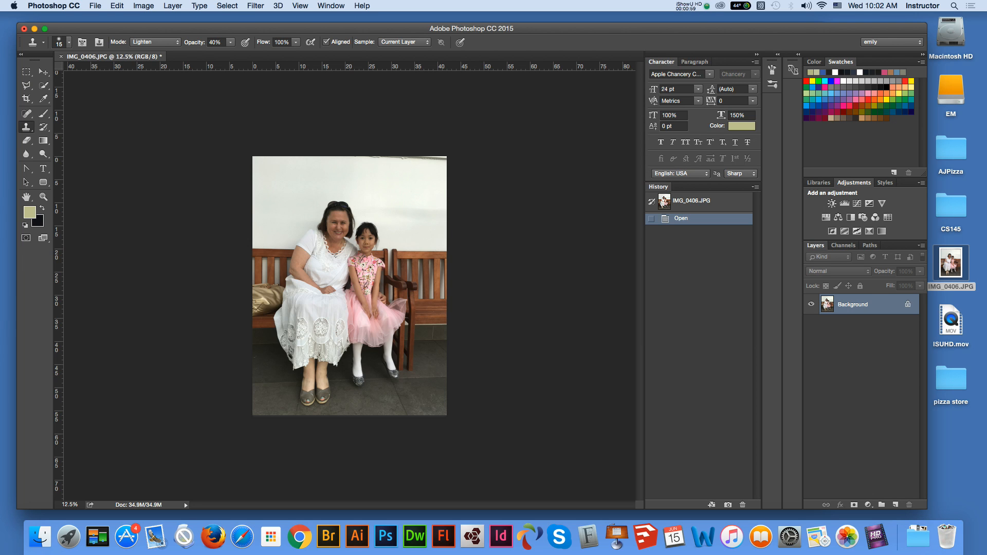
- Set the zoom of IMG_0406.JPG to 25% and examine the photo of the two people from top to bottom
left_click_drag(65, 505, 73, 505)
type("25")
key("Return")
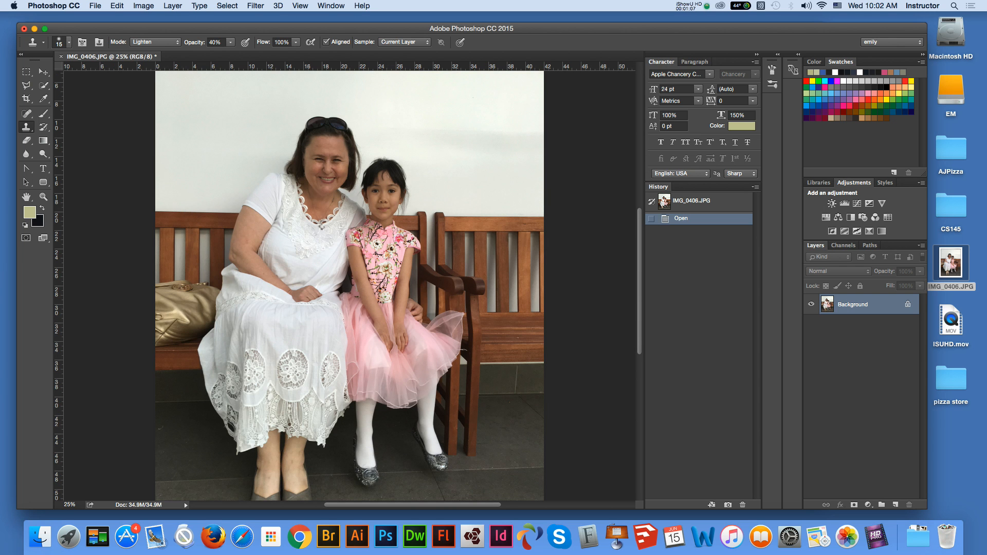
scroll(350, 285, "up", 5)
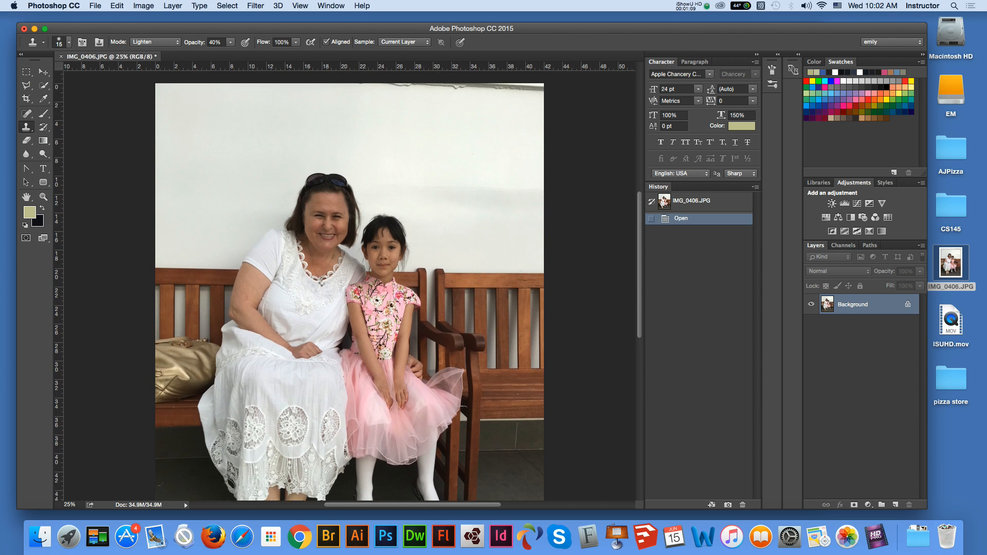
scroll(349, 286, "down", 8)
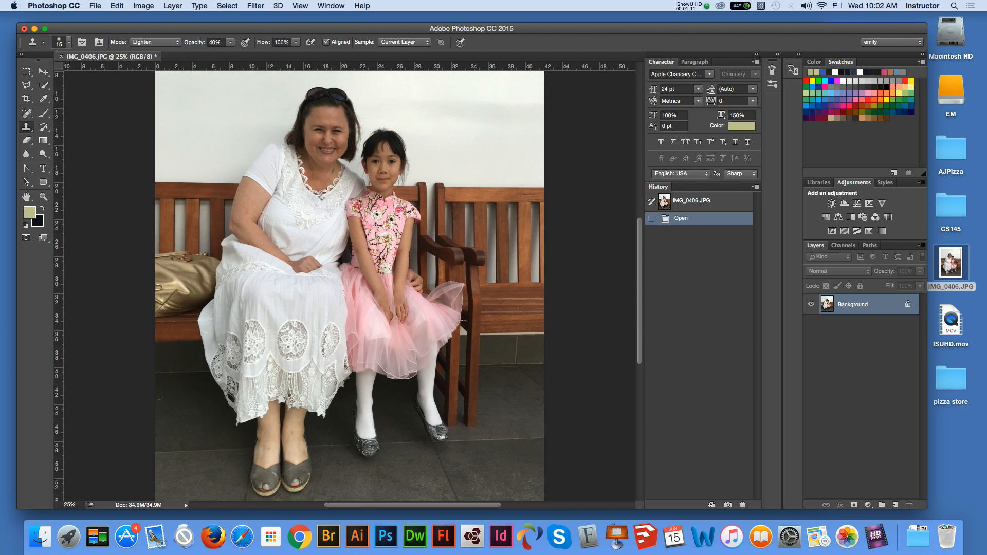
scroll(350, 285, "up", 1)
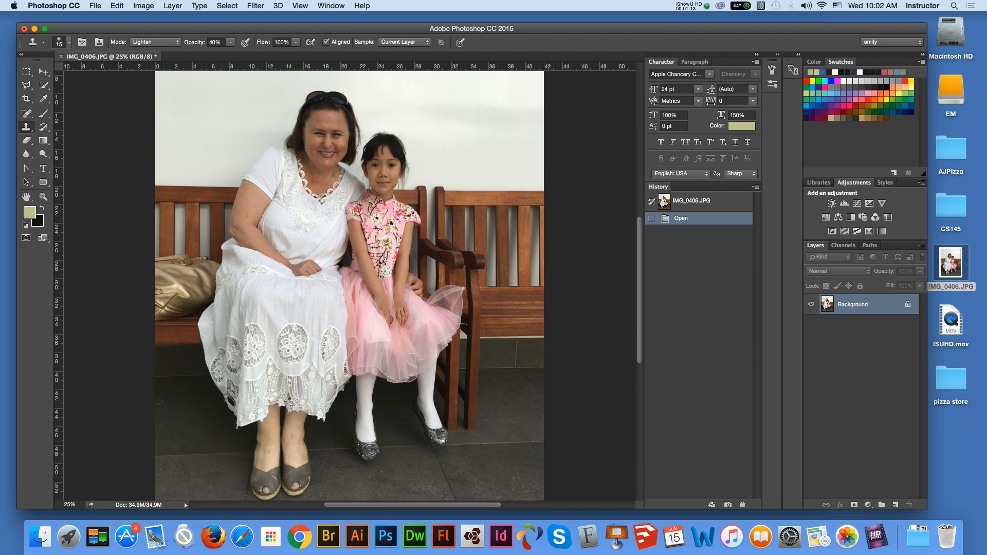
scroll(349, 286, "up", 7)
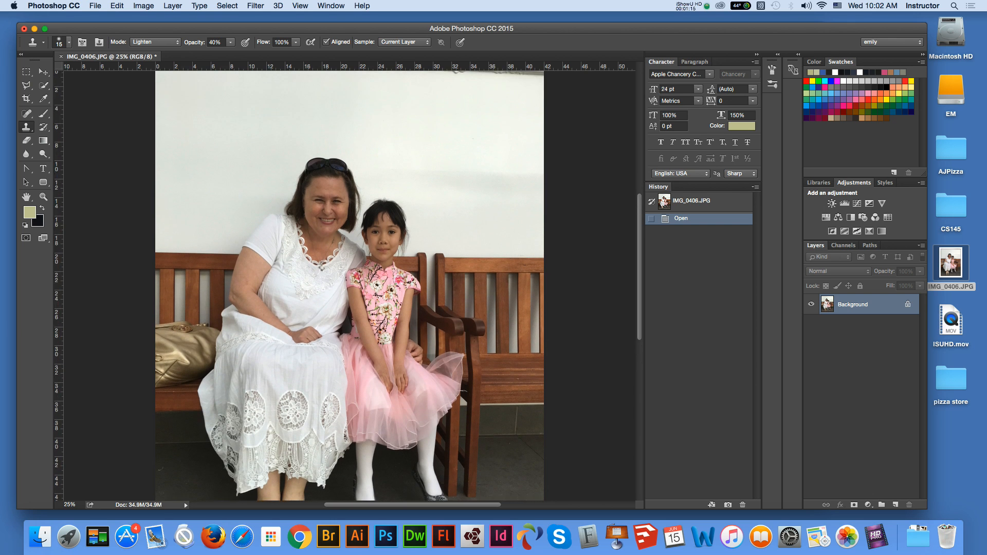
scroll(350, 285, "up", 1)
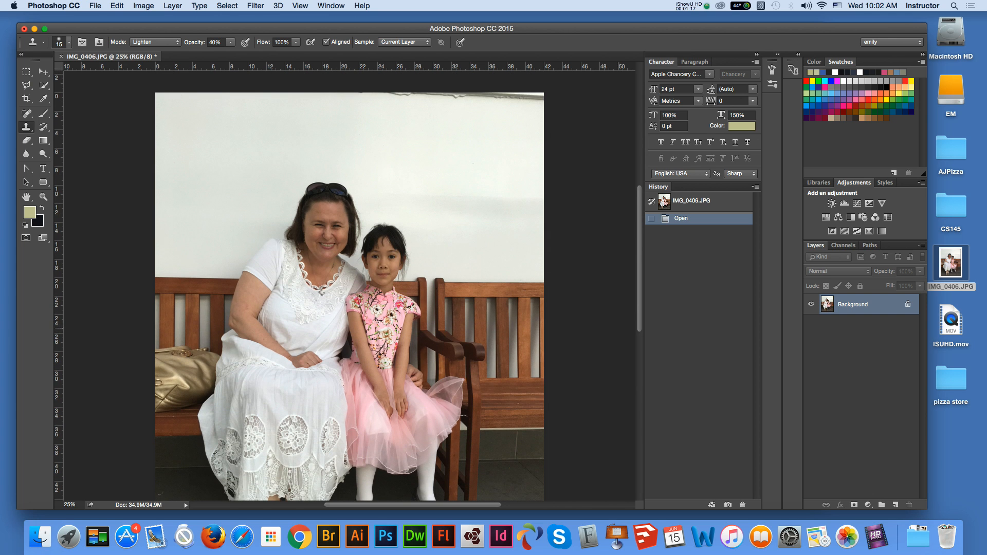
- Switch to the Google results for beach in Chrome and preview the image with the palm frond over the sea
left_click_drag(391, 28, 393, 131)
left_click(406, 95)
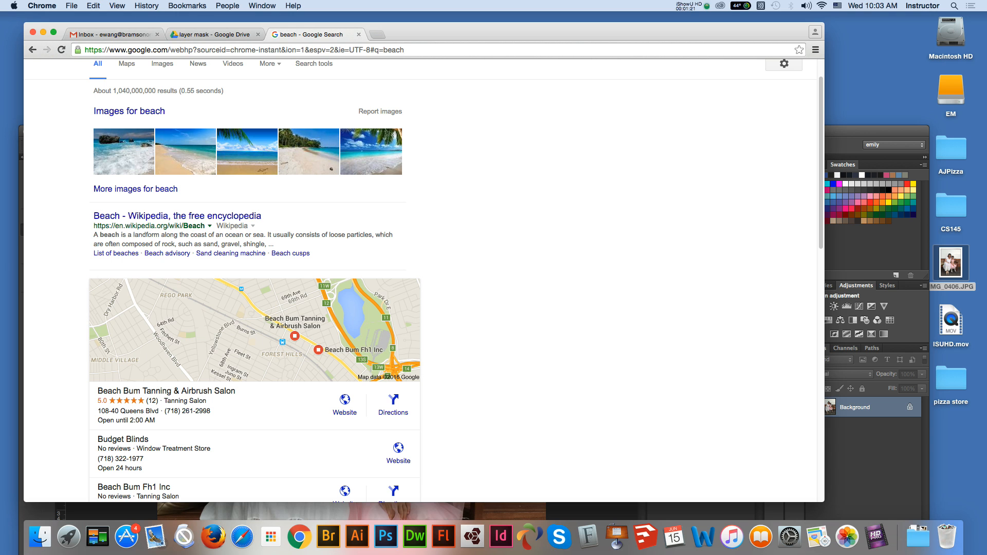
left_click(371, 152)
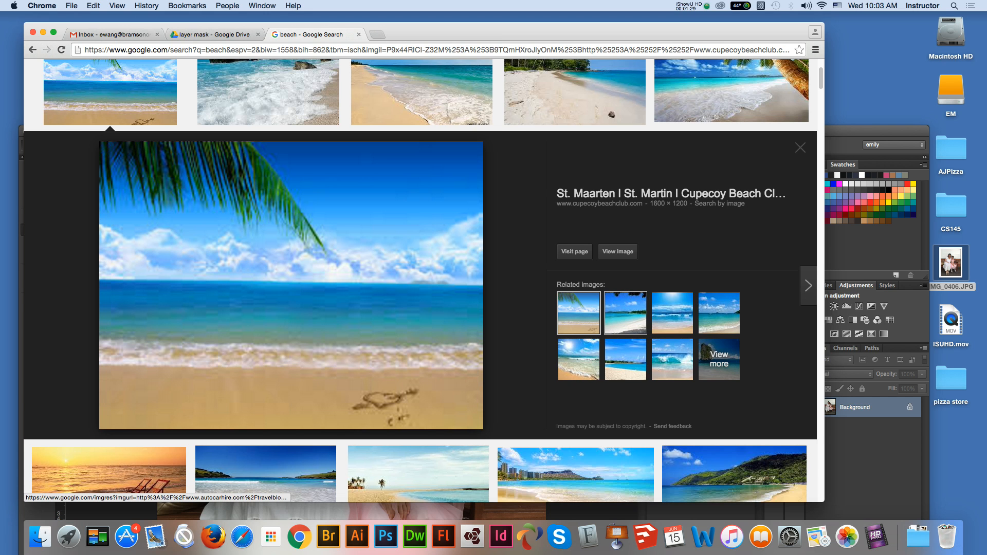
- Compare the related beach images, including the tree-framed bay, sunny surf, Mullet Beach and breaking wave pictures
left_click(625, 313)
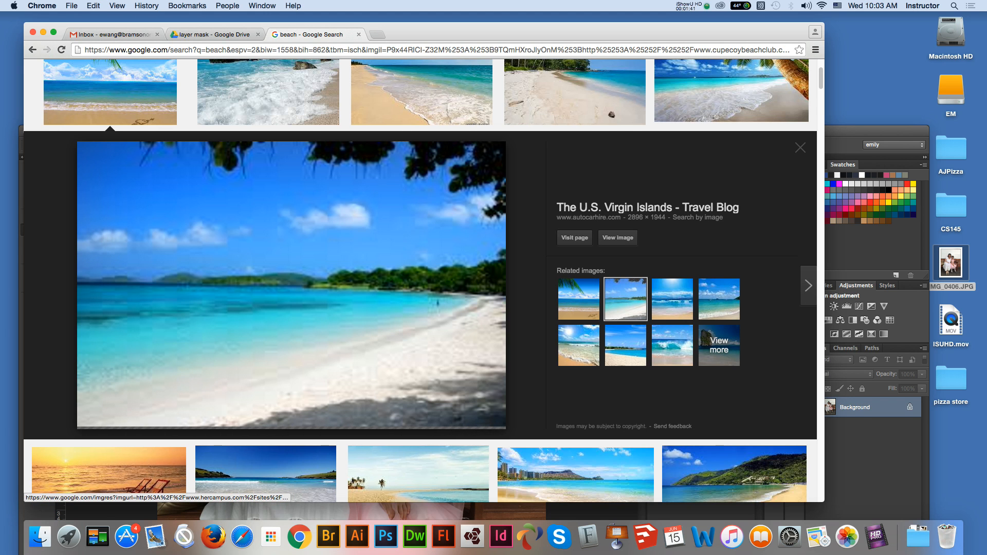
left_click(578, 345)
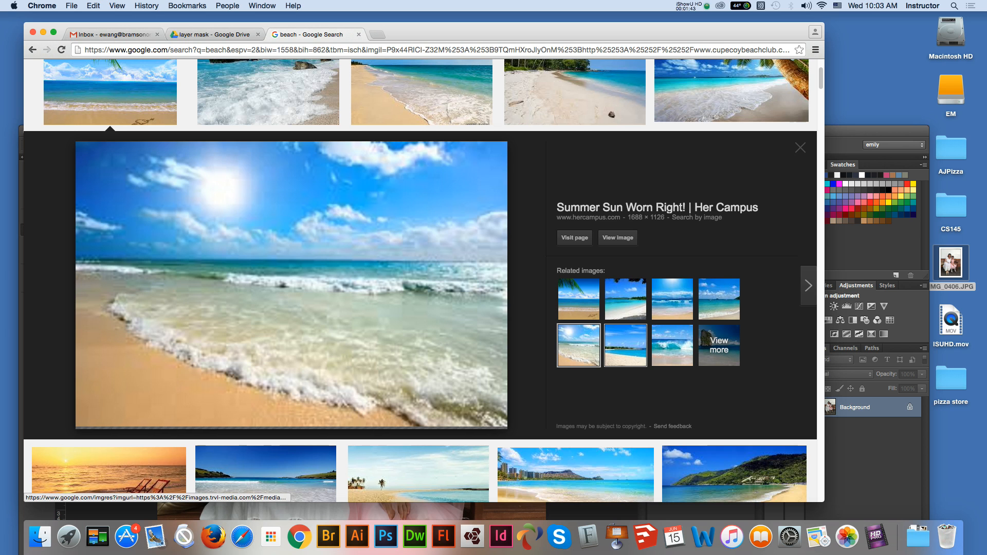
left_click(625, 345)
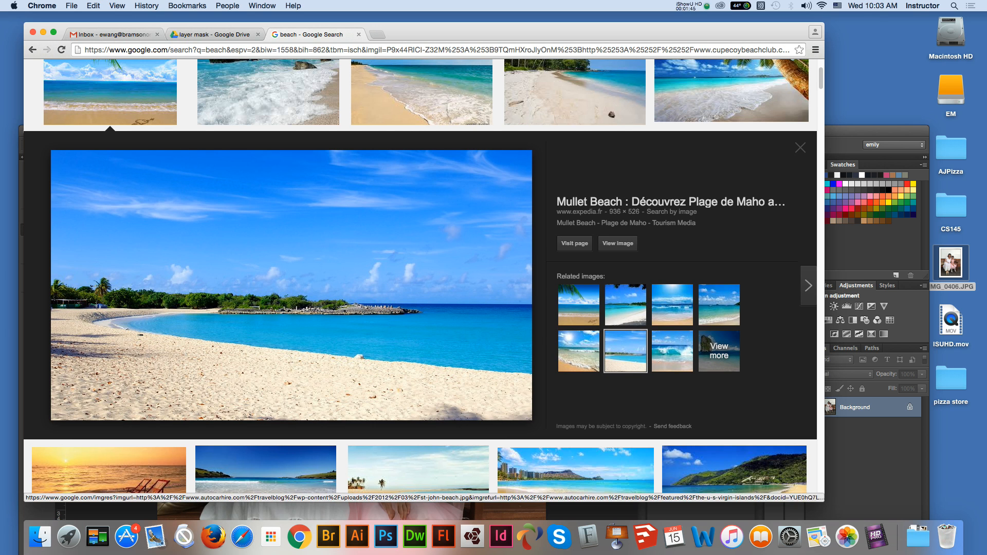
left_click(578, 304)
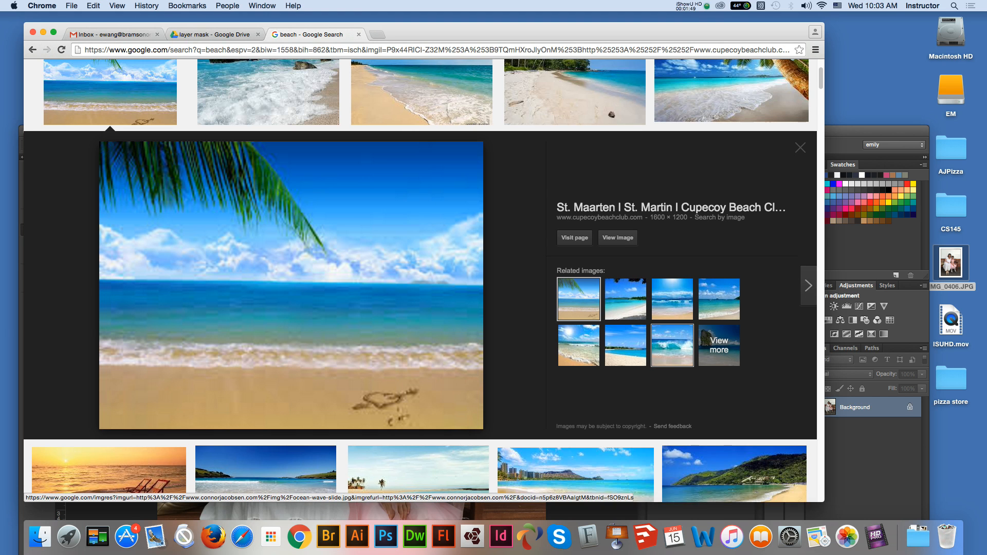
left_click(672, 345)
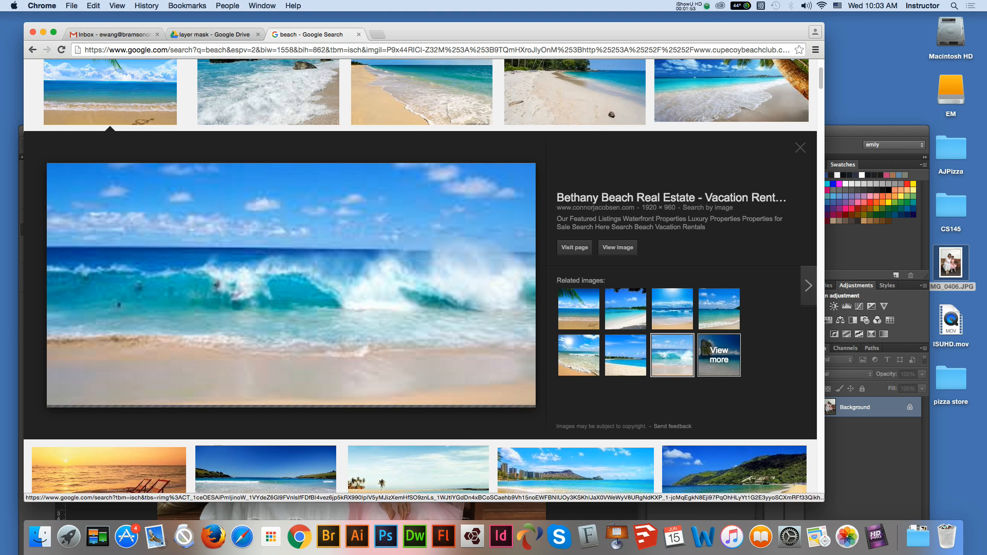
- Browse the first row of beach image results and preview the Patong Beach Guide picture of Freedom Beach
scroll(720, 355, "up", 3)
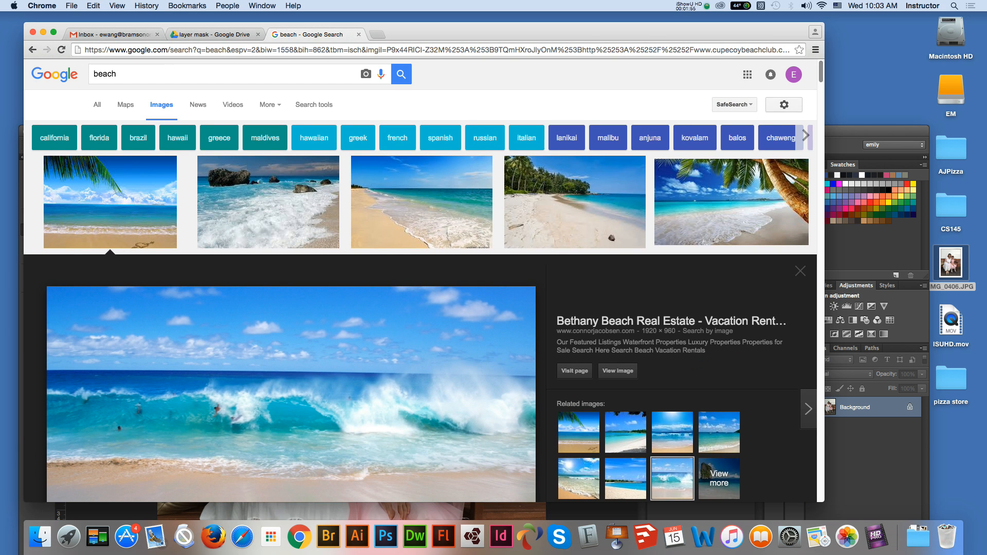
left_click(268, 206)
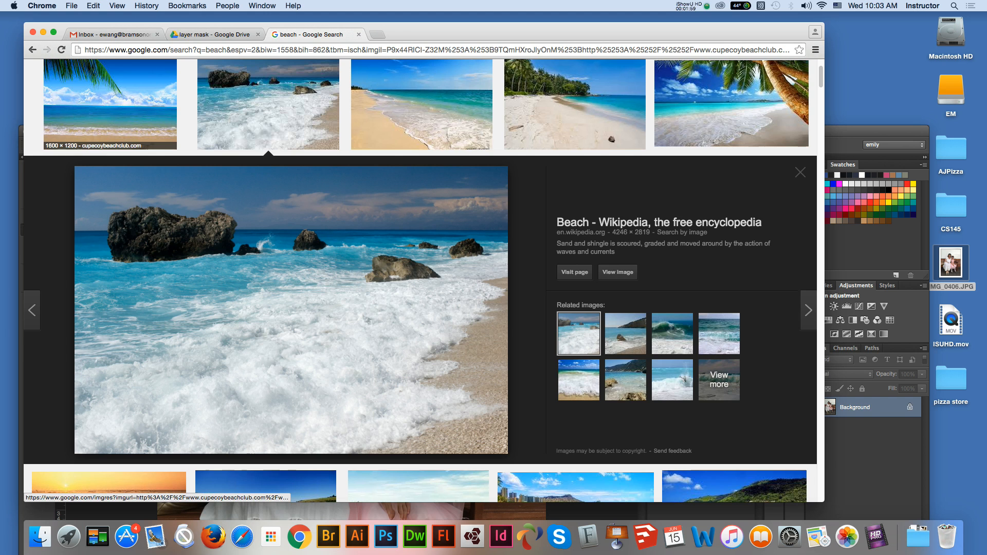
left_click(123, 116)
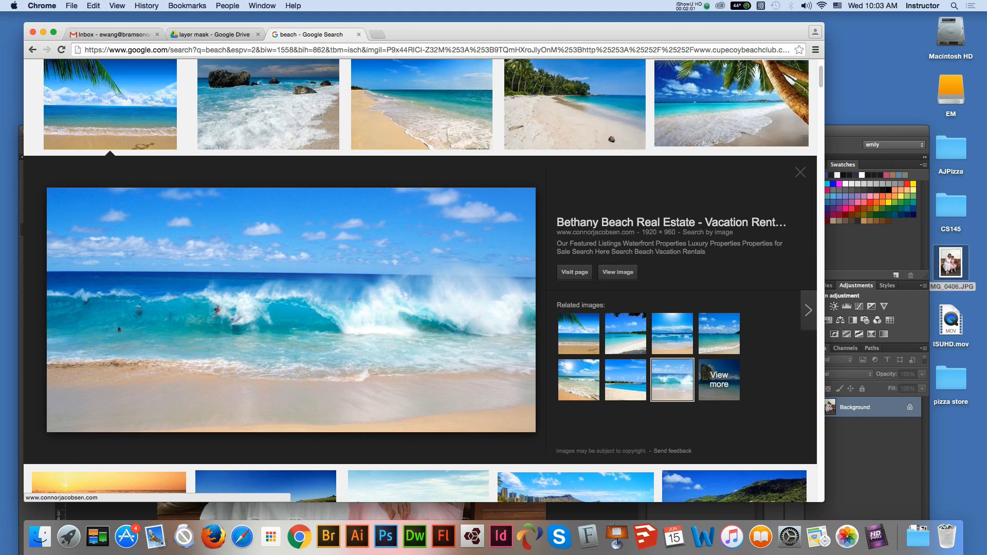
left_click(422, 108)
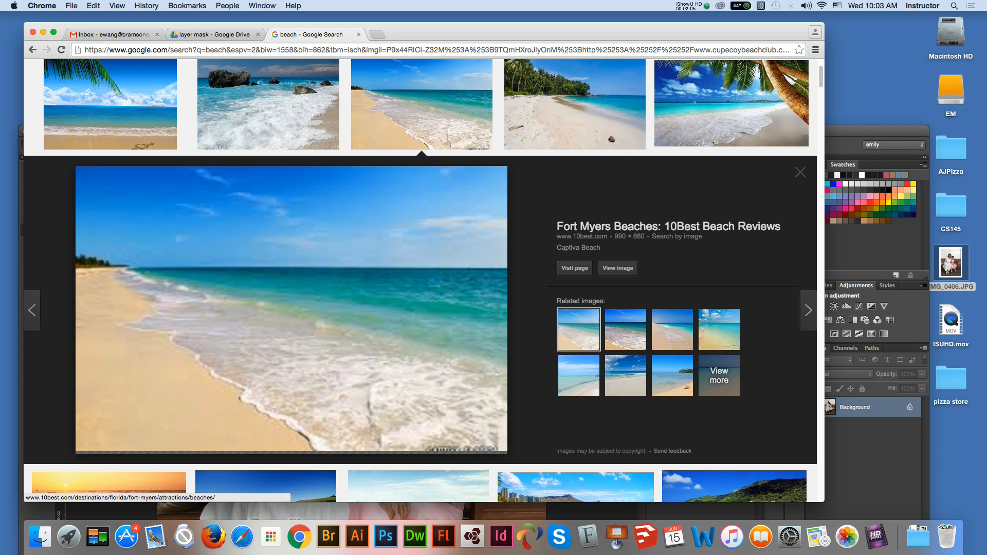
left_click(575, 106)
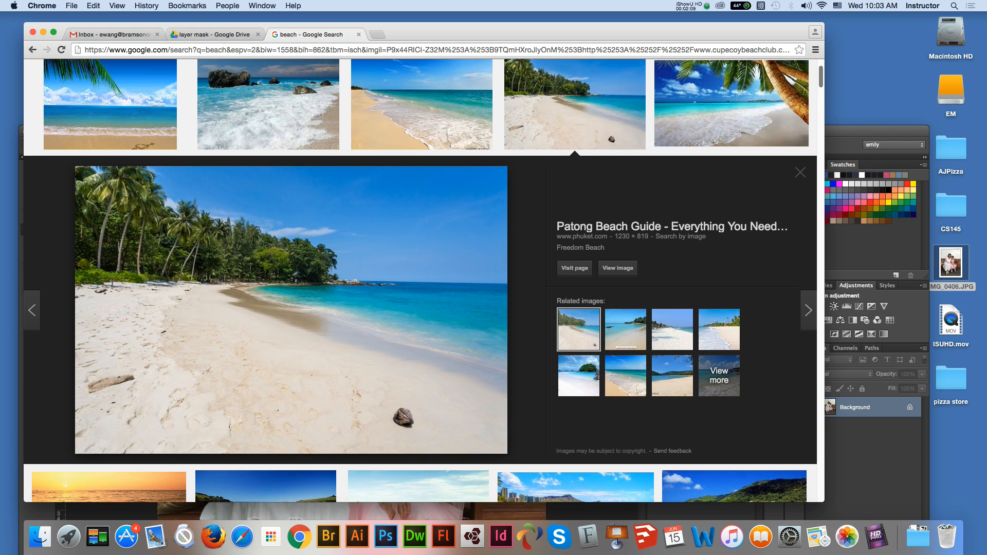
scroll(420, 281, "down", 1)
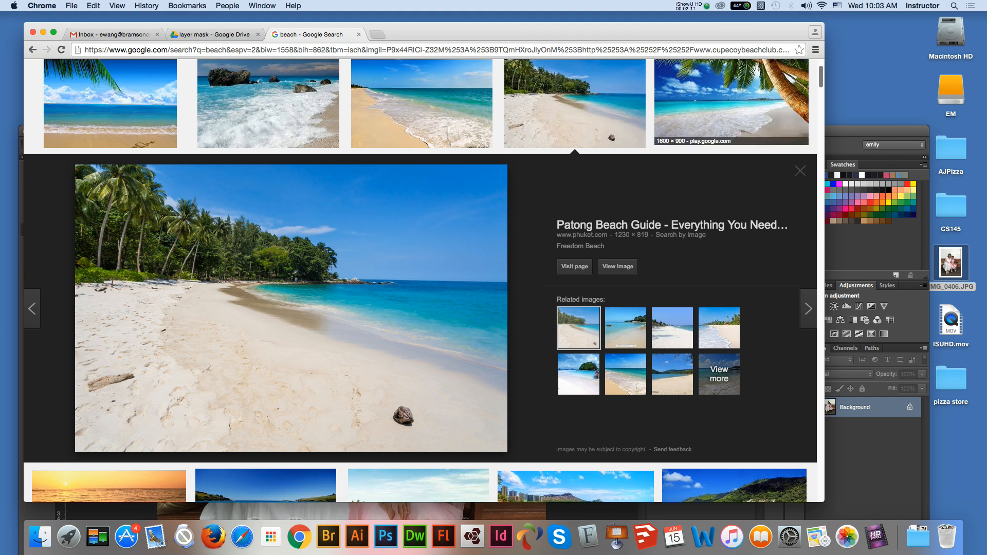
- Open the Patong Beach Guide source page on phuket.com, look through it, and return to the beach image results
left_click(291, 308)
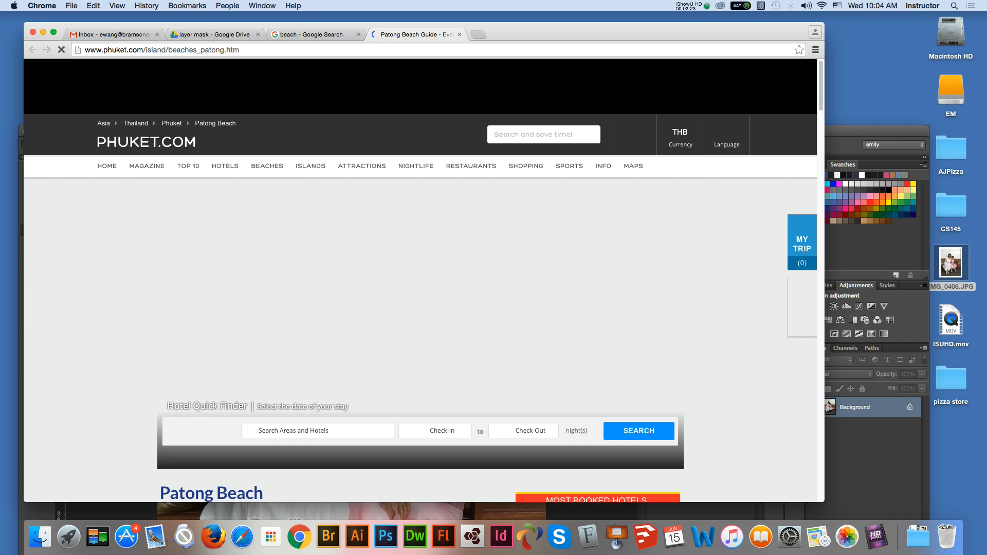
scroll(421, 280, "down", 10)
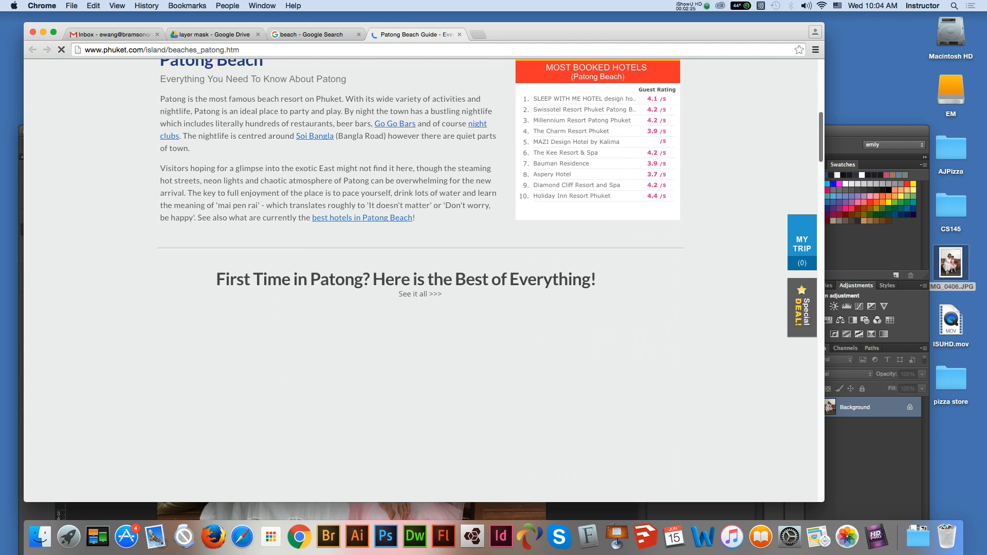
scroll(420, 281, "up", 10)
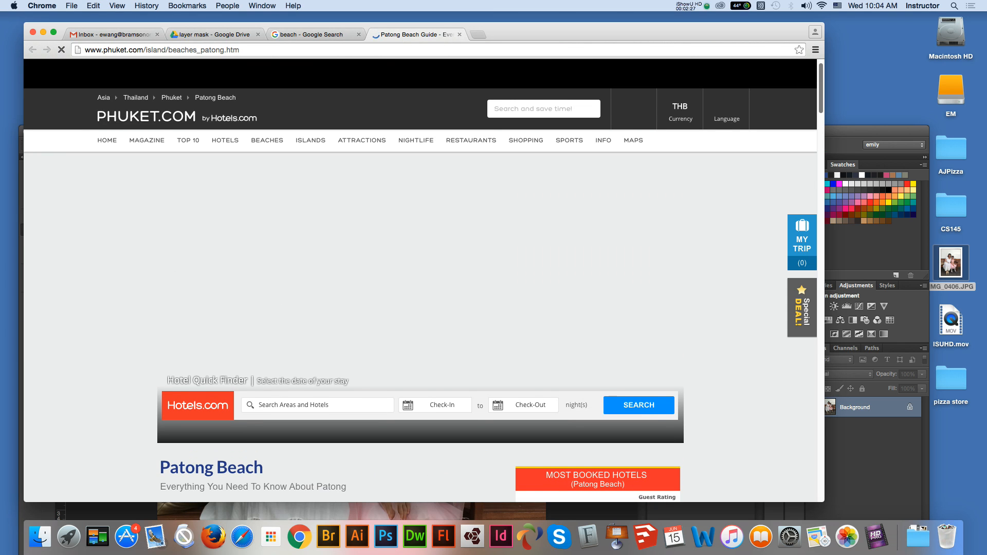
scroll(421, 280, "down", 15)
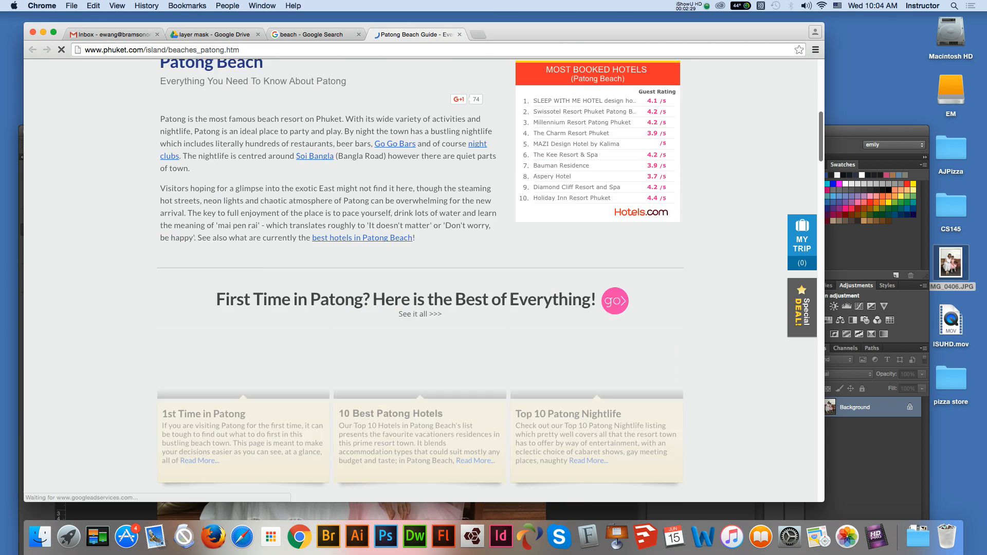
scroll(421, 281, "up", 15)
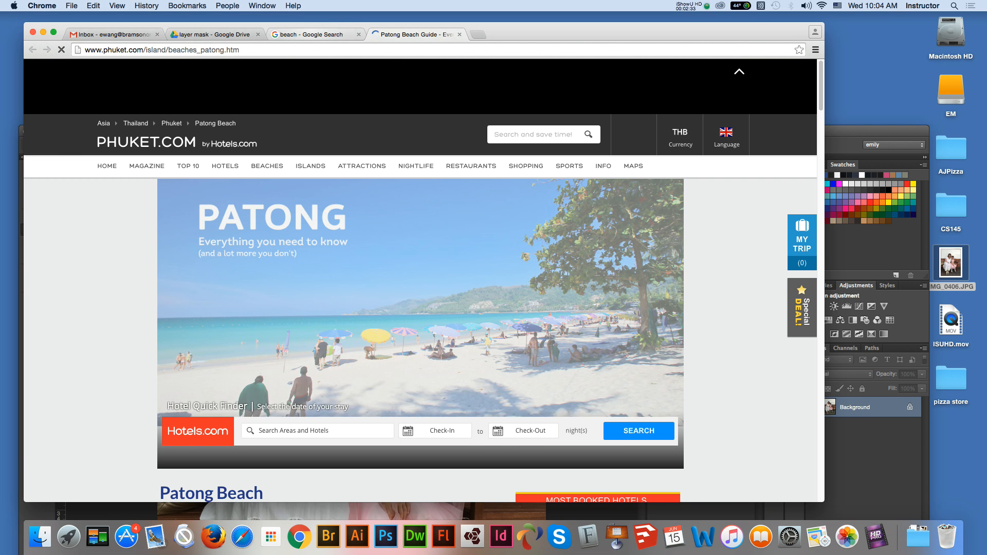
left_click(308, 34)
left_click(416, 34)
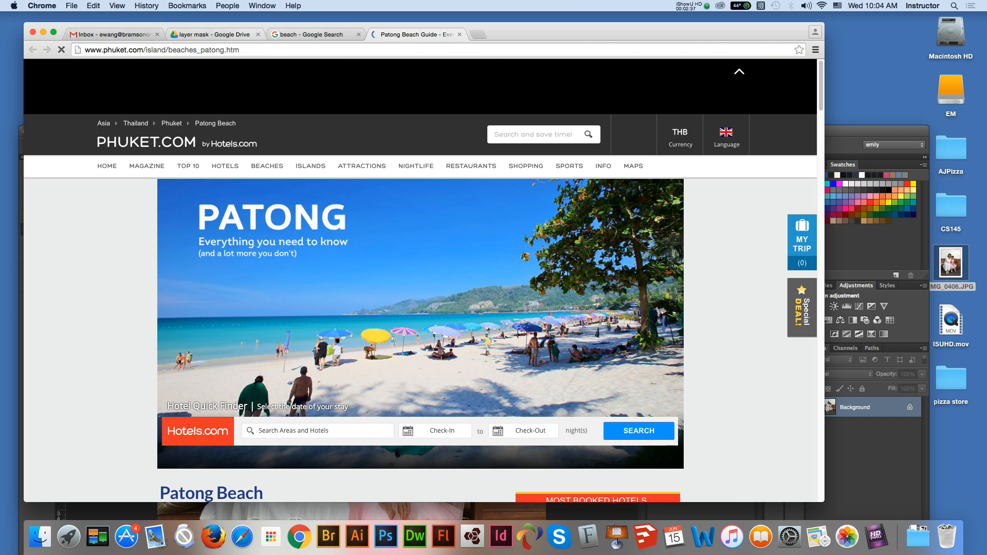
left_click(309, 35)
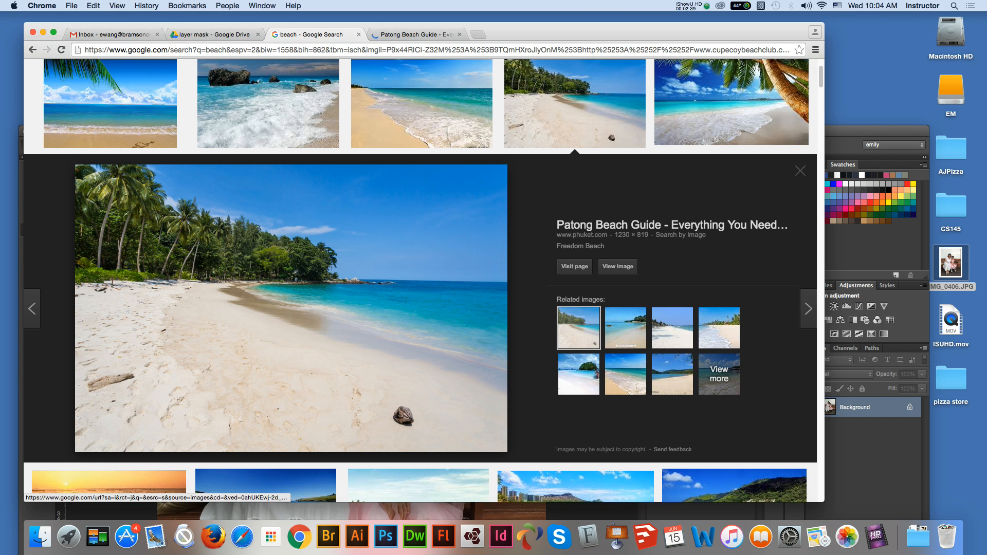
- Save the Freedom Beach picture to the desktop and preview the related Phuket image with the wooden boat
left_click_drag(337, 308, 949, 472)
left_click(578, 373)
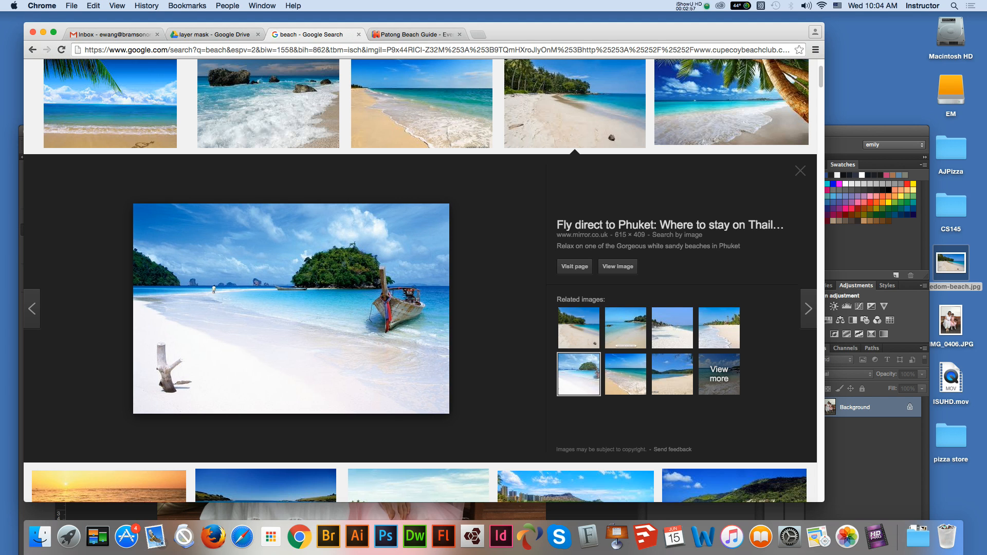
- Move the browser window aside, return to Photoshop, and open freedom-beach.jpg from the desktop in it
left_click_drag(592, 32, 593, 26)
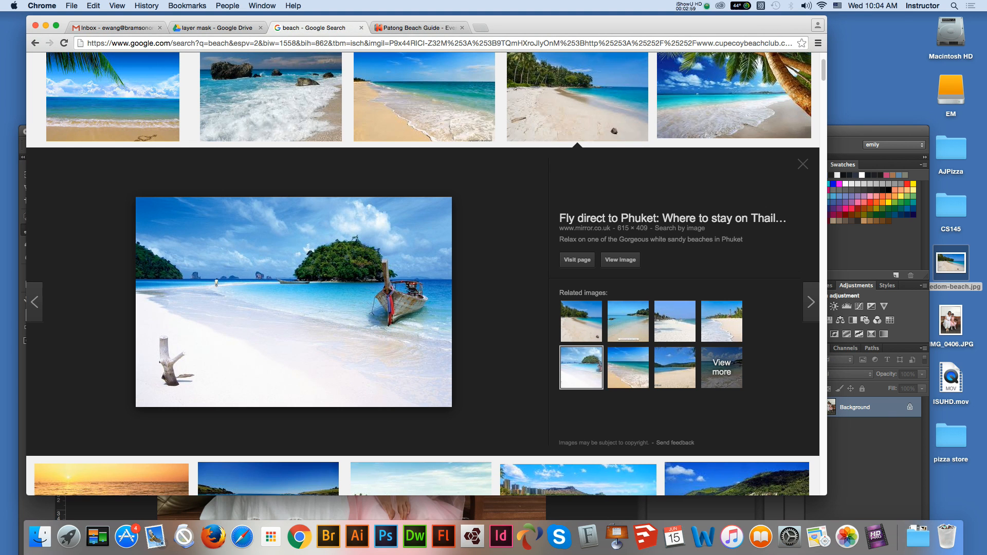
left_click_drag(524, 26, 560, 254)
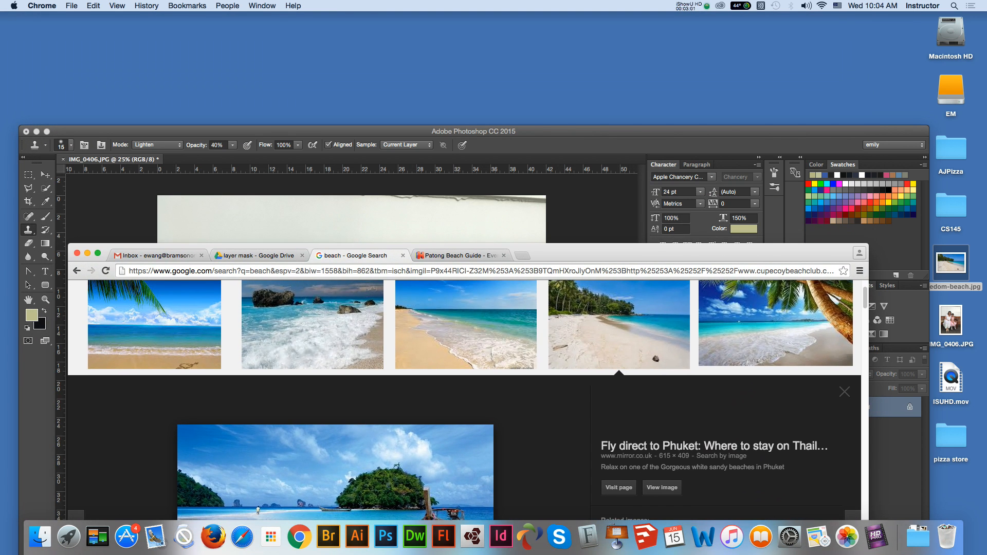
left_click(555, 132)
left_click_drag(556, 132, 534, 29)
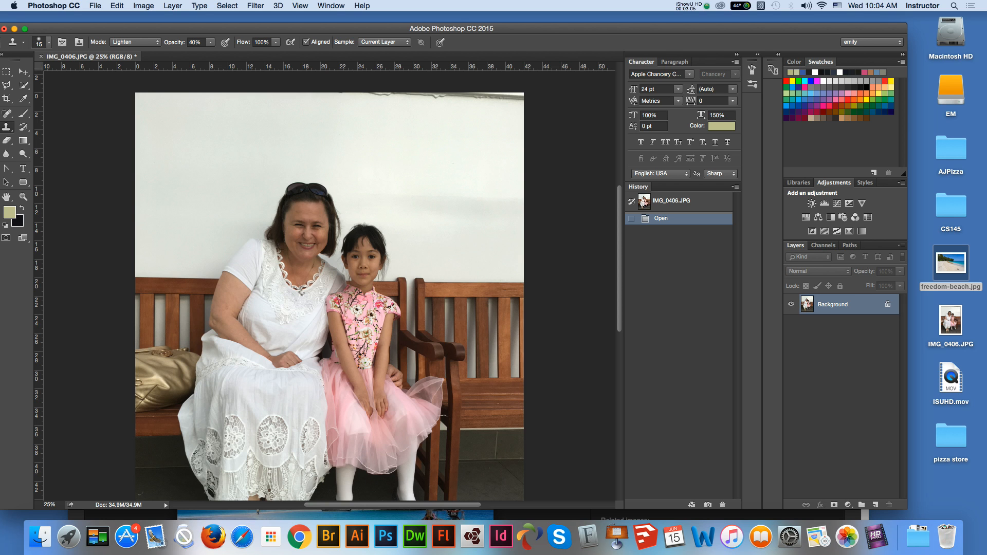
left_click_drag(950, 264, 386, 527)
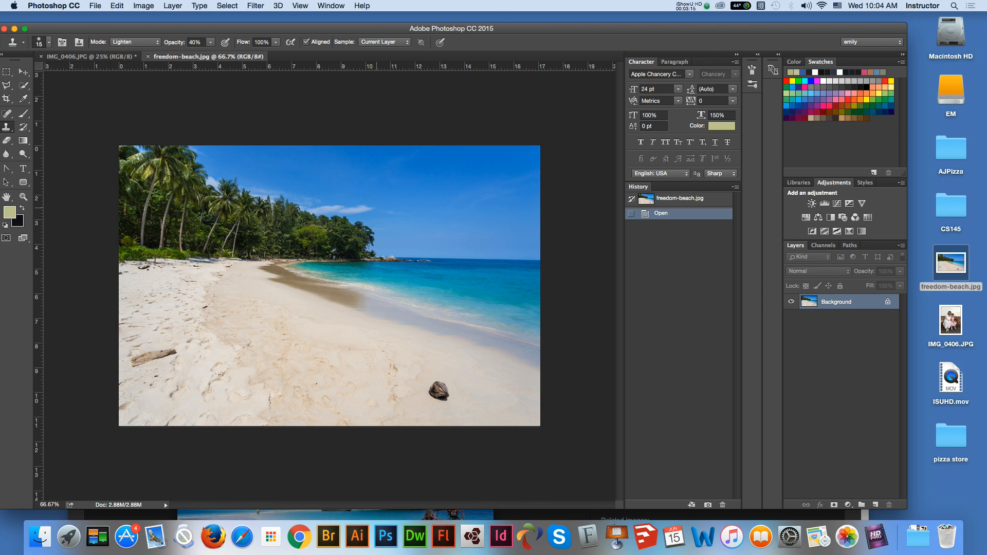
- Copy the entire freedom-beach.jpg canvas, paste it into IMG_0406.JPG as a new layer, and activate the Move tool
key("super+a")
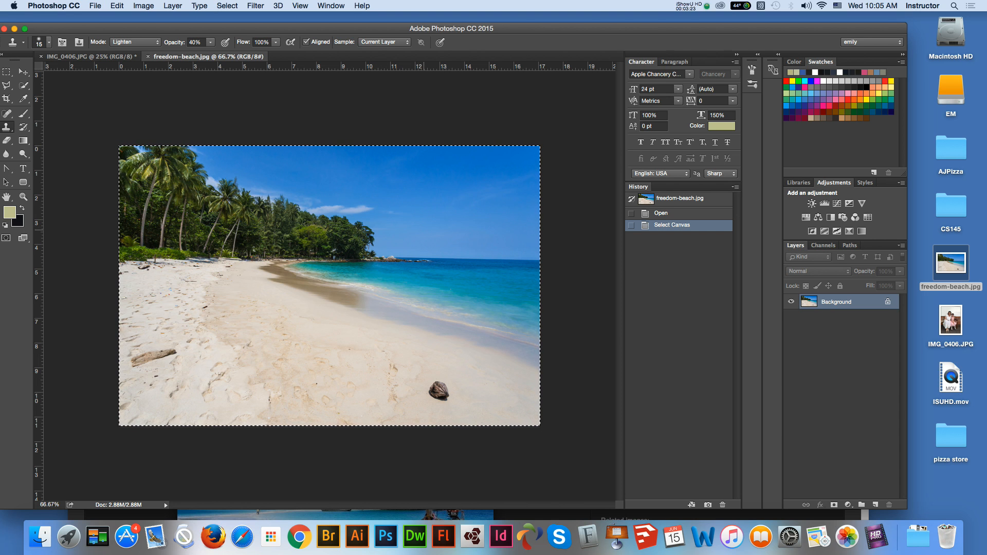
key("ctrl+Tab")
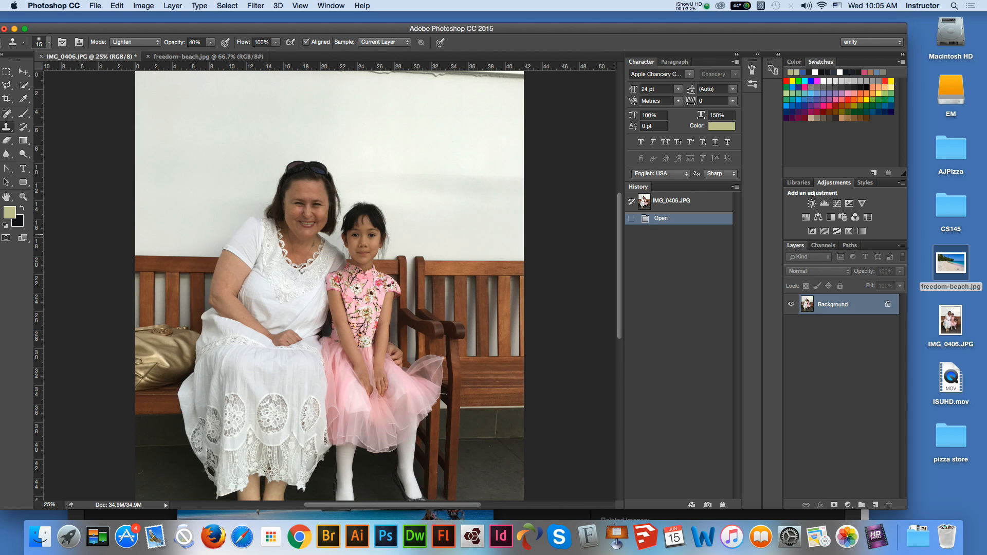
key("super+v")
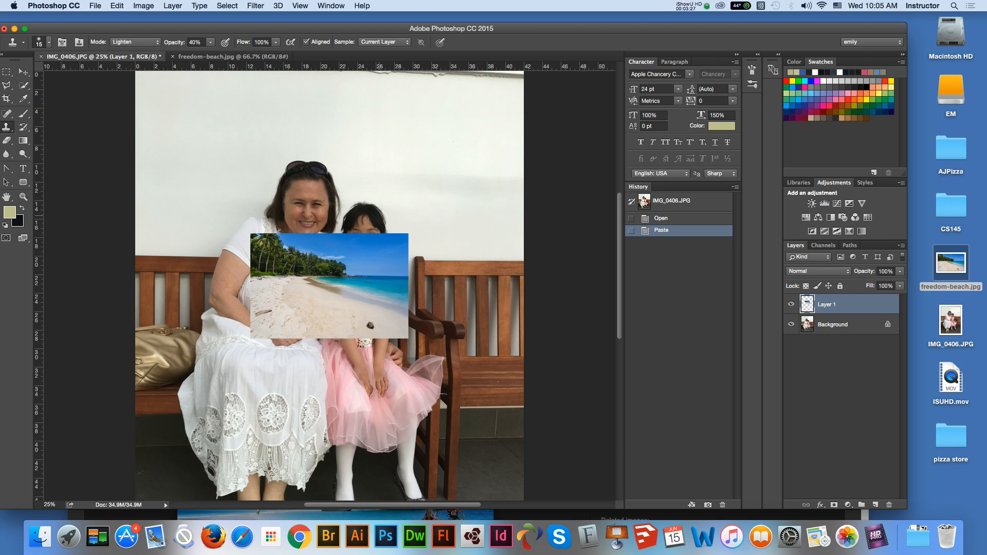
key("v")
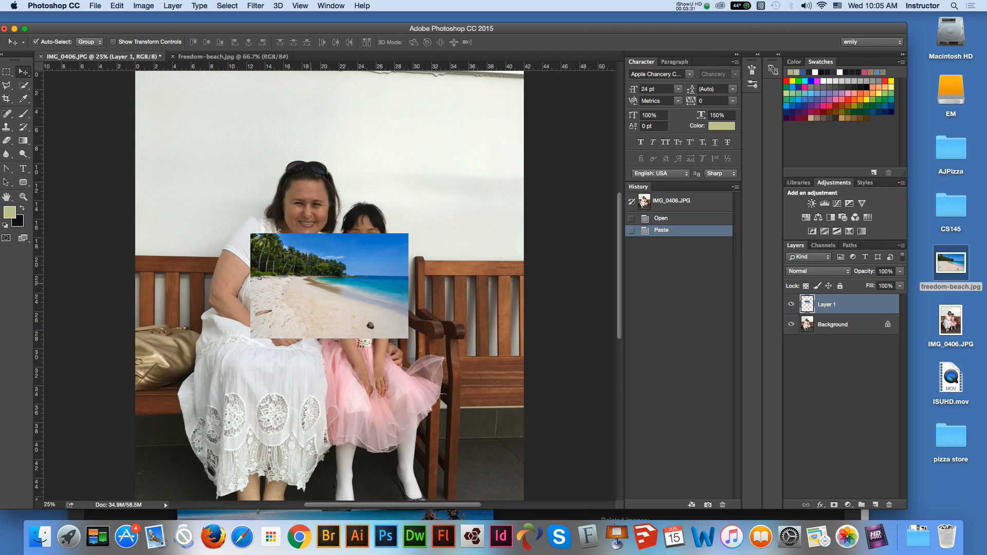
- Scale the pasted beach layer with Free Transform to about 305%, covering the full width of the photo's upper part
key("super")
key("super+t")
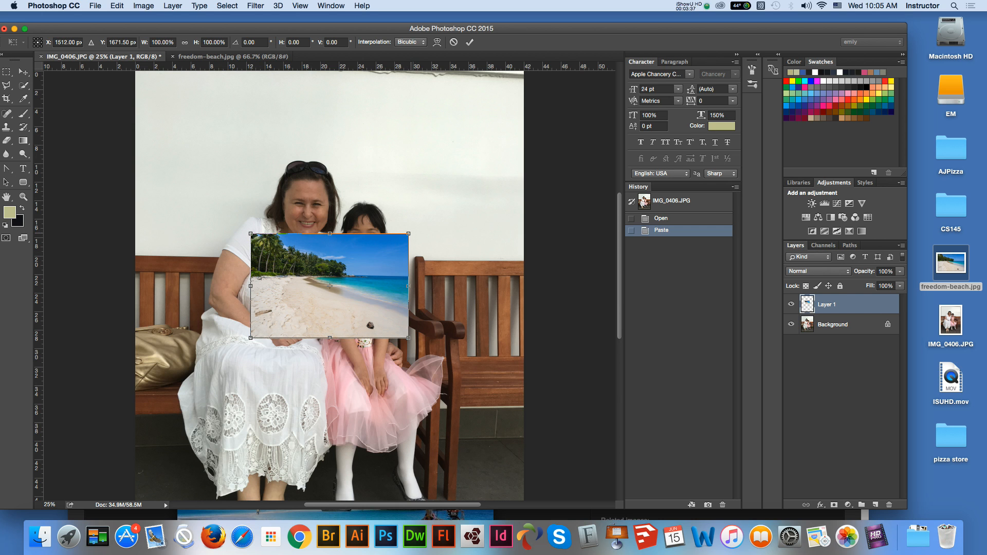
left_click_drag(408, 234, 524, 157)
left_click_drag(250, 157, 131, 77)
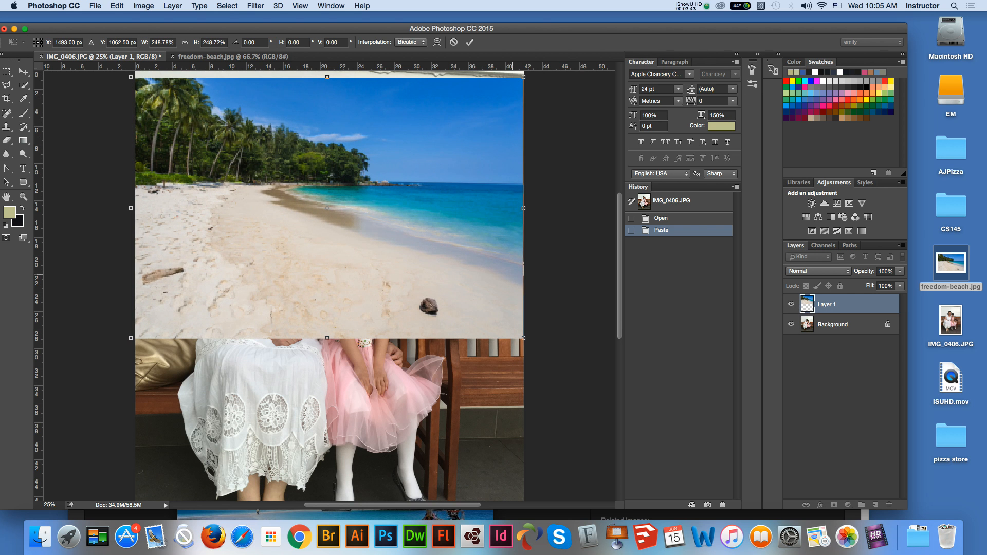
left_click_drag(523, 338, 613, 398)
left_click_drag(385, 222, 385, 204)
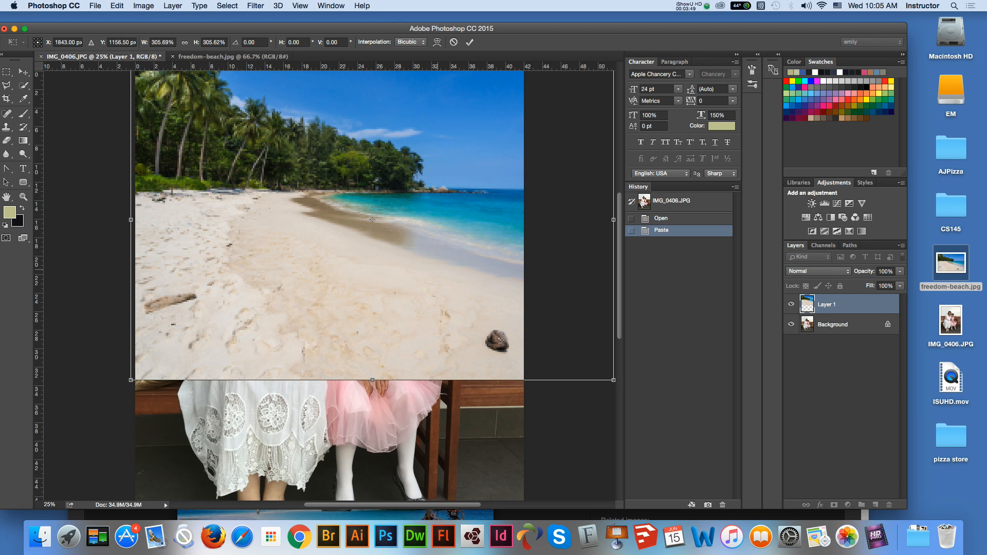
key("super+minus")
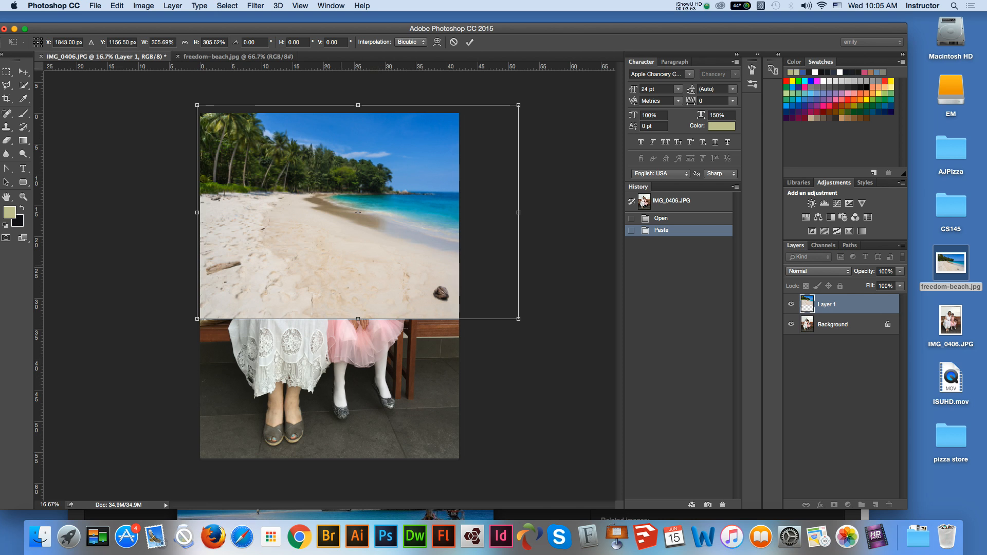
key("Return")
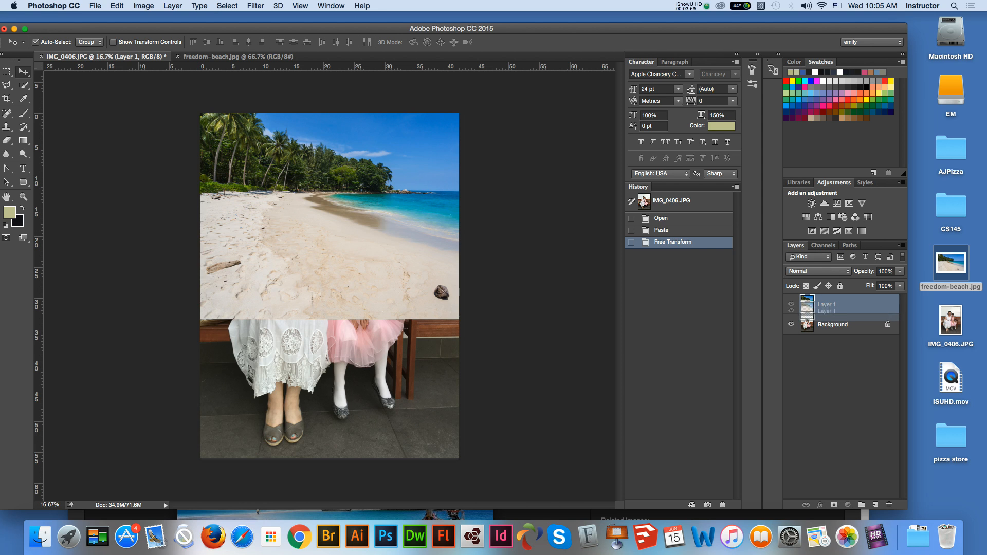
- Unlock the Background photo into a regular layer and place the beach layer, Layer 1, beneath it
left_click_drag(827, 304, 827, 341)
left_click(888, 324)
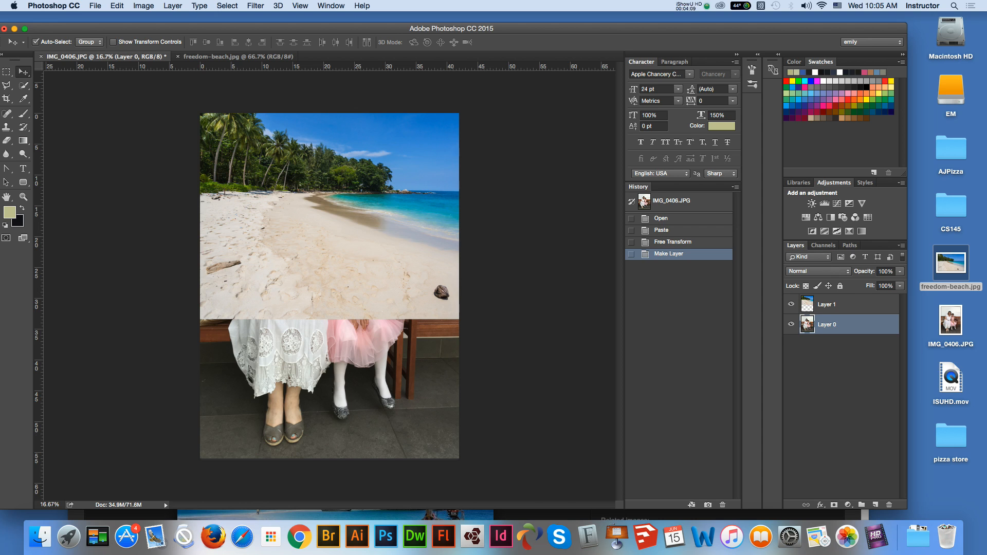
left_click(848, 305)
left_click_drag(848, 304, 849, 334)
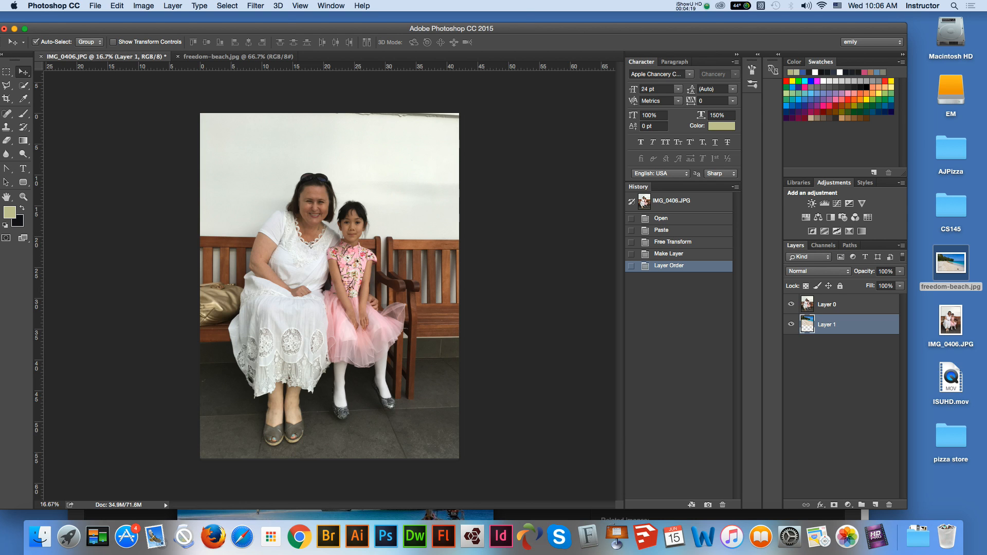
left_click_drag(566, 29, 579, 26)
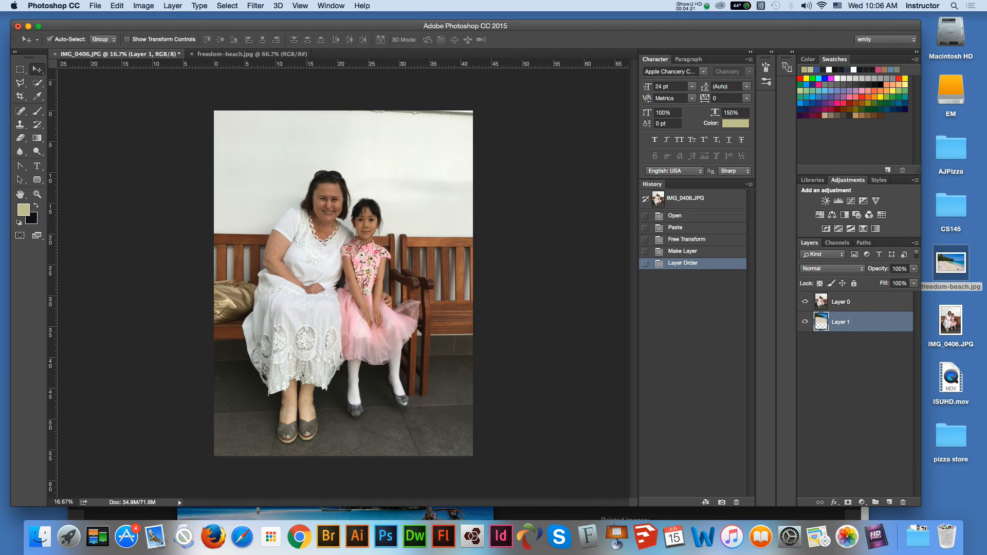
- Try to select the white wall behind the people with the Magic Wand at tolerance 32
left_click_drag(37, 83, 77, 90)
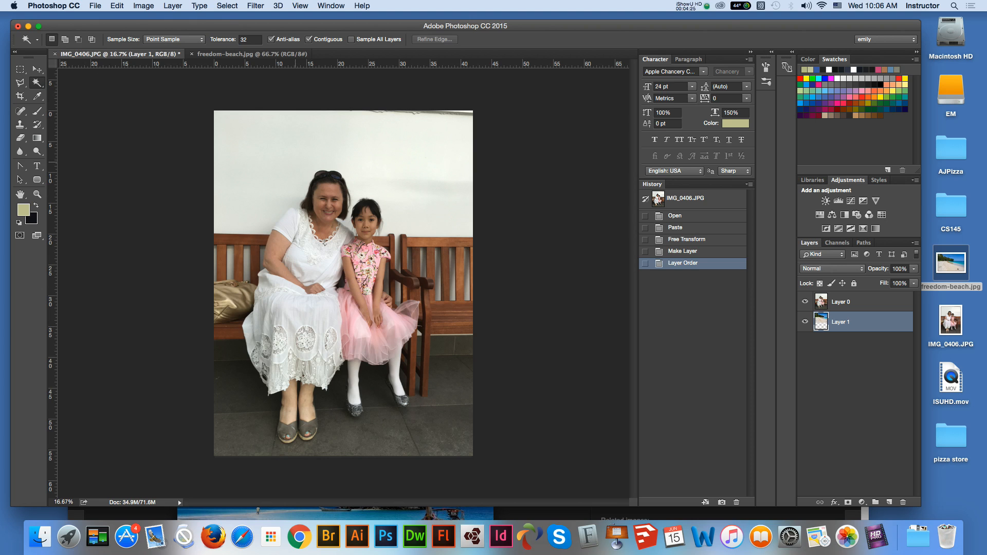
left_click(274, 155)
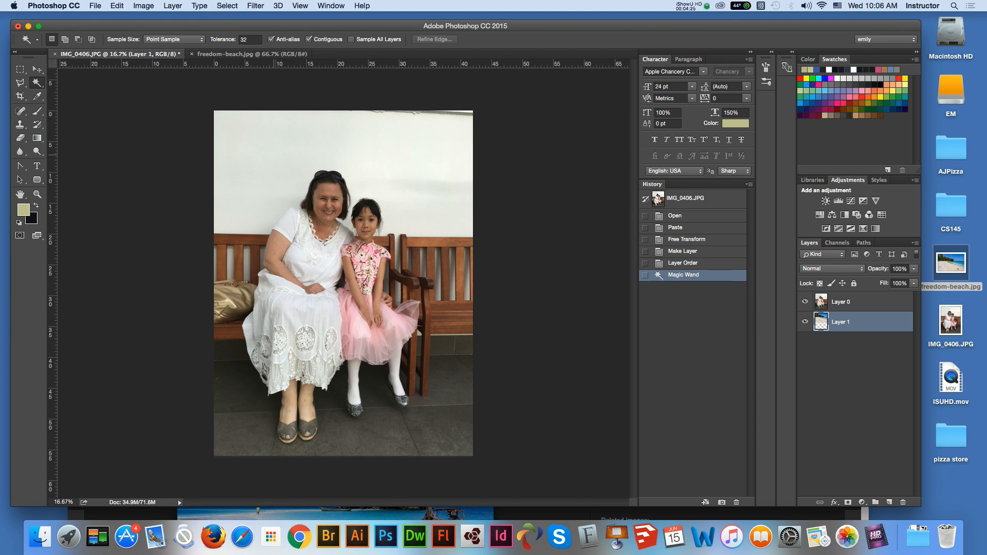
left_click(273, 157)
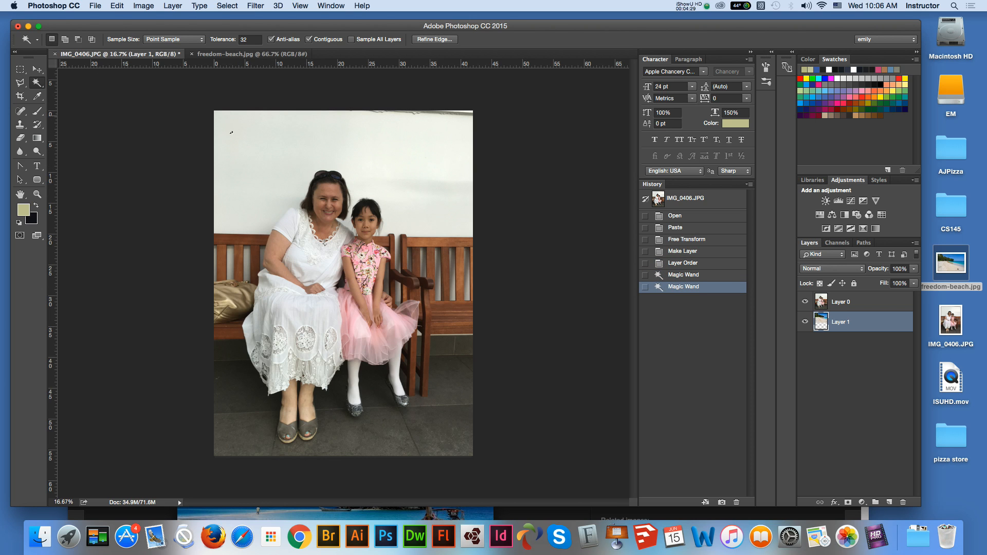
- Lasso the upper white wall with a 10 px feather, running down beside the woman's head to her shoulder
left_click_drag(20, 82, 63, 81)
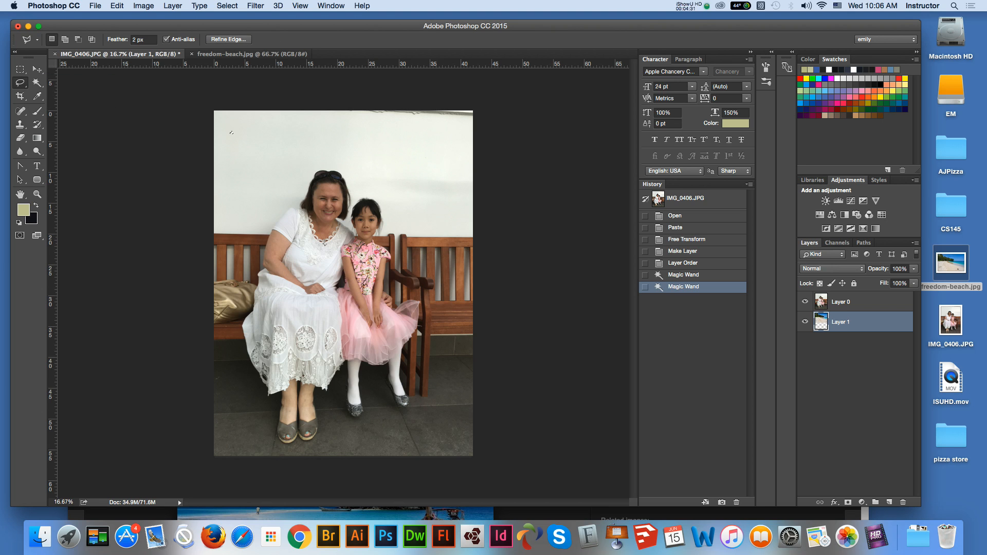
mouse_move(294, 136)
left_mouse_down()
mouse_move(278, 189)
mouse_move(214, 167)
mouse_move(293, 132)
left_mouse_up()
left_click(301, 195)
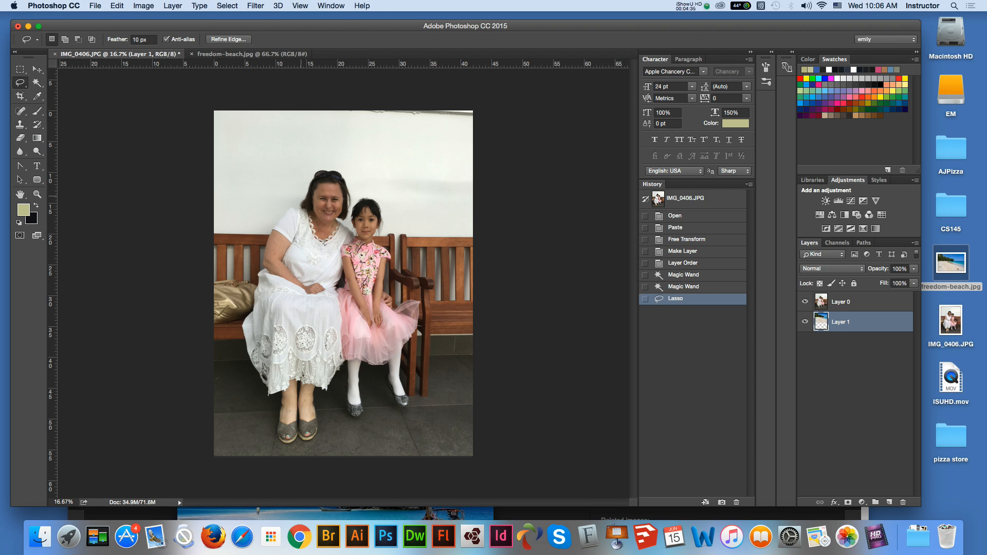
mouse_move(281, 215)
left_mouse_down()
mouse_move(232, 223)
mouse_move(213, 195)
mouse_move(246, 116)
mouse_move(414, 121)
mouse_move(447, 169)
mouse_move(446, 201)
mouse_move(415, 196)
mouse_move(393, 176)
left_mouse_up()
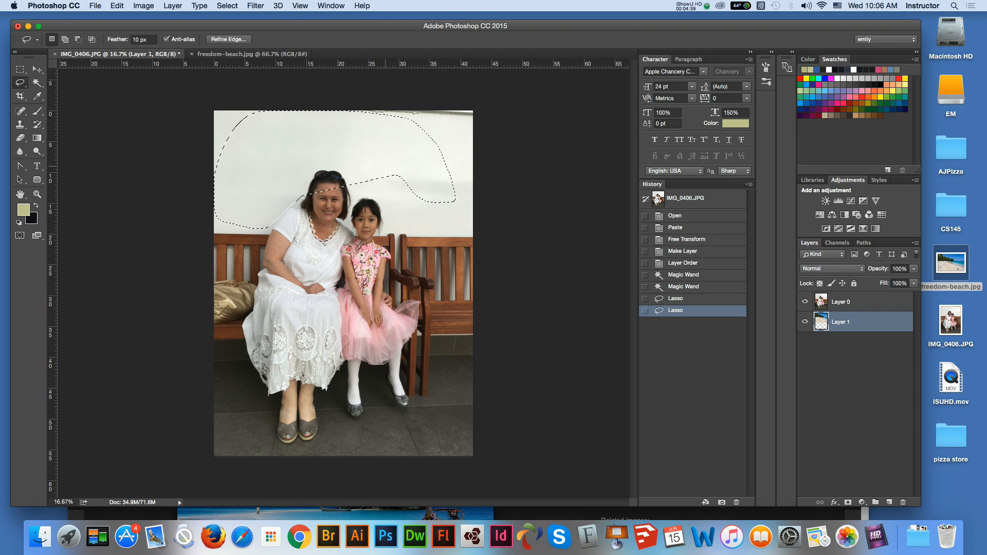
left_click(356, 159)
mouse_move(306, 165)
left_mouse_down()
mouse_move(261, 224)
mouse_move(232, 220)
mouse_move(208, 175)
mouse_move(250, 119)
mouse_move(380, 110)
mouse_move(452, 129)
mouse_move(460, 168)
mouse_move(307, 164)
left_mouse_up()
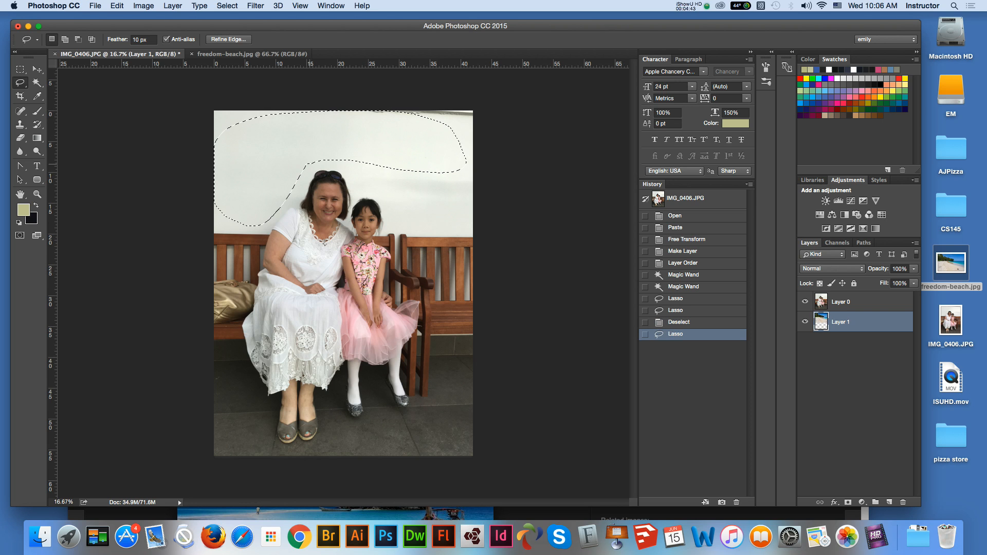
- Undo the clearing made on the beach layer and delete the selected wall area from the photo layer, Layer 0, instead
key("Delete")
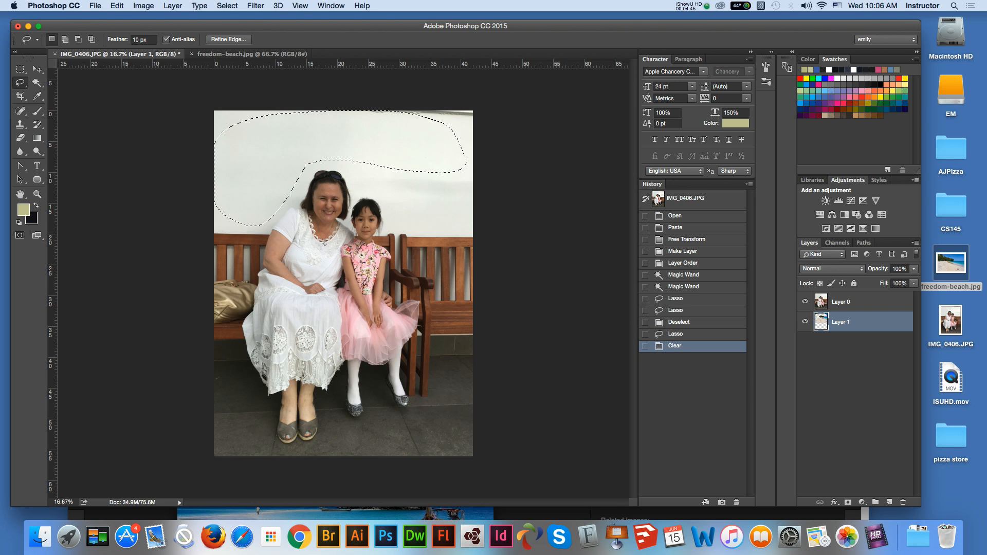
key("super+z")
left_click(841, 302)
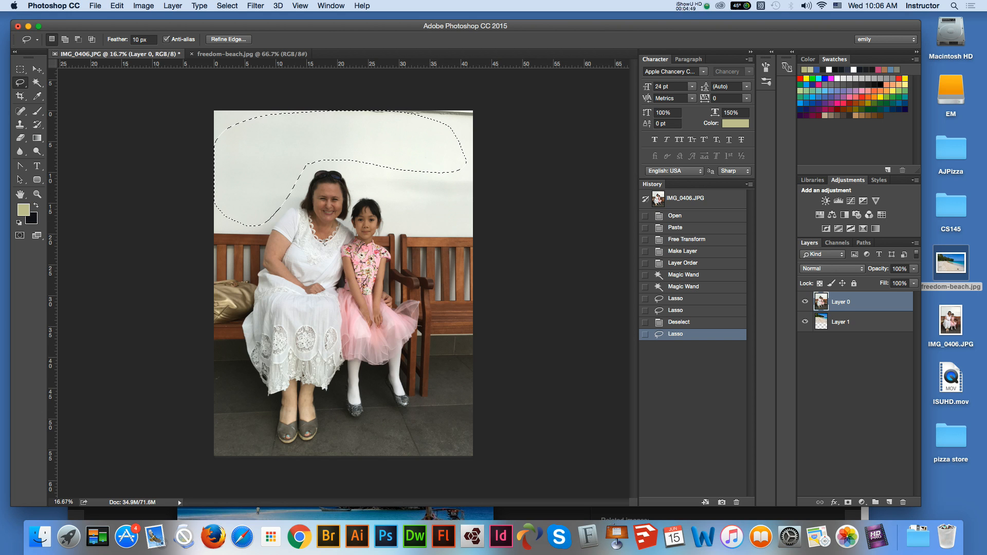
left_click(37, 69)
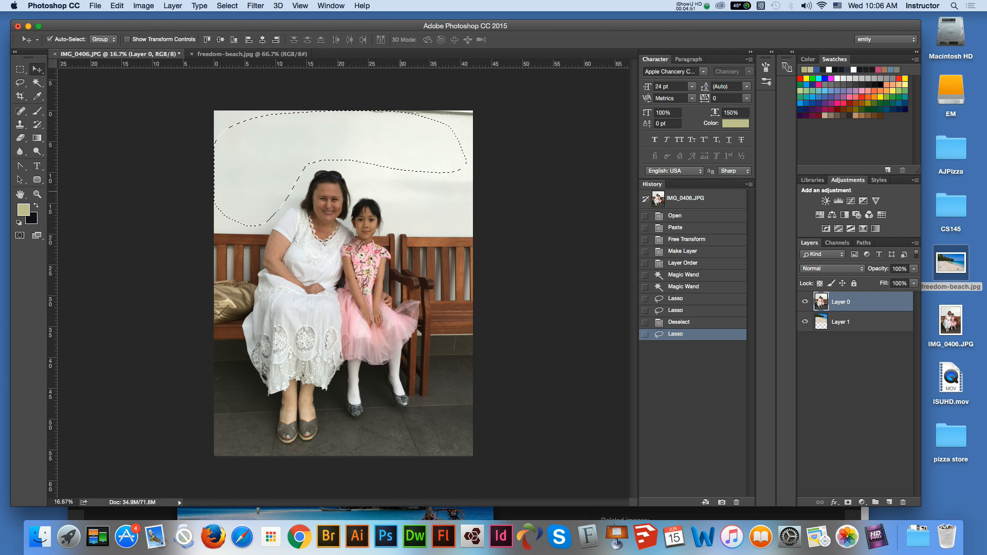
left_click(389, 137)
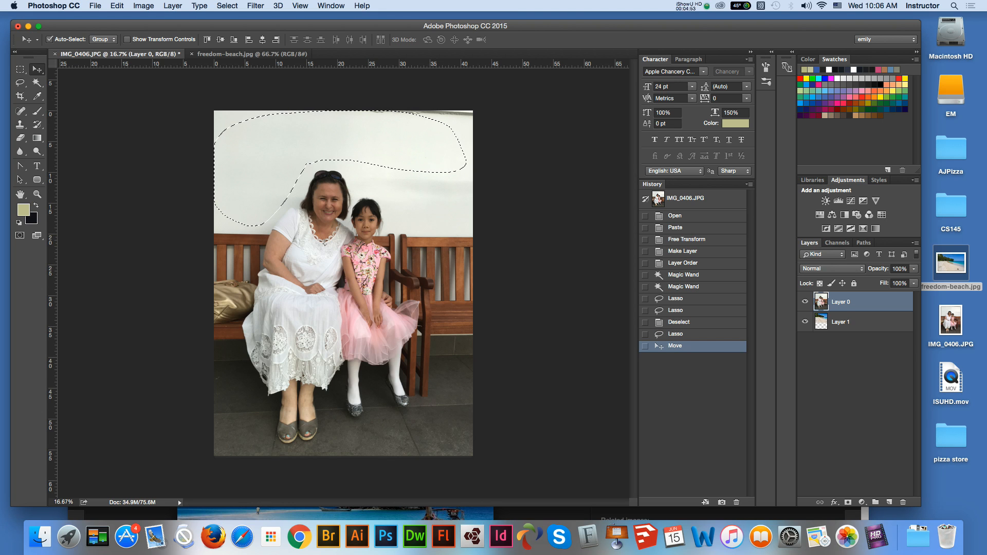
key("Delete")
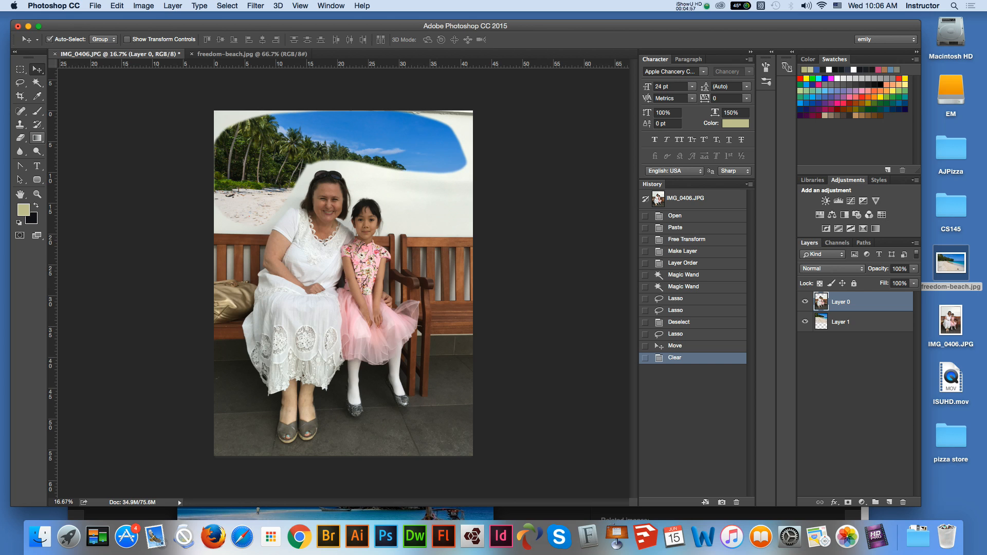
- Erase the leftover wall around the woman's head and above the bench beside her shoulder, enlarging the eraser to 150 px
left_click(20, 138)
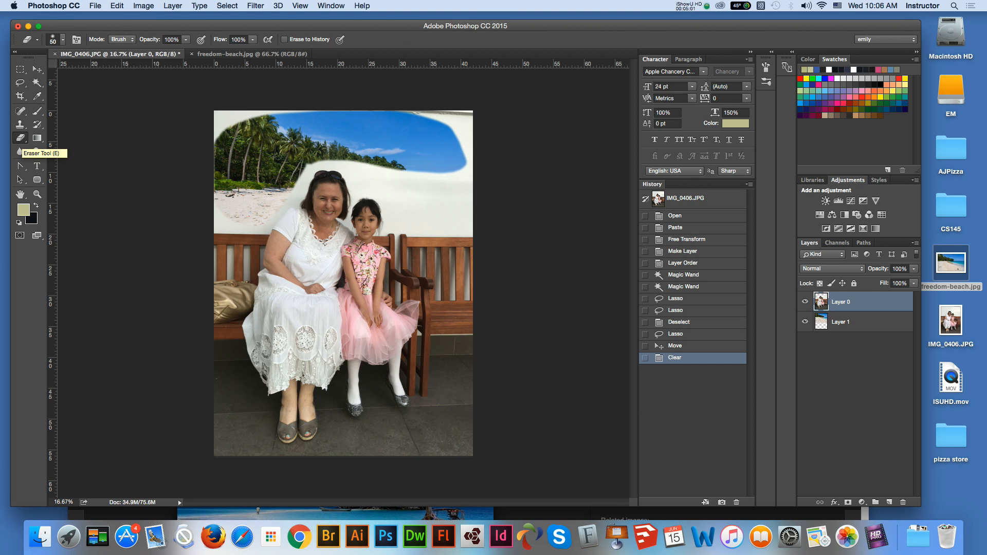
key("super+equal")
key("super+equal")
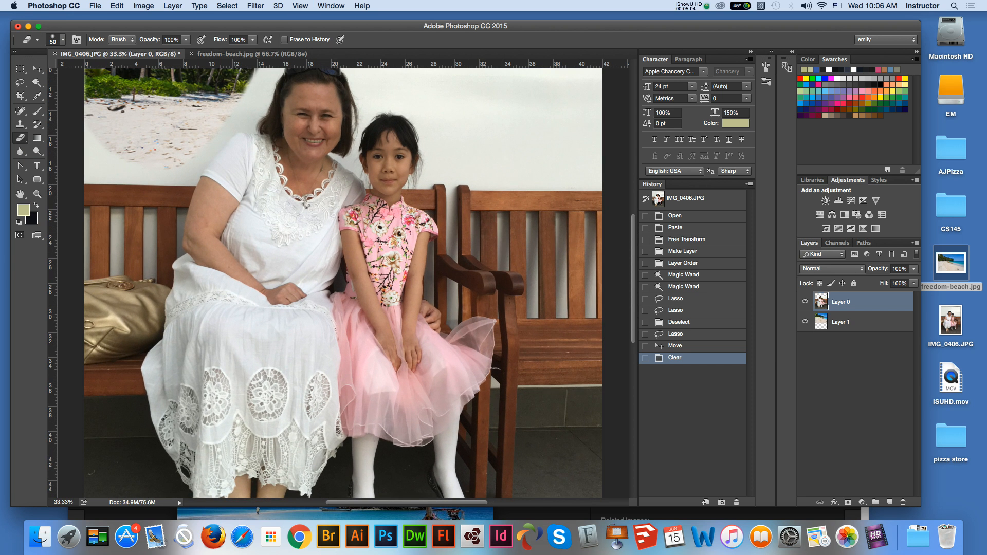
left_click(20, 195)
left_click_drag(282, 140, 287, 173)
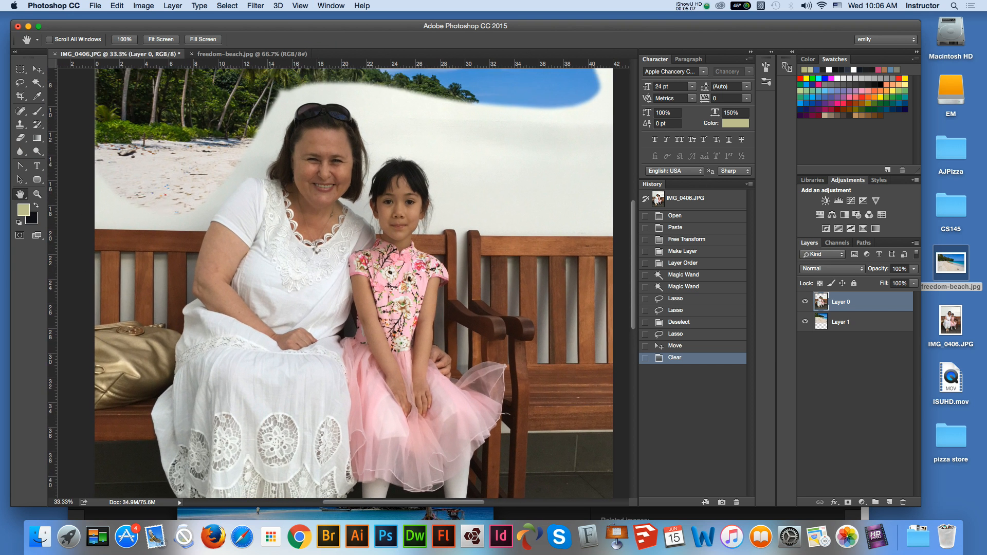
left_click(20, 137)
mouse_move(313, 88)
left_mouse_down()
mouse_move(273, 116)
mouse_move(281, 92)
left_mouse_up()
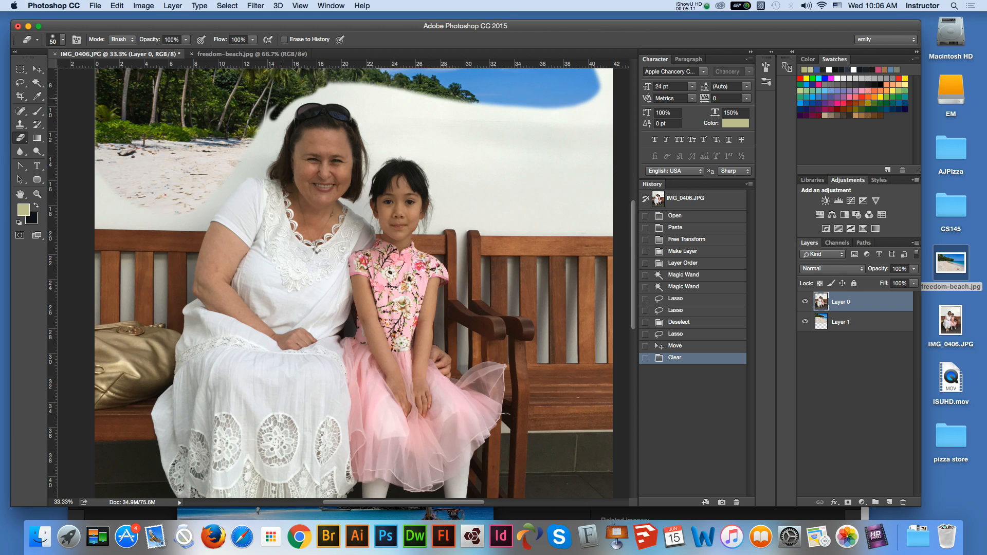
key("bracketright")
key("bracketright")
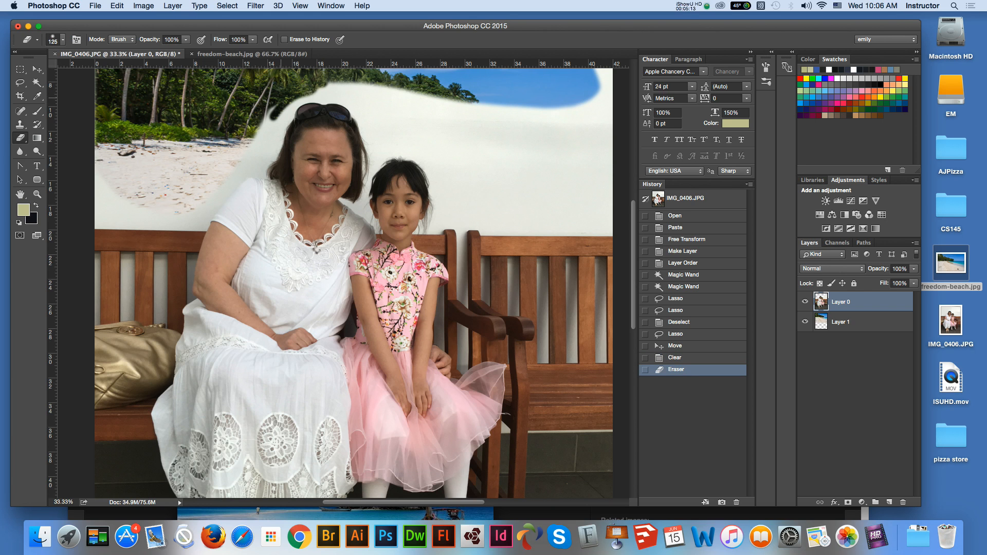
mouse_move(293, 105)
left_mouse_down()
mouse_move(263, 164)
mouse_move(242, 167)
mouse_move(205, 201)
left_mouse_up()
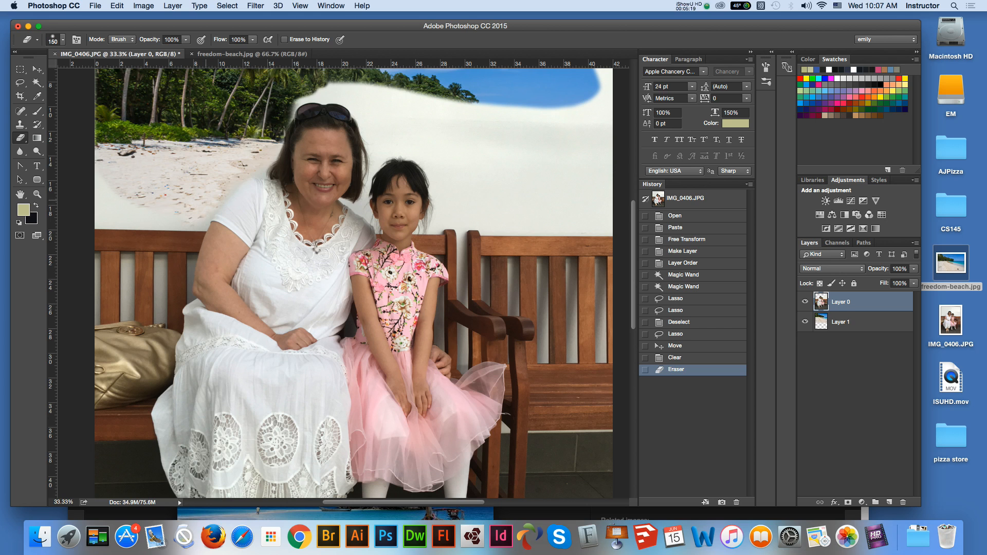
mouse_move(154, 218)
left_mouse_down()
mouse_move(107, 211)
mouse_move(126, 198)
left_mouse_up()
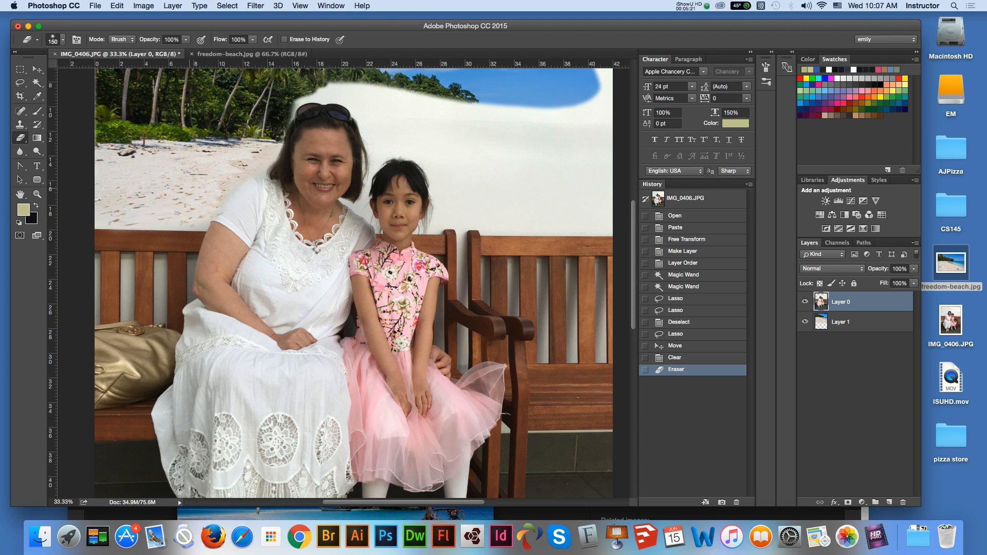
mouse_move(285, 126)
left_mouse_down()
mouse_move(306, 101)
mouse_move(332, 92)
mouse_move(318, 100)
mouse_move(354, 100)
mouse_move(373, 162)
mouse_move(386, 150)
left_mouse_up()
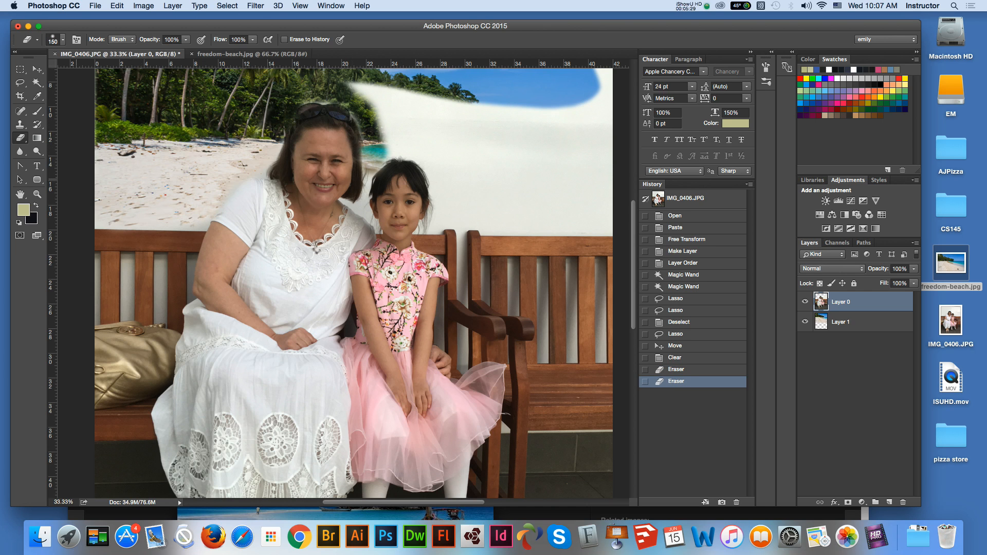
- Erase the wall between the two heads, above the girl's hair and by the woman's shoulder at 50 px, and hide the beach layer
left_click(37, 194)
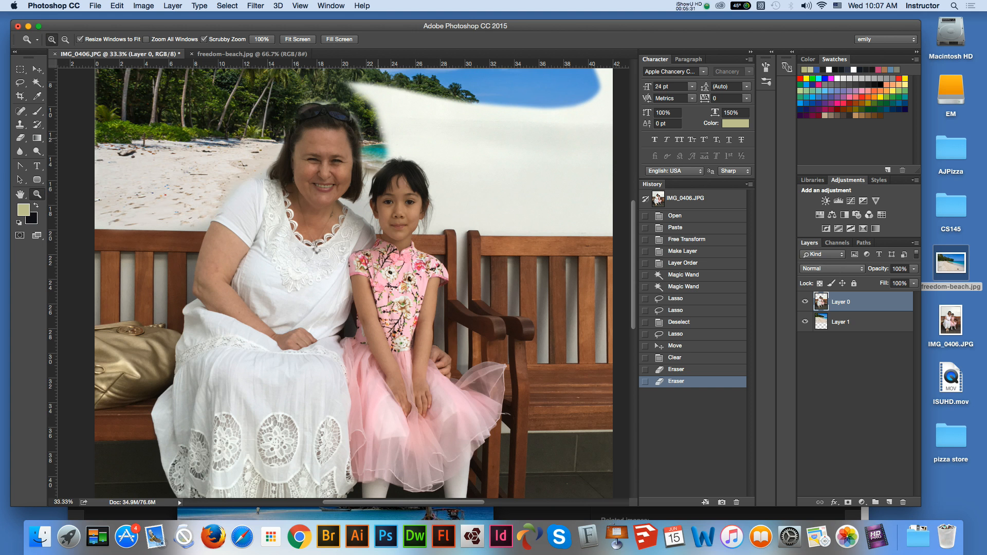
left_click(363, 137)
left_click(363, 136)
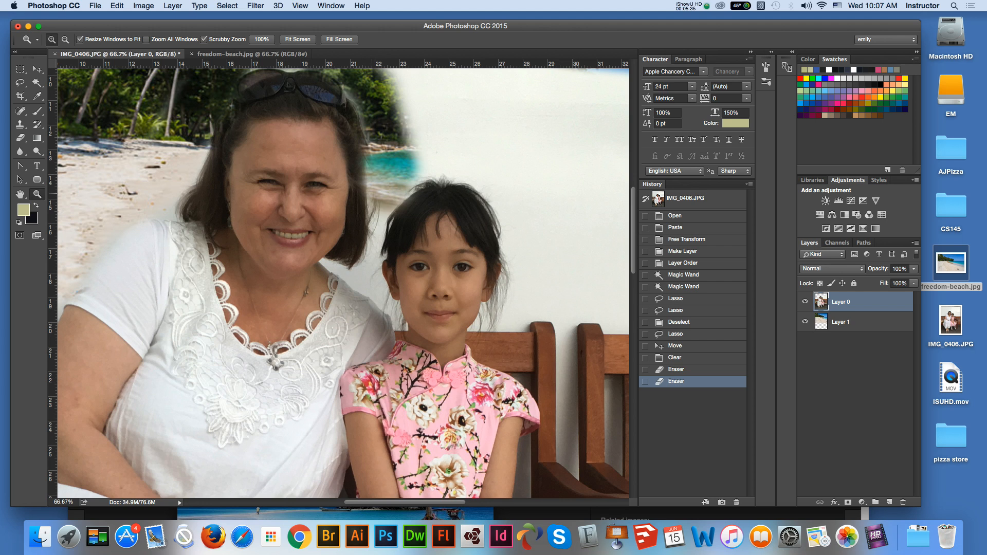
key("v")
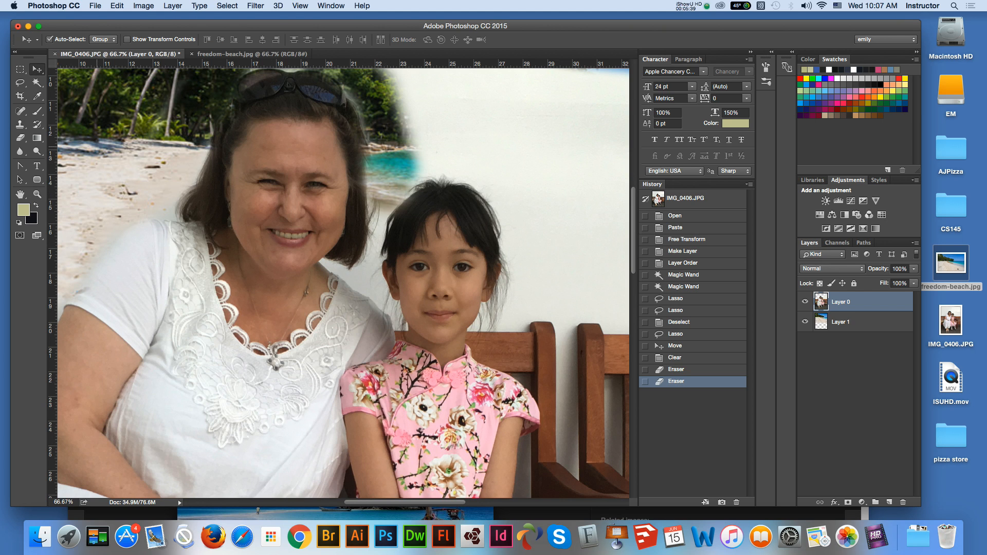
left_click(21, 138)
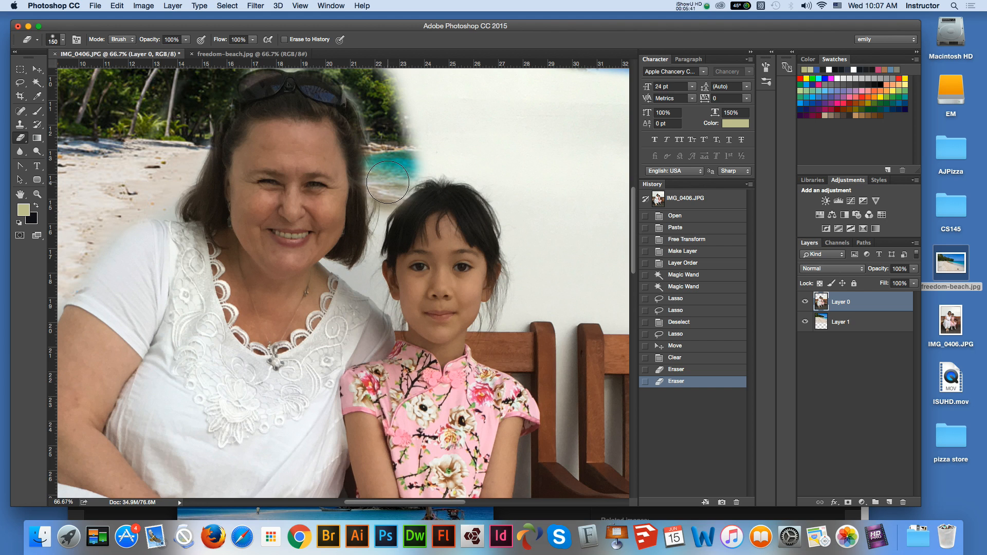
key("bracketleft")
key("bracketleft")
key("bracketleft")
key("bracketleft")
left_click_drag(389, 205, 377, 224)
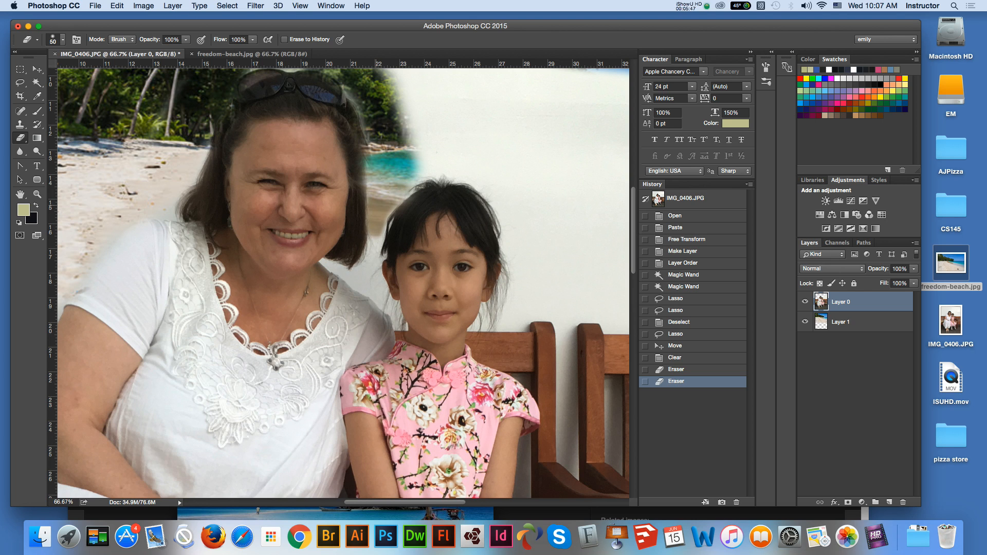
mouse_move(409, 164)
left_mouse_down()
mouse_move(421, 185)
mouse_move(437, 170)
mouse_move(411, 142)
mouse_move(423, 161)
mouse_move(445, 146)
mouse_move(463, 154)
mouse_move(445, 169)
left_mouse_up()
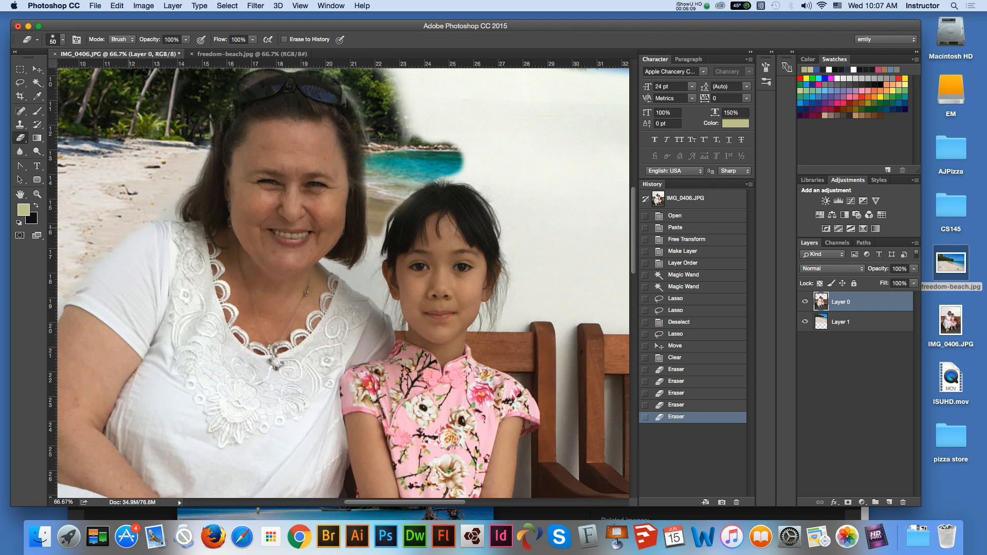
left_click_drag(140, 223, 148, 222)
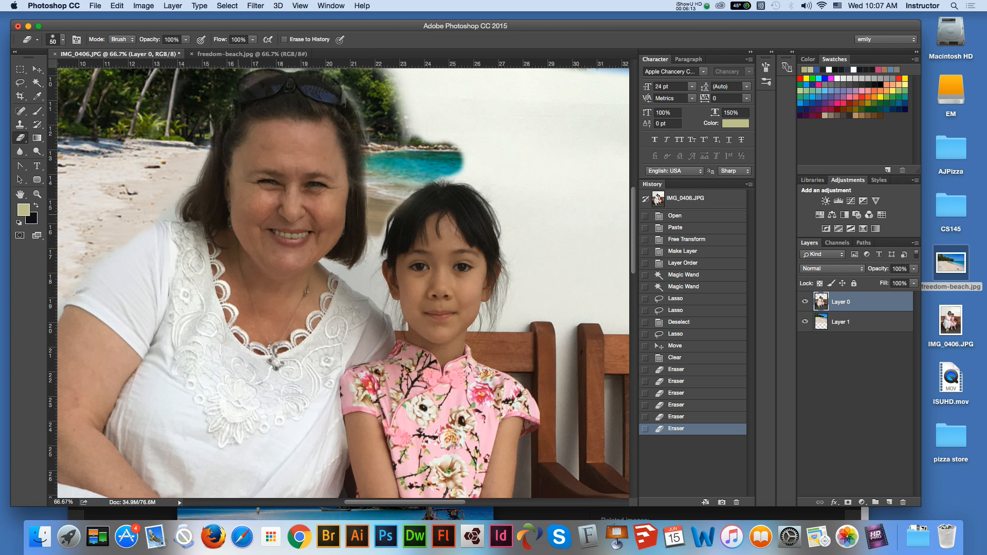
left_click(805, 321)
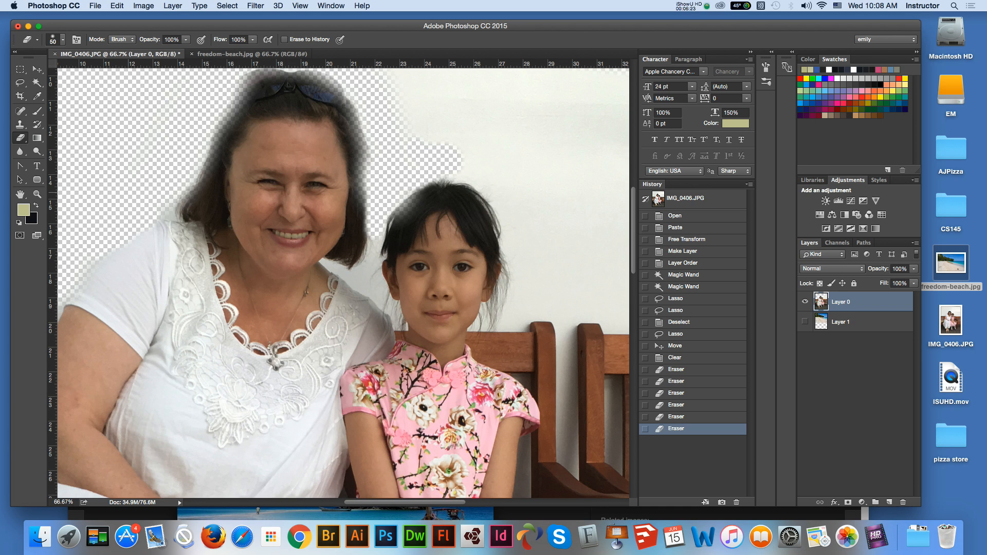
- Revert the photo to the history state of the layer reordering, discarding the lasso deletion and all eraser strokes
key("super+minus")
key("super+minus")
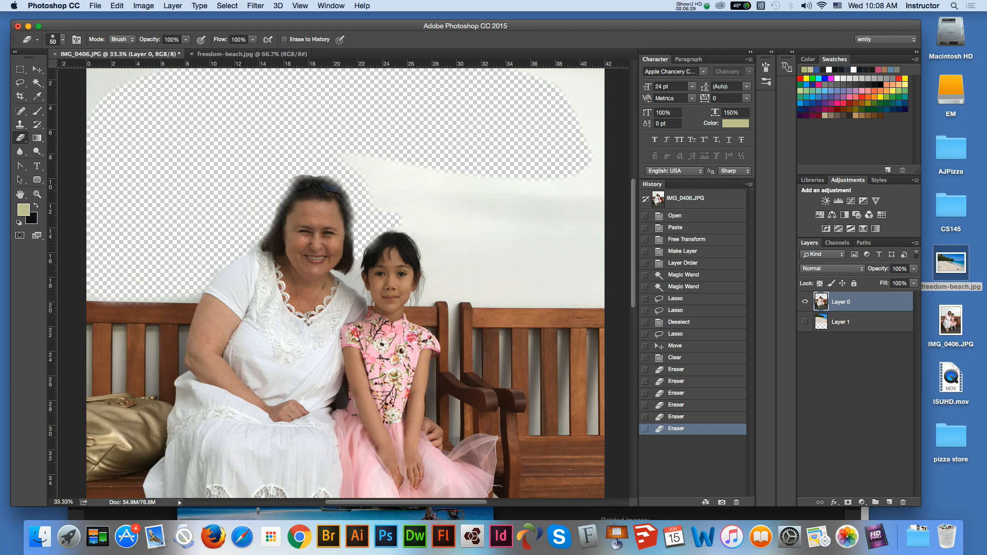
left_click(682, 252)
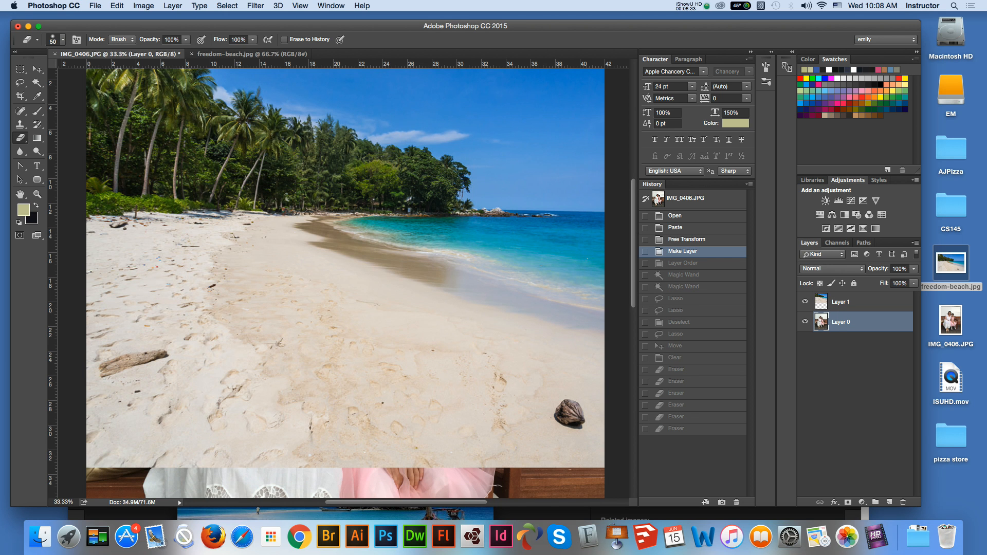
left_click(682, 263)
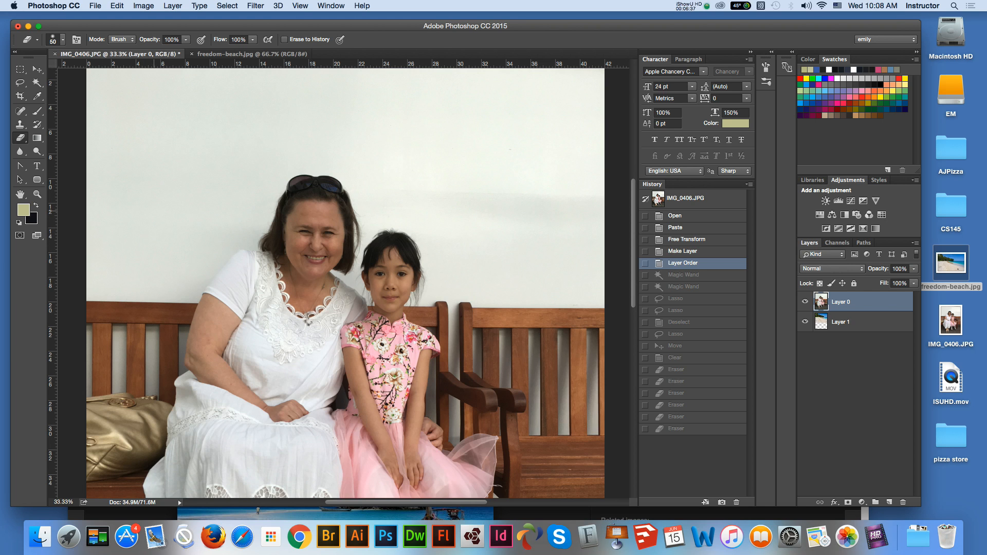
- Quick-select the whole white wall on Layer 0, including the strip between the woman's and the girl's heads
left_click(37, 82)
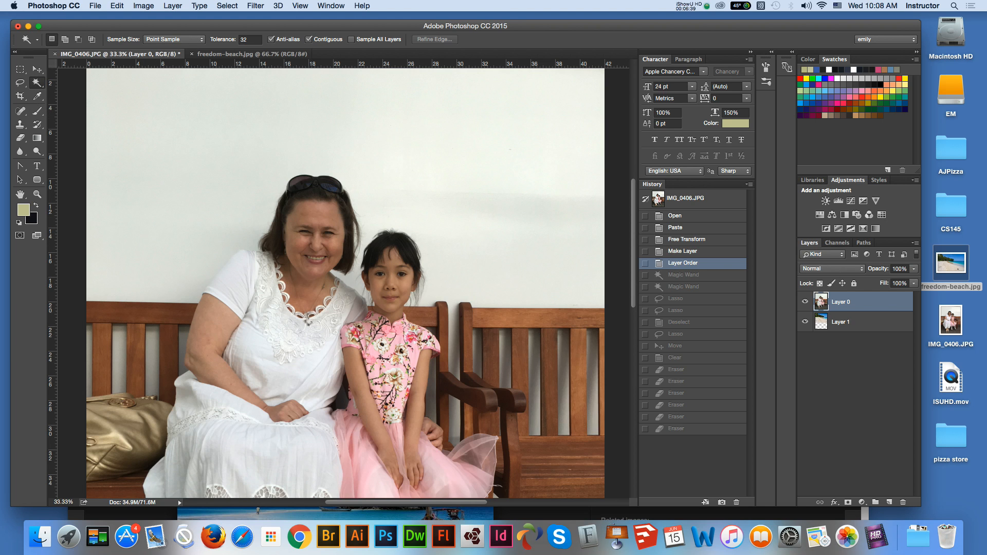
left_click(37, 82)
left_click(87, 80)
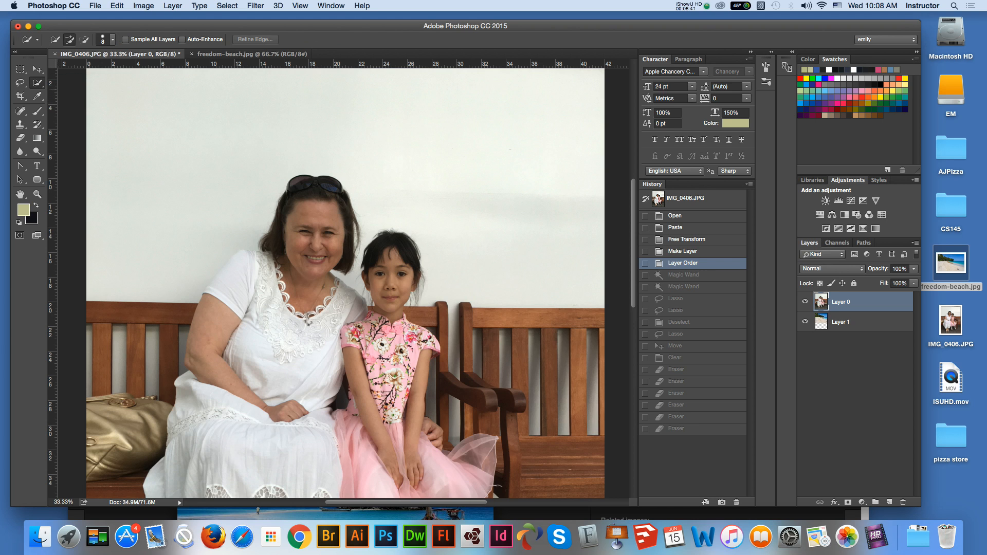
mouse_move(190, 292)
left_mouse_down()
mouse_move(134, 278)
mouse_move(100, 241)
mouse_move(124, 179)
left_mouse_up()
mouse_move(225, 84)
left_mouse_down()
mouse_move(317, 88)
mouse_move(425, 117)
left_mouse_up()
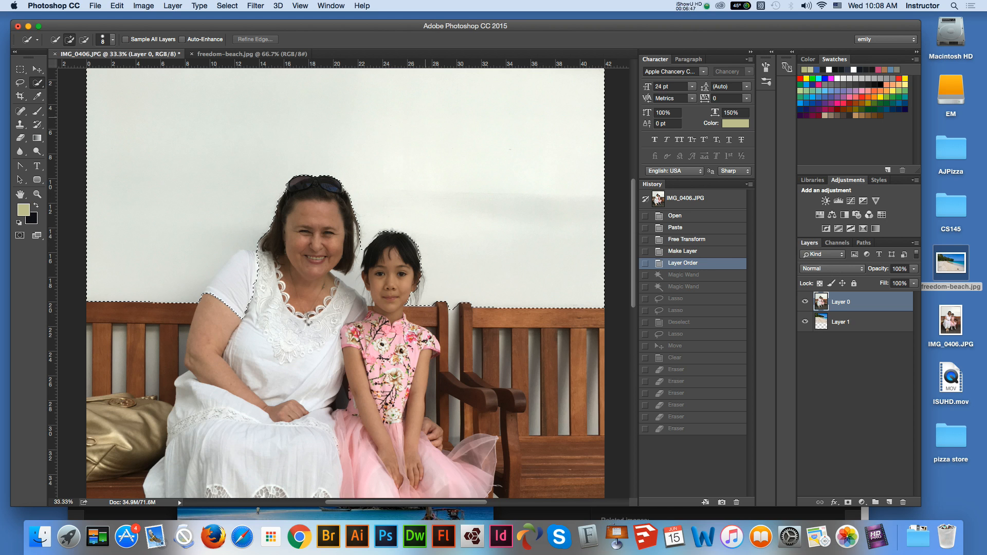
left_click_drag(375, 232, 352, 282)
left_click_drag(351, 271, 350, 268)
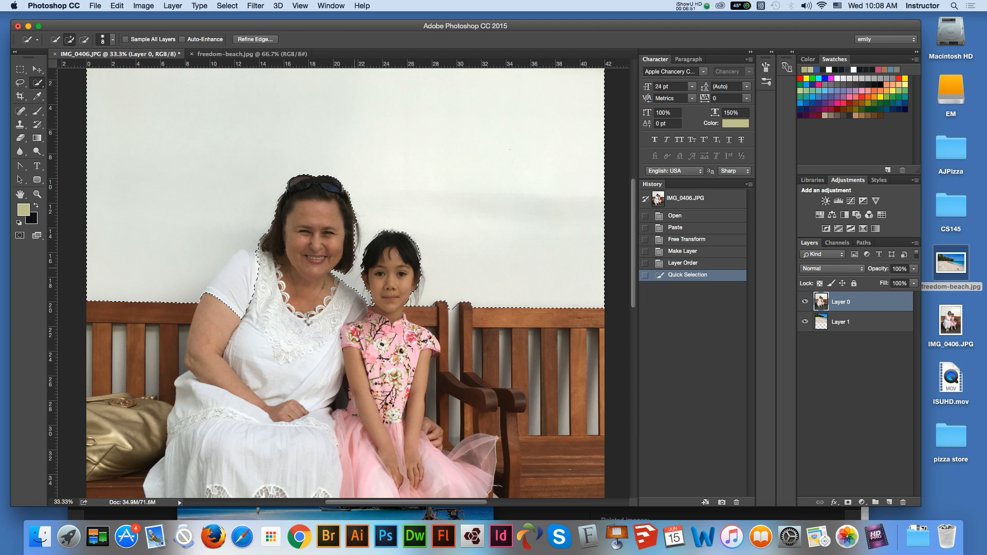
- Refine the wall selection along the woman's hair and around the girl's head so their hair stays out of it
key("alt")
left_click(352, 248)
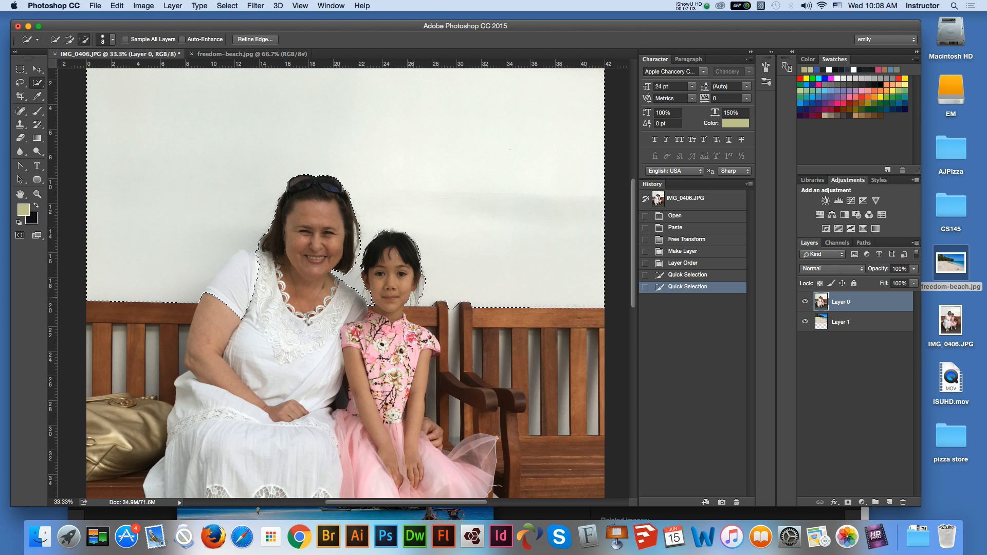
left_click_drag(412, 297, 397, 248)
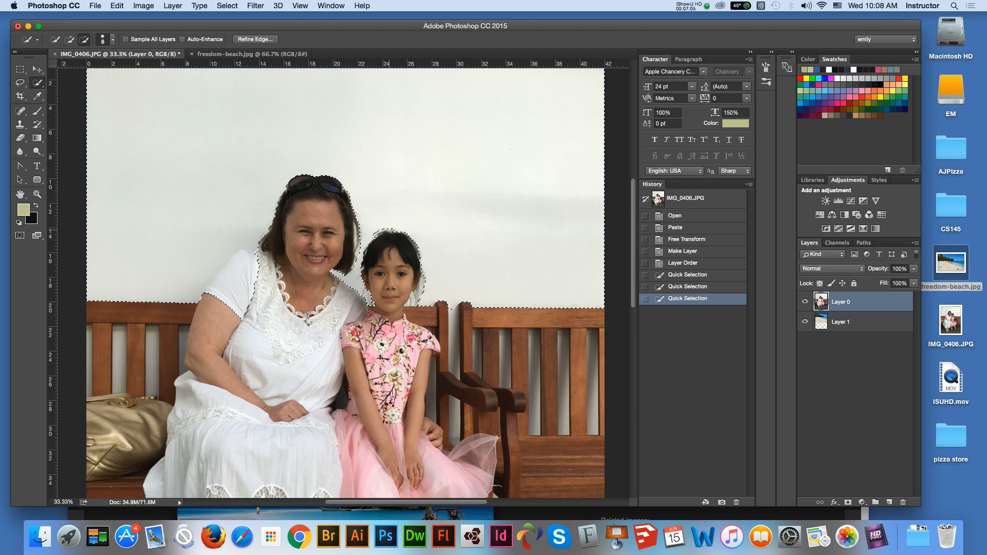
left_click(411, 247, "alt")
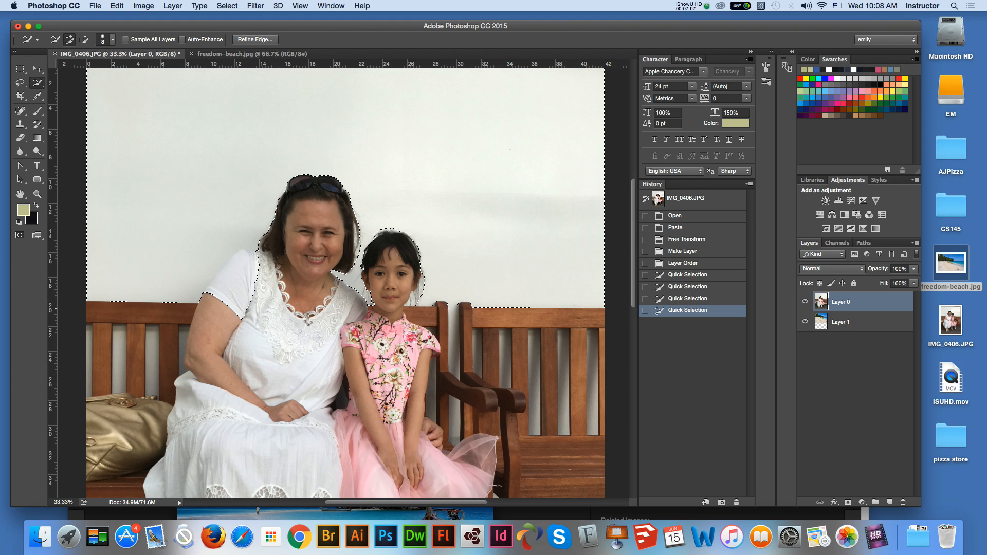
- Add the gap between the two benches and the wall gaps between the slats behind the handbag and the woman's arm
left_click_drag(454, 316, 454, 349)
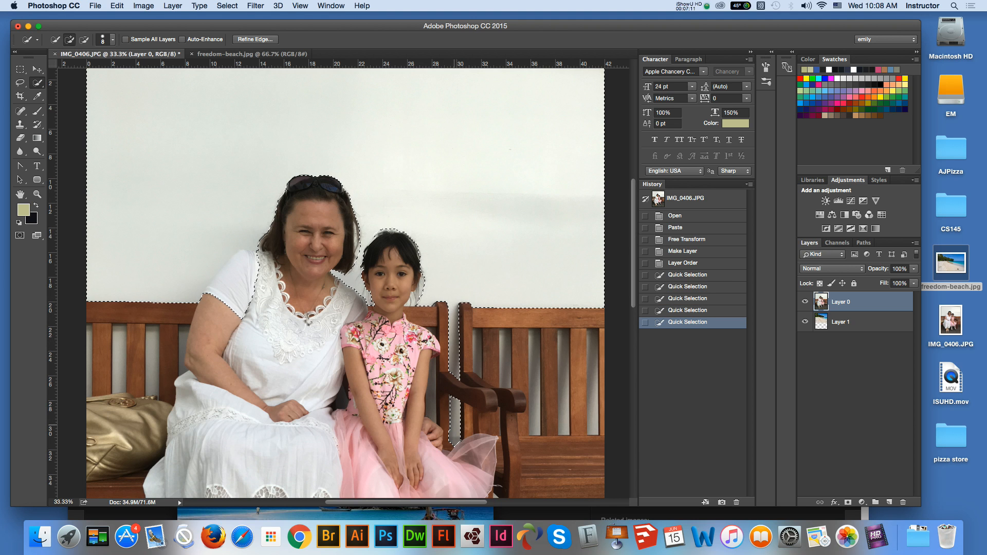
left_click(450, 430)
left_click_drag(152, 339, 150, 360)
left_click(117, 334)
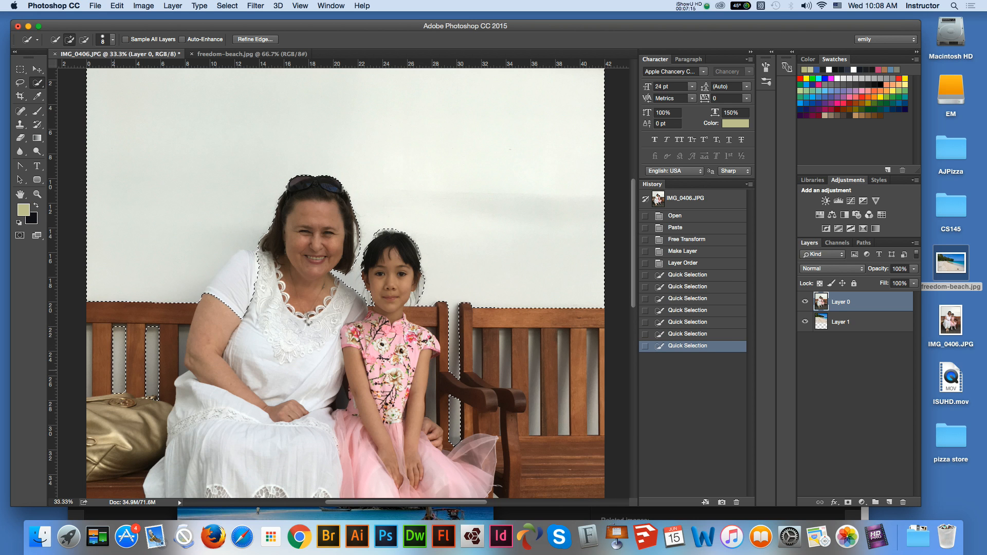
left_click(89, 369)
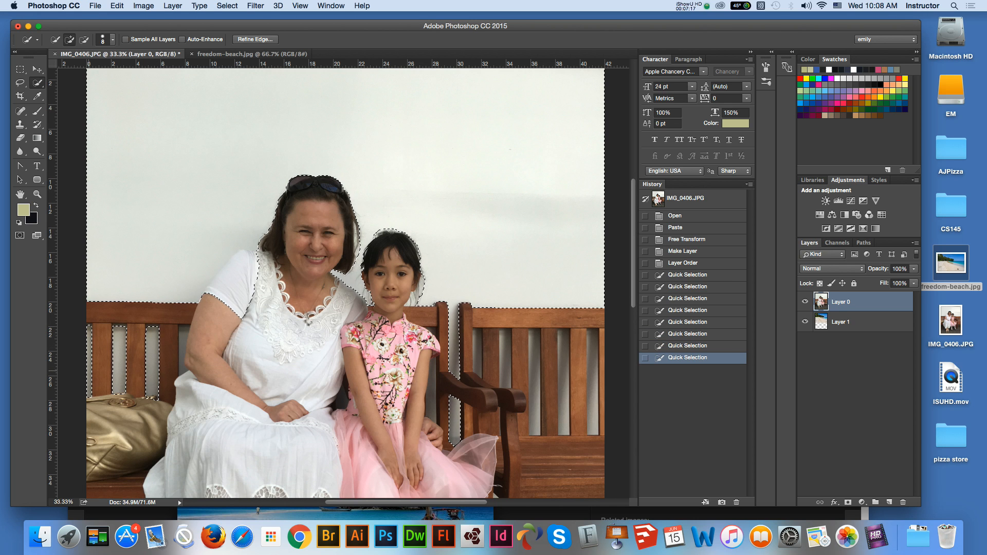
left_click(181, 336)
left_click_drag(180, 366, 182, 363)
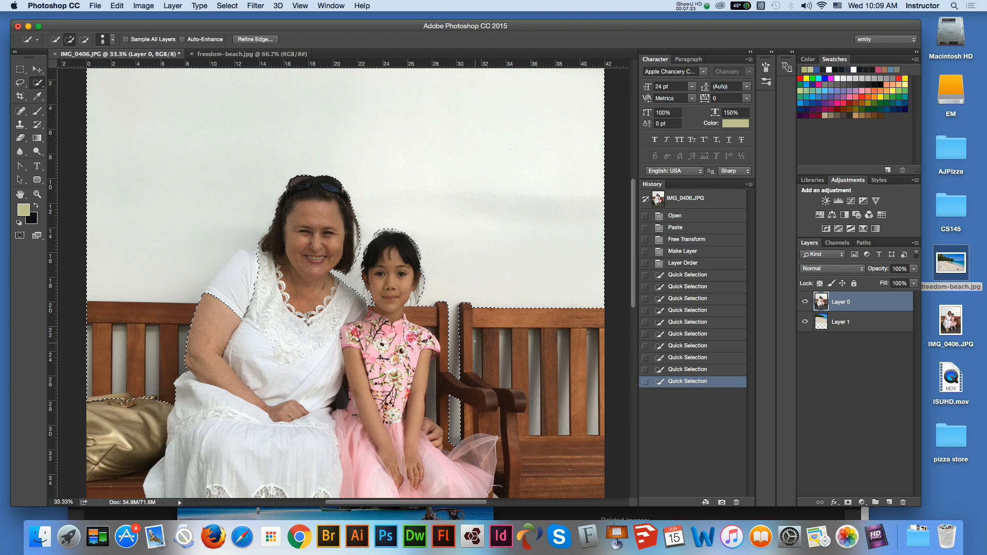
- Add the empty second bench's slats, gaps and seat to the selection, correcting it around the armrests
left_click(478, 369)
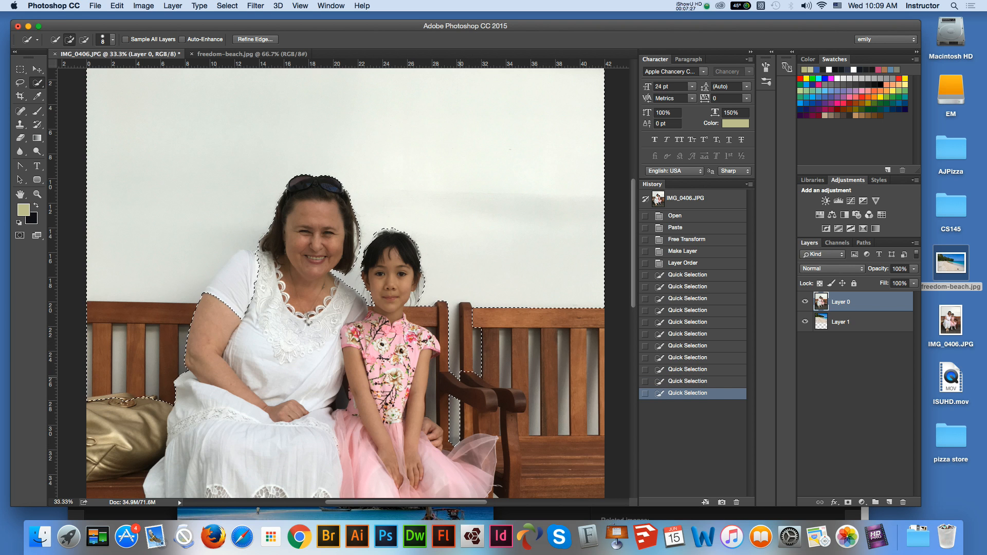
left_click_drag(481, 380, 518, 402)
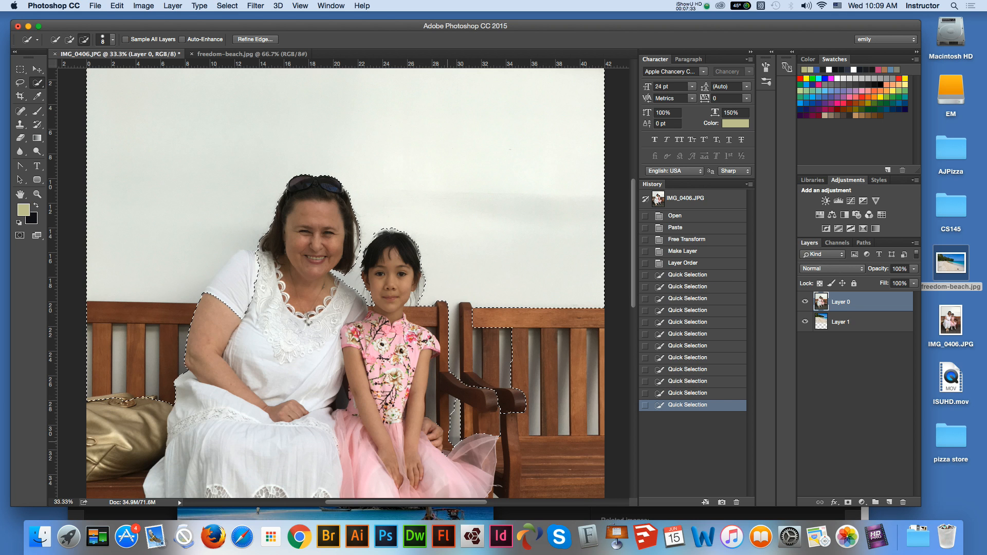
left_click(523, 401)
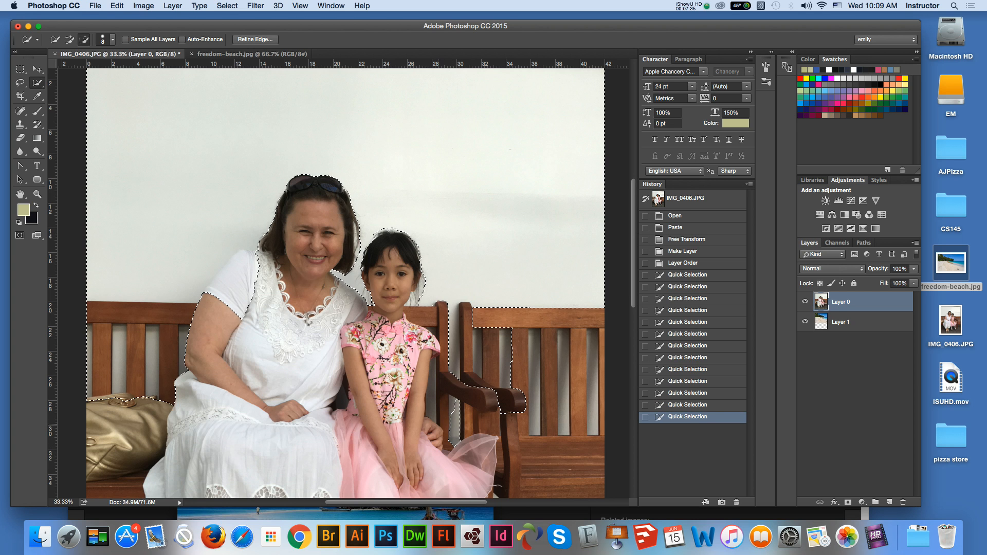
left_click(522, 401)
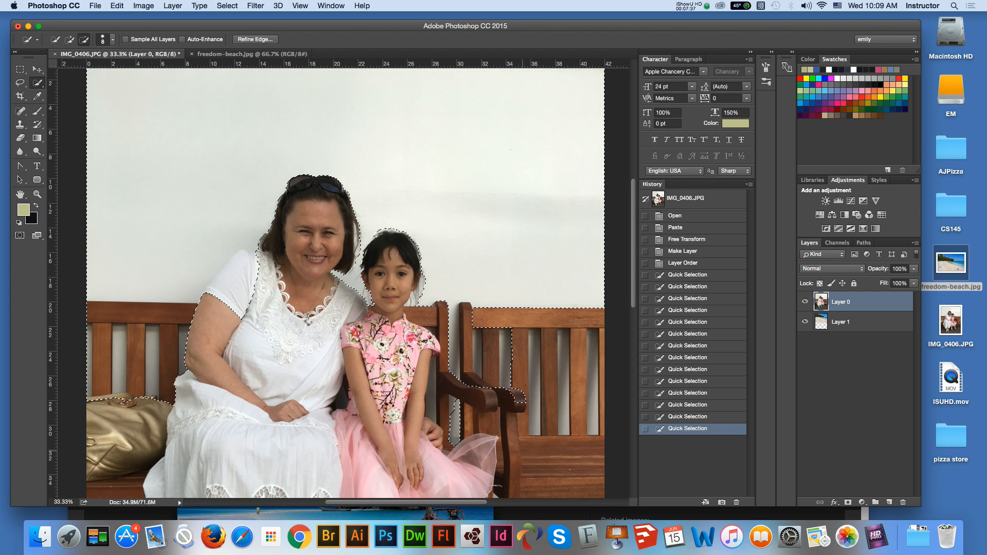
left_click_drag(524, 453, 523, 455)
mouse_move(519, 355)
left_mouse_down()
mouse_move(520, 448)
mouse_move(515, 414)
mouse_move(599, 332)
left_mouse_up()
- Add the empty bench's front leg area to the selection and subtract the occupied bench's leg beside the girl's stocking
scroll(345, 283, "down", 8)
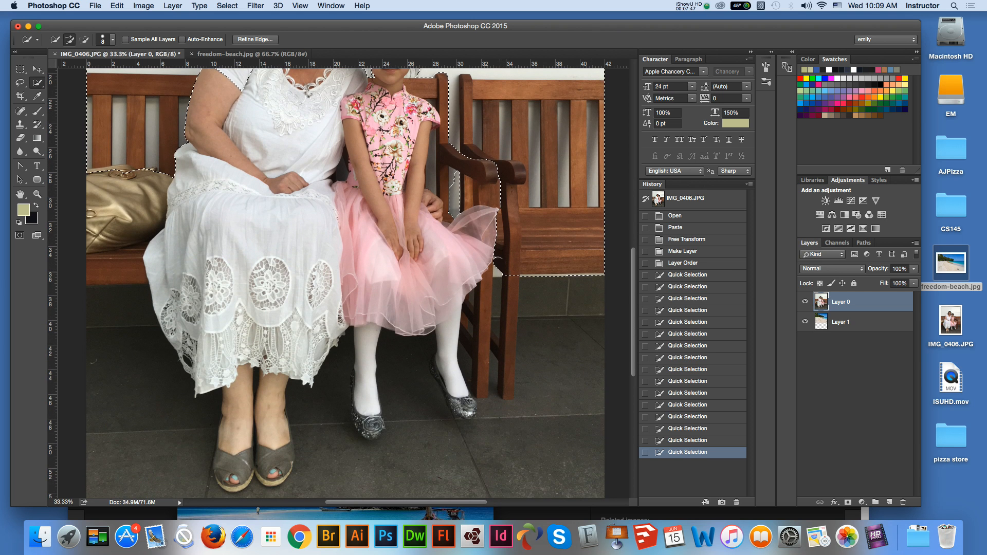
mouse_move(496, 270)
left_mouse_down()
mouse_move(494, 313)
mouse_move(463, 364)
mouse_move(489, 406)
mouse_move(506, 407)
left_mouse_up()
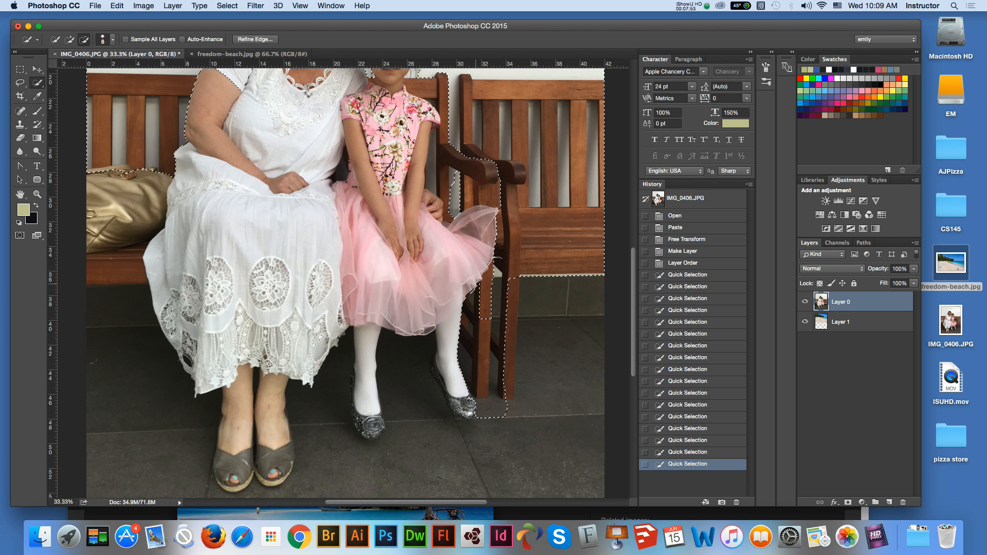
left_click_drag(470, 294, 466, 332)
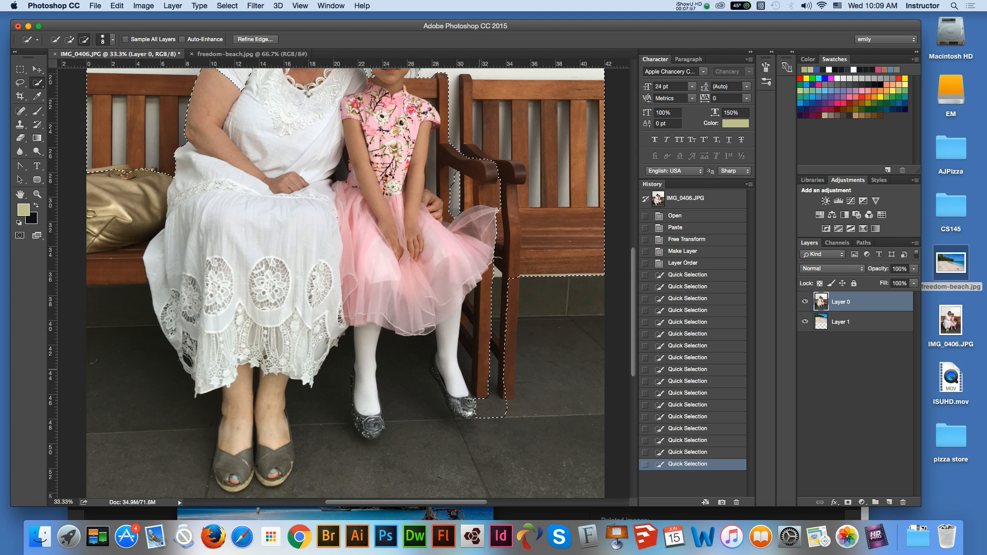
left_click_drag(477, 382, 478, 384)
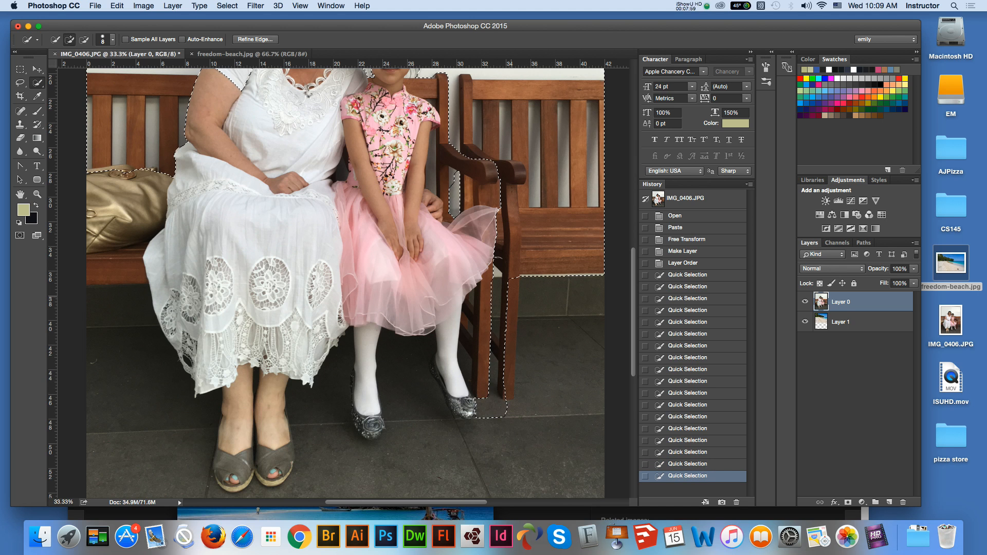
- Add the dark tiled floor around the feet and below the occupied bench to the selection
mouse_move(550, 291)
left_mouse_down()
mouse_move(575, 395)
mouse_move(572, 437)
mouse_move(540, 452)
mouse_move(431, 448)
left_mouse_up()
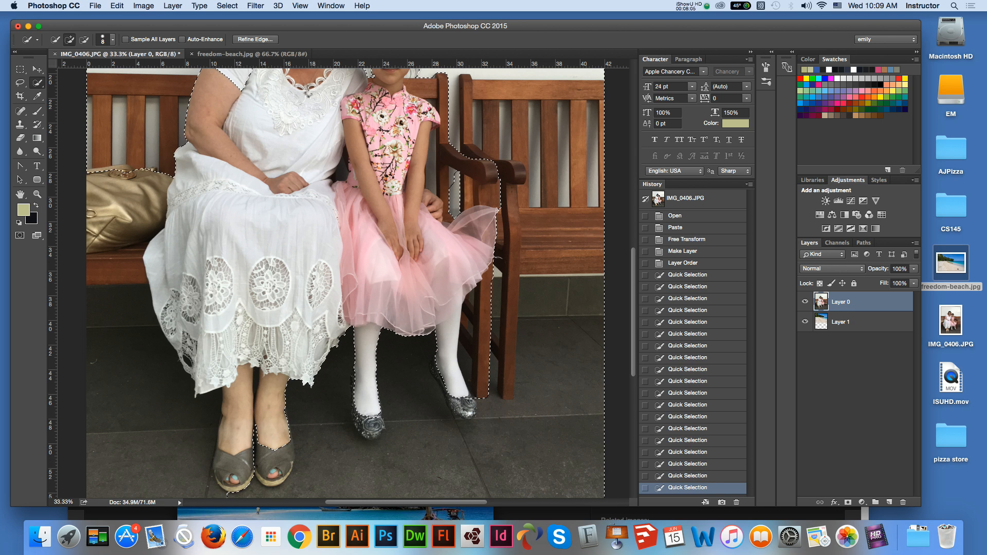
scroll(360, 278, "left", 5)
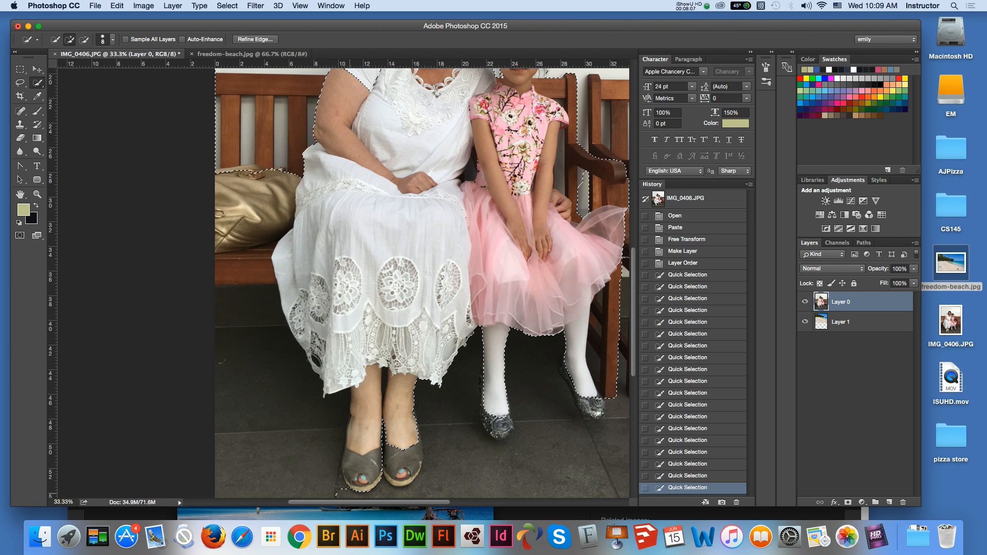
left_click_drag(310, 453, 311, 449)
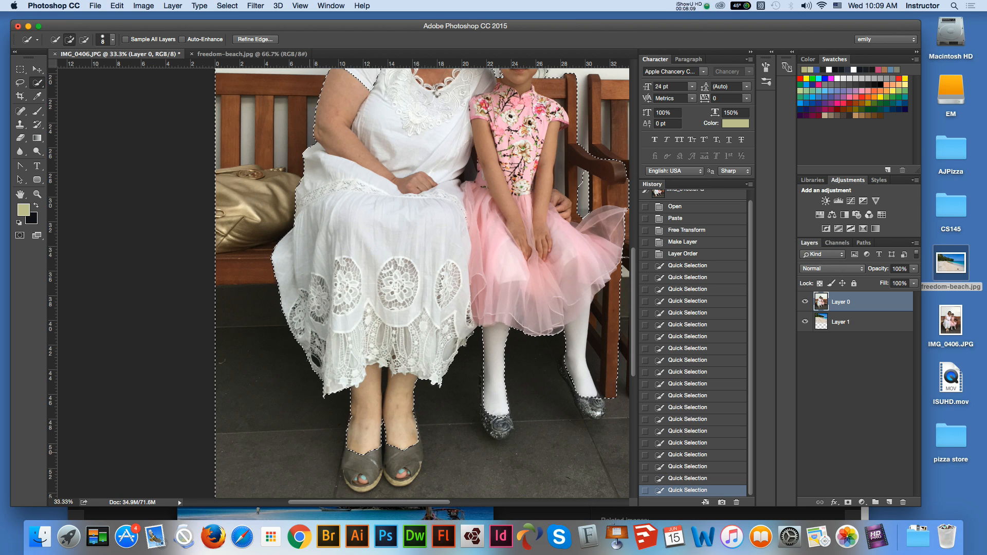
- Subtract the occupied bench's seat and back, the gold handbag and the woman's shoes from the selection
key("alt")
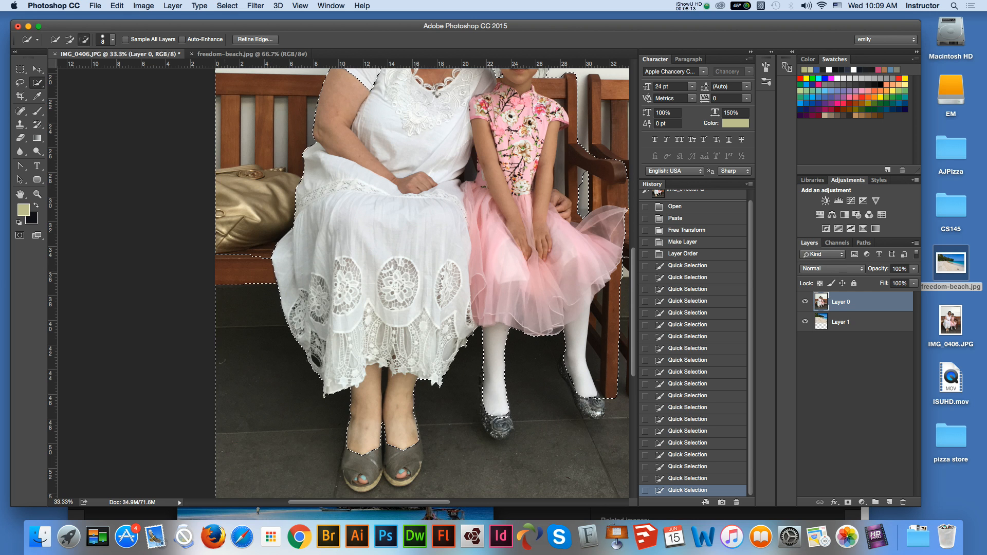
left_click_drag(231, 253, 254, 150)
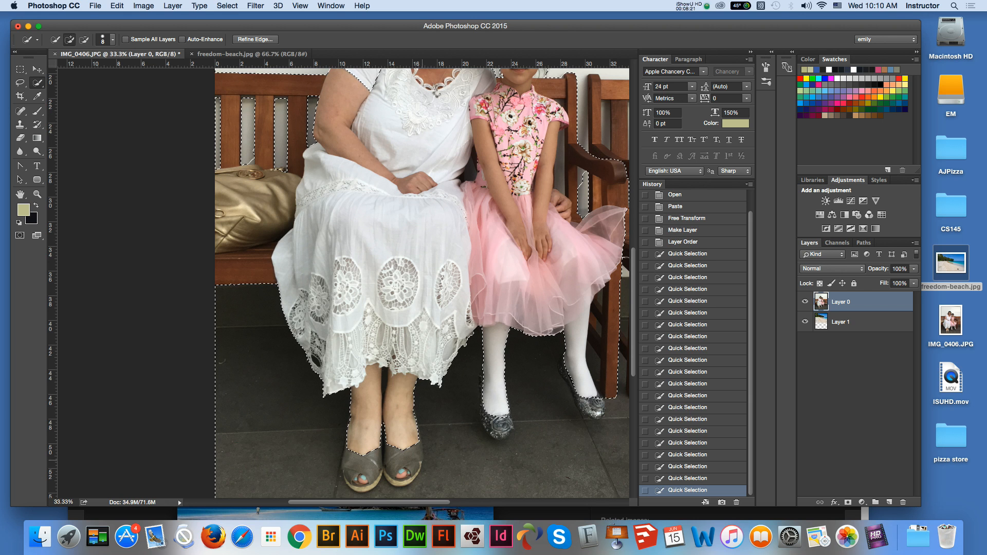
key("alt")
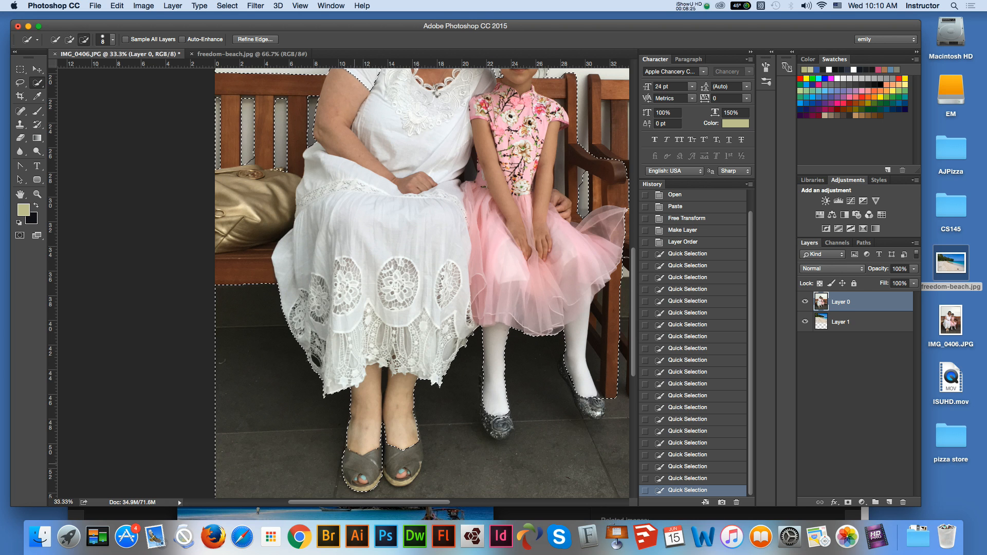
left_click_drag(355, 464, 357, 463)
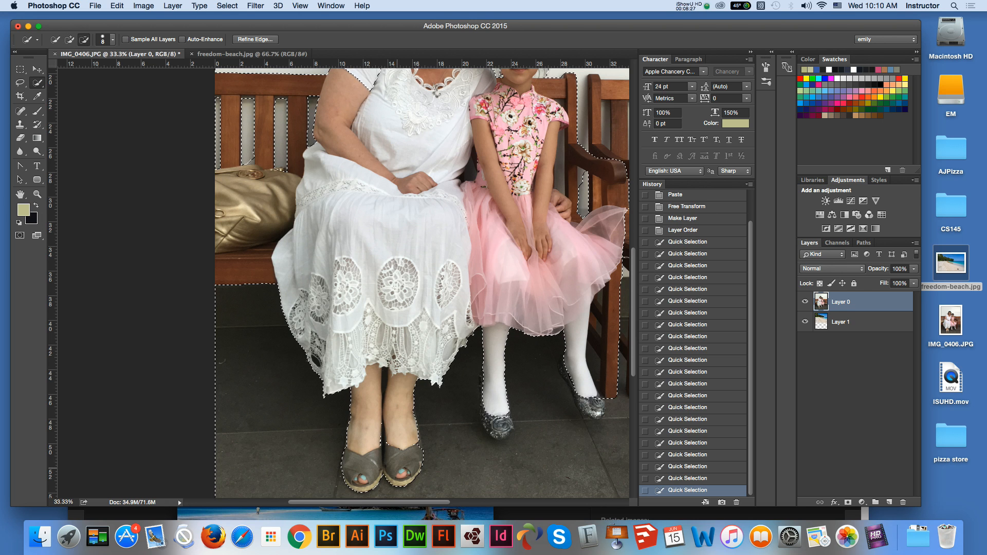
left_click(384, 447, "alt")
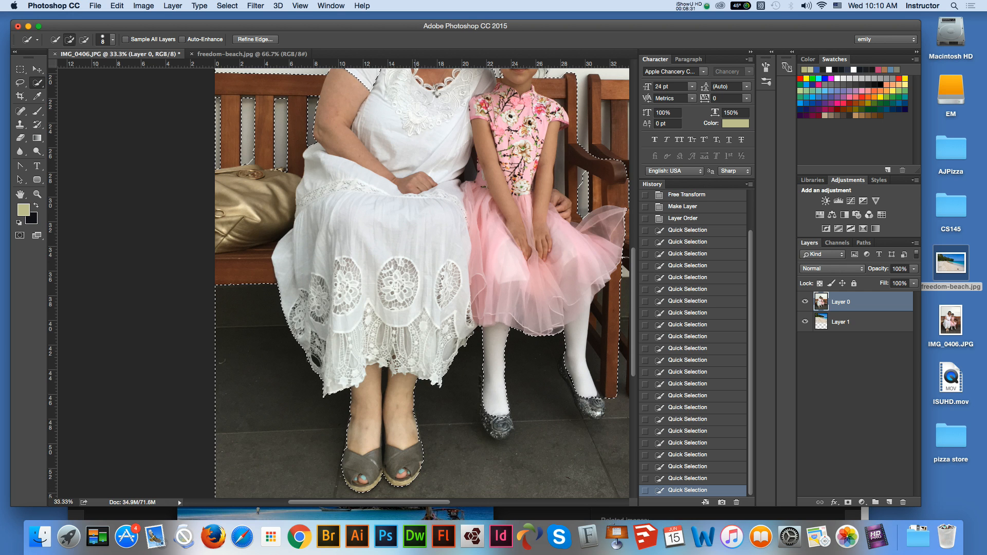
- Subtract the girl's shoes from the selection and add the background gaps between her arm and the bench's armrest
scroll(344, 283, "right", 5)
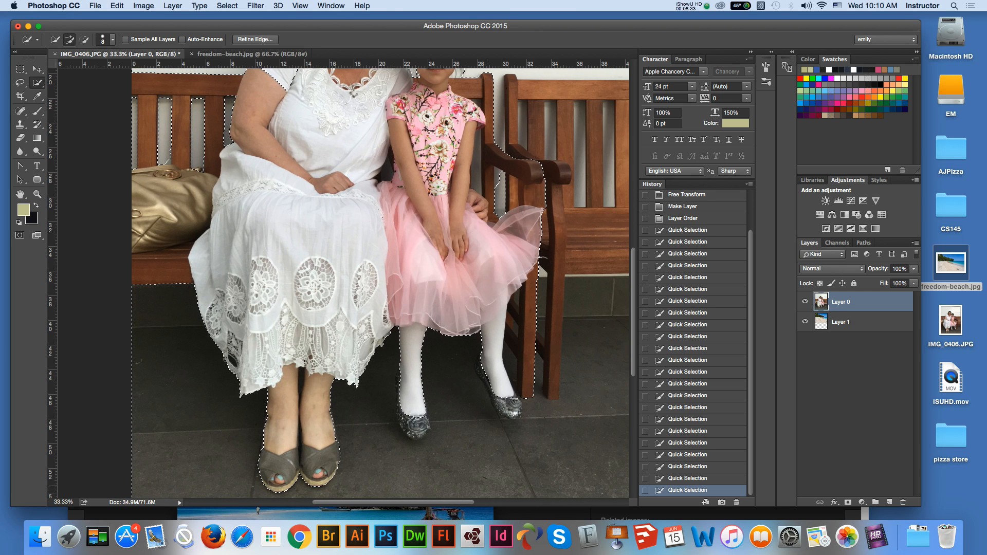
key("alt")
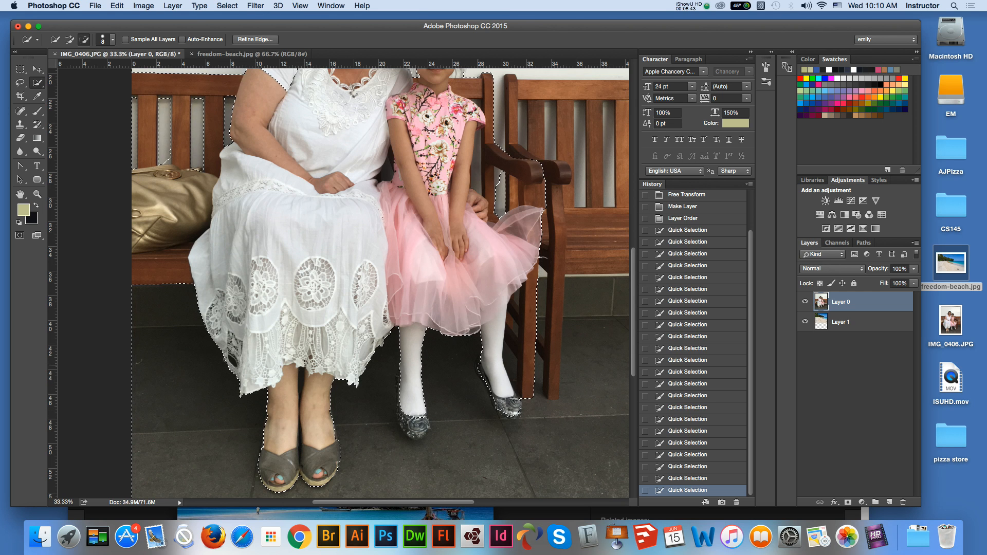
left_click(481, 361)
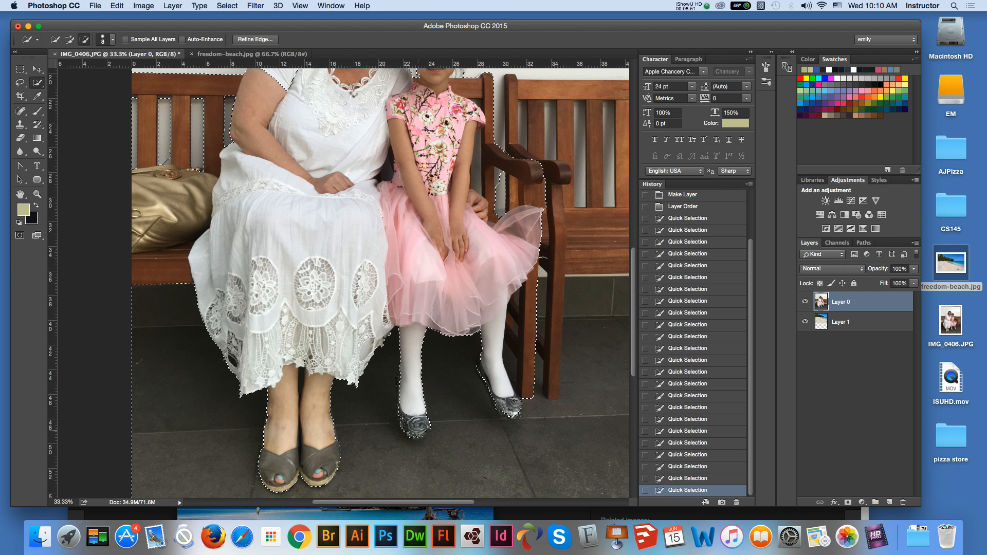
left_click(414, 425, "alt")
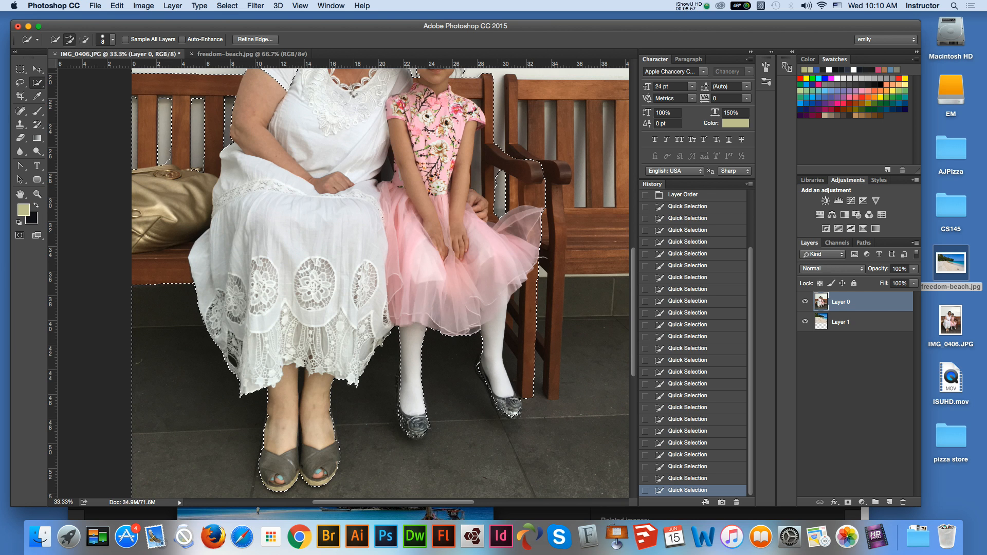
left_click(496, 180)
left_click(473, 168)
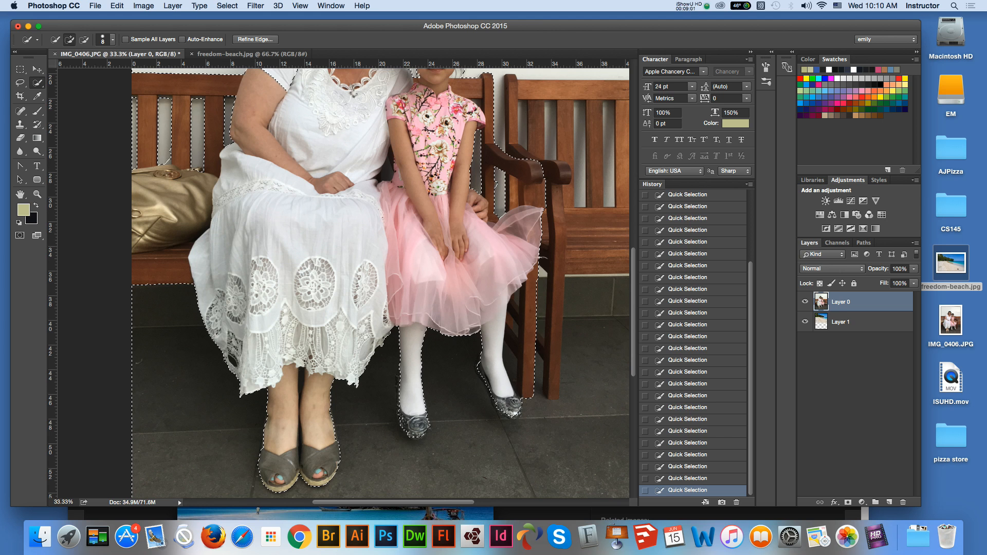
- Add the narrow background gap between the woman's body and the girl's arm to the selection
left_click_drag(385, 171, 390, 157)
scroll(389, 162, "up", 2)
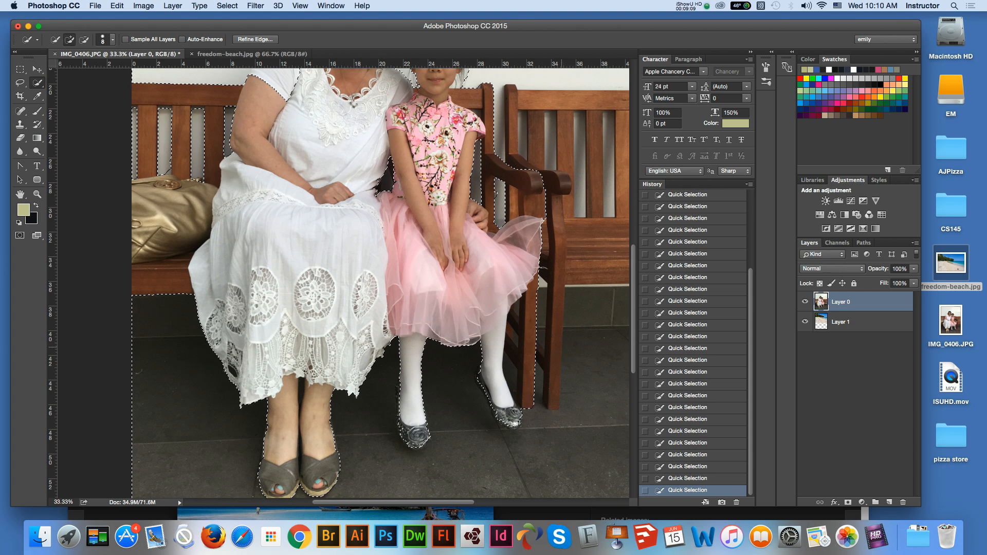
scroll(383, 185, "up", 10)
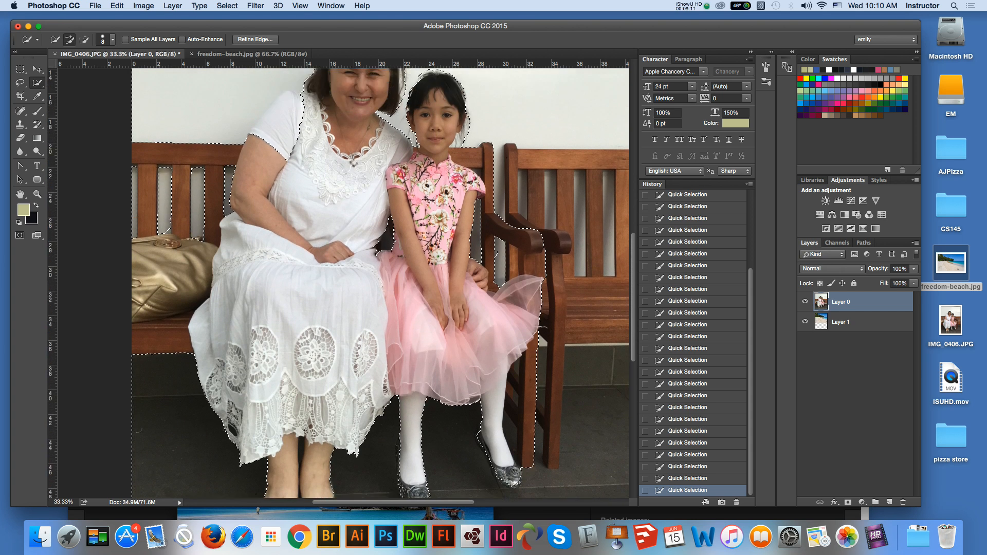
scroll(381, 283, "up", 3)
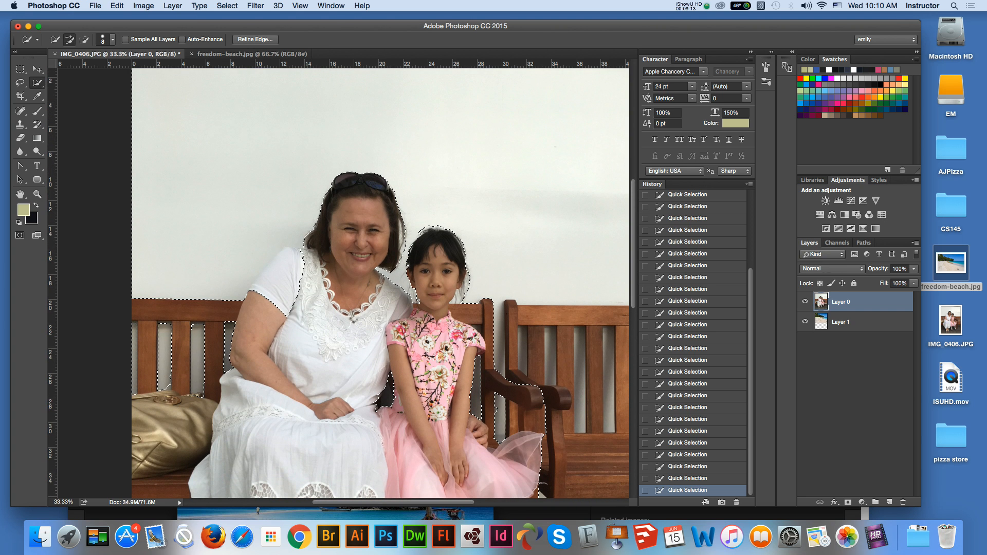
- Check the selection outline from head to feet and invert it so it covers the two people and their bench
scroll(381, 283, "up", 4)
scroll(381, 283, "down", 12)
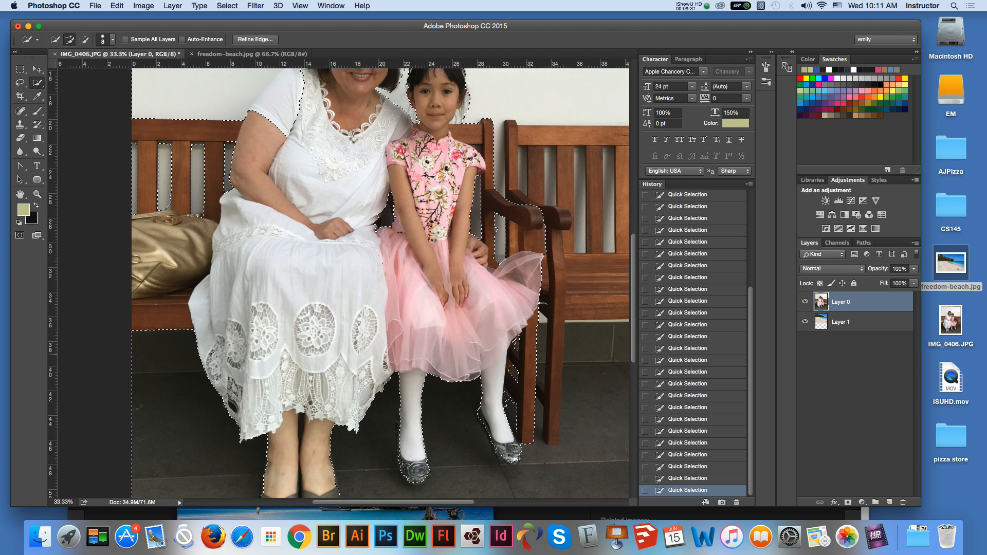
scroll(380, 283, "down", 5)
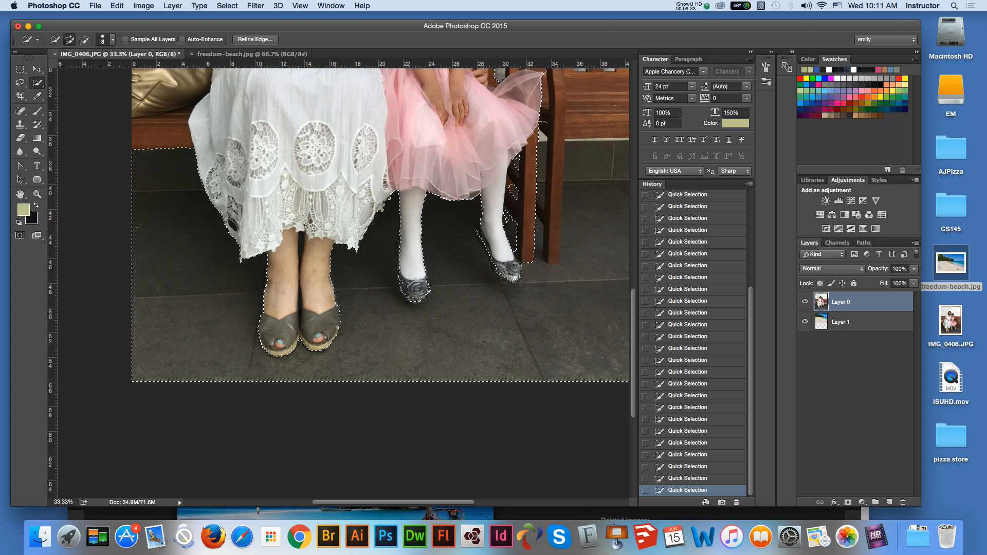
scroll(381, 283, "up", 10)
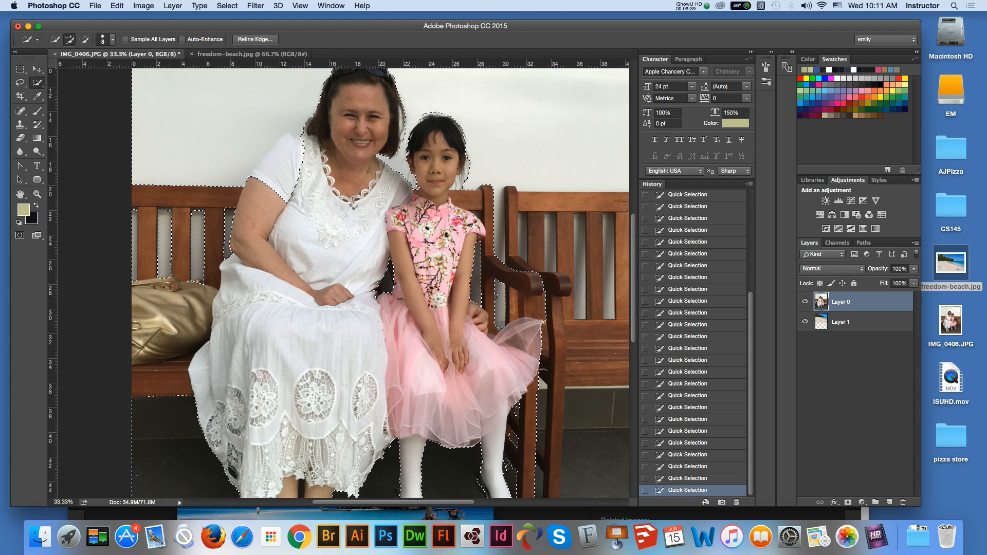
scroll(381, 283, "up", 3)
scroll(380, 283, "up", 2)
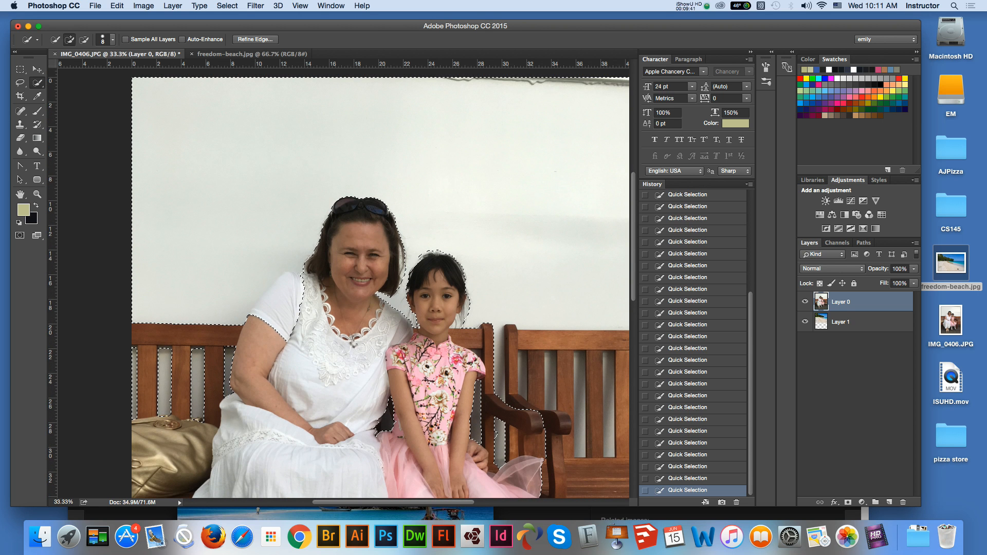
left_click(227, 6)
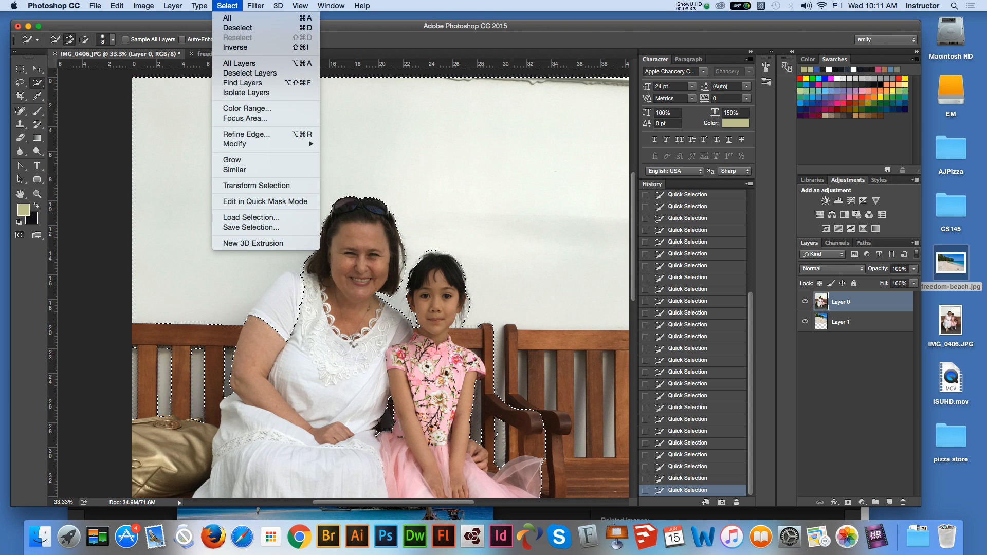
left_click(235, 47)
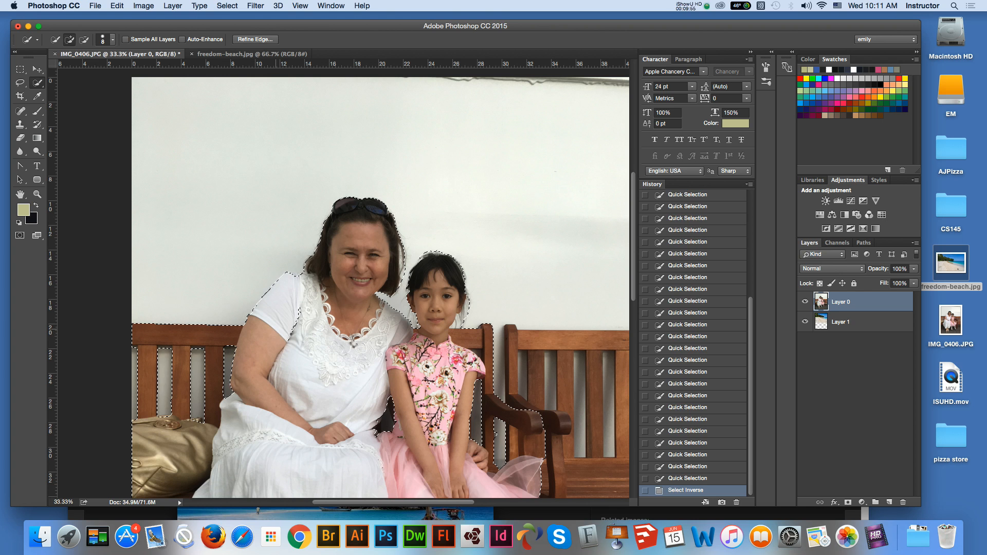
- Add the missed part of the woman's white sleeve to the selection and correct the edge at the bench slats beside her elbow
left_click(294, 356)
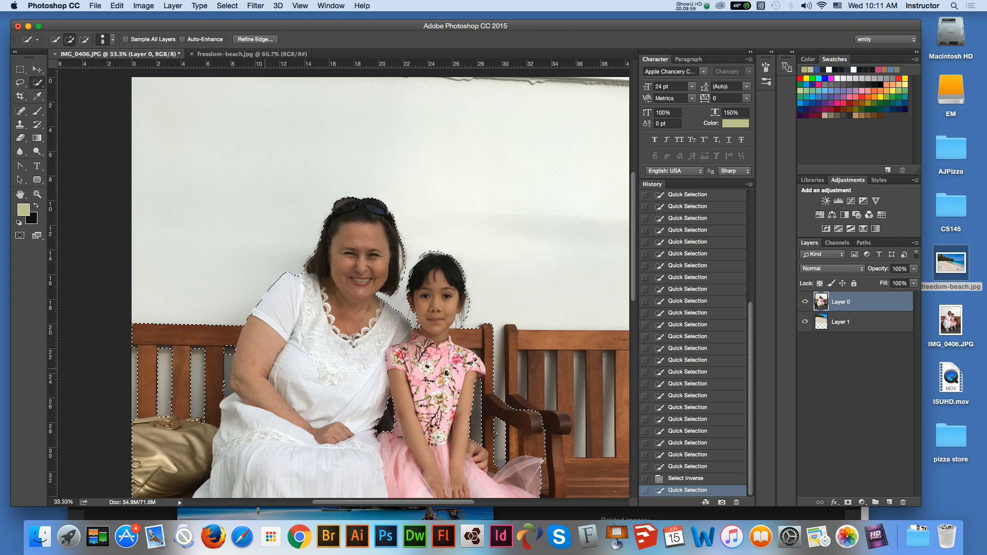
key("alt")
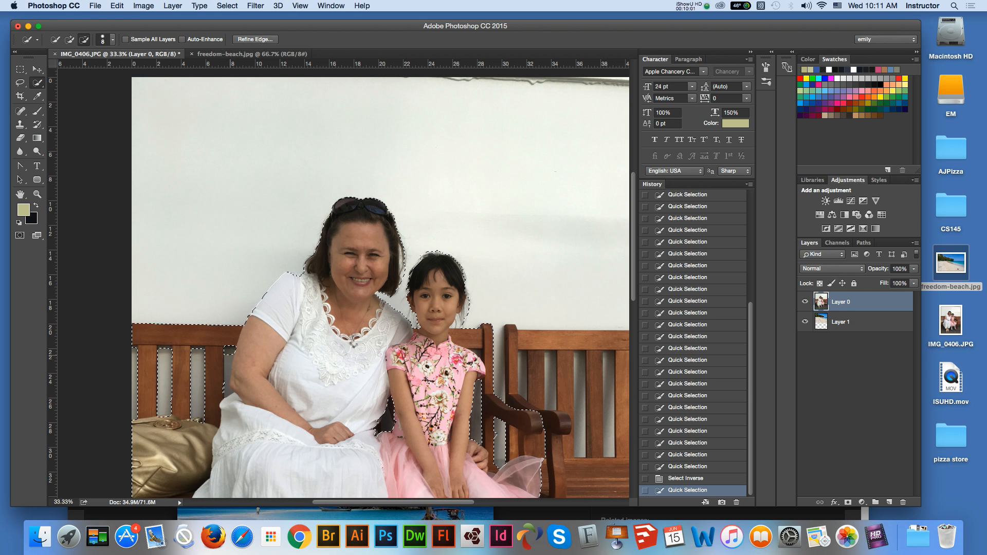
left_click(225, 387)
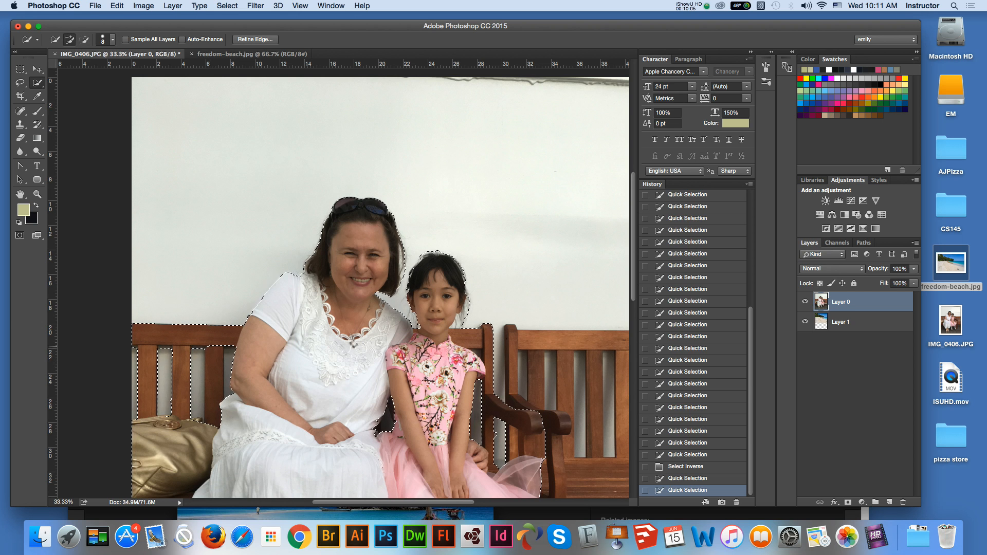
left_click(211, 400)
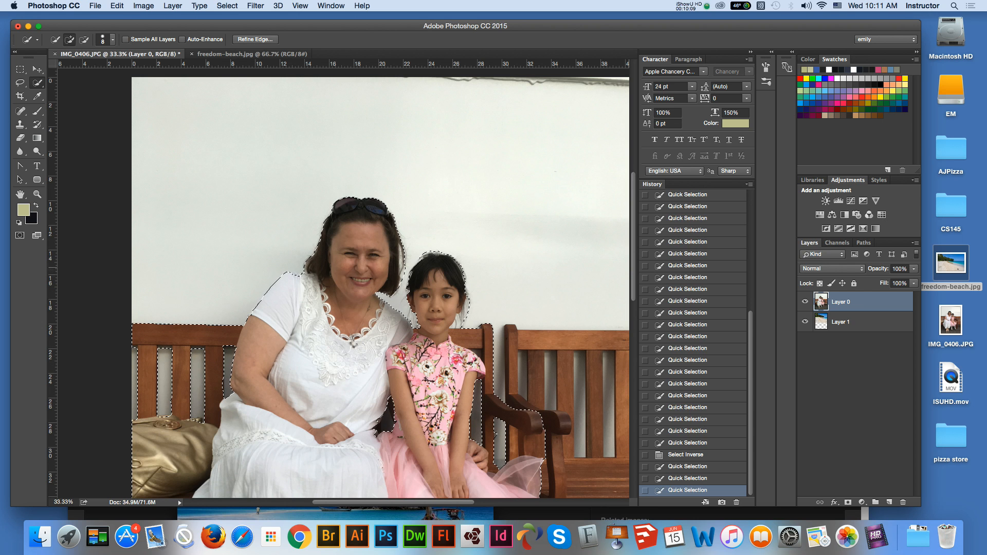
- Correct the selection edge around the toe of the girl's shoe nearest the bench leg
scroll(380, 283, "down", 3)
scroll(381, 282, "down", 5)
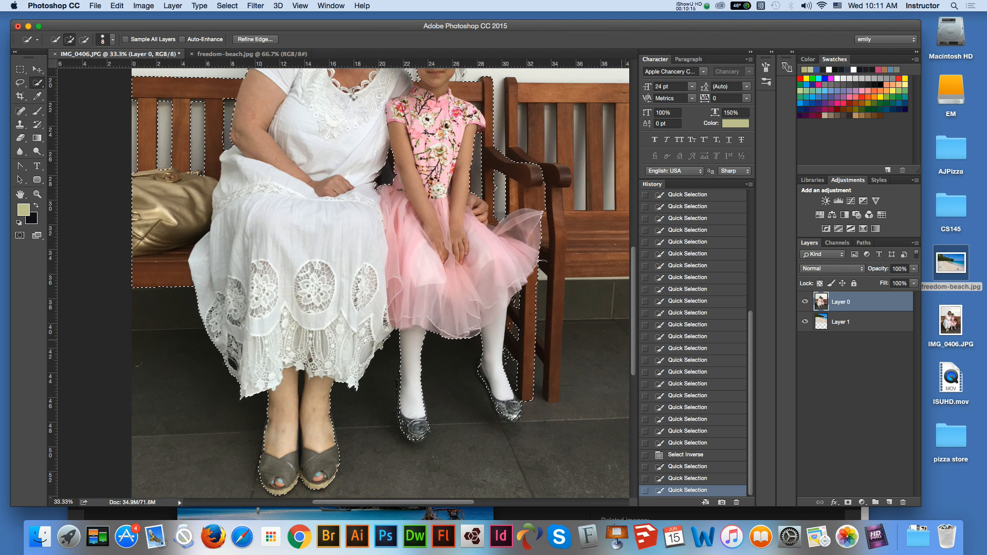
left_click(83, 39)
left_click(516, 412, "alt")
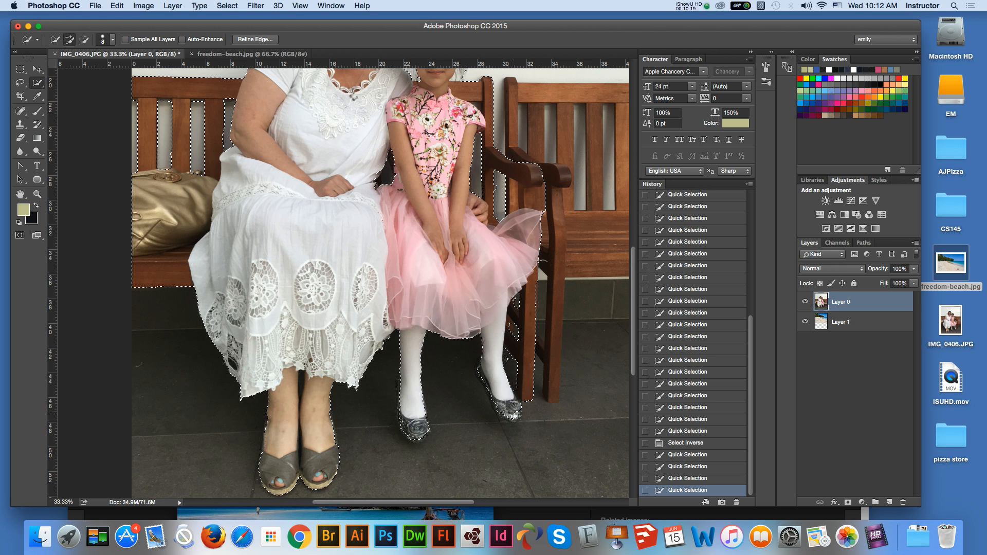
left_click(510, 417)
scroll(380, 283, "up", 10)
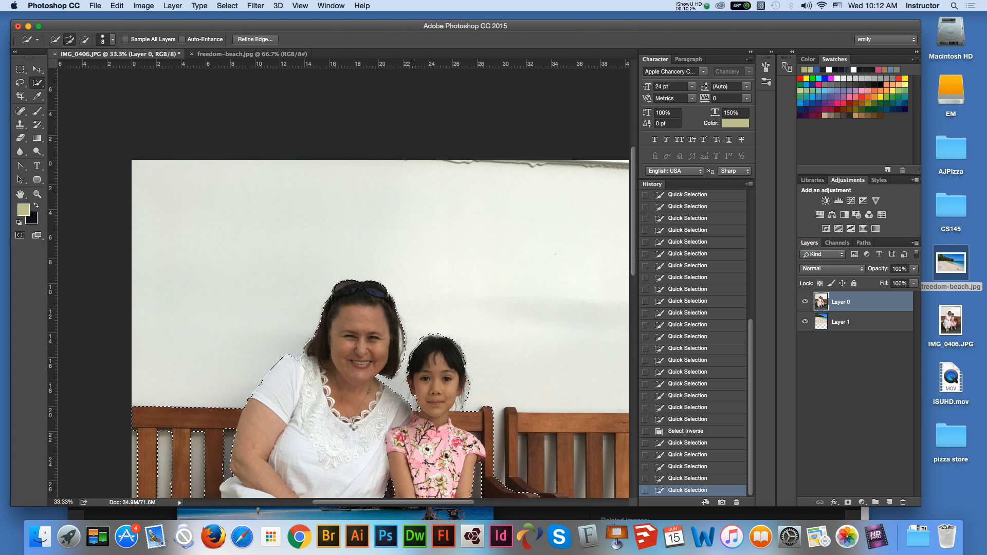
- Open Refine Edge for the selection and preview the cutout with the On Black view
left_click(255, 40)
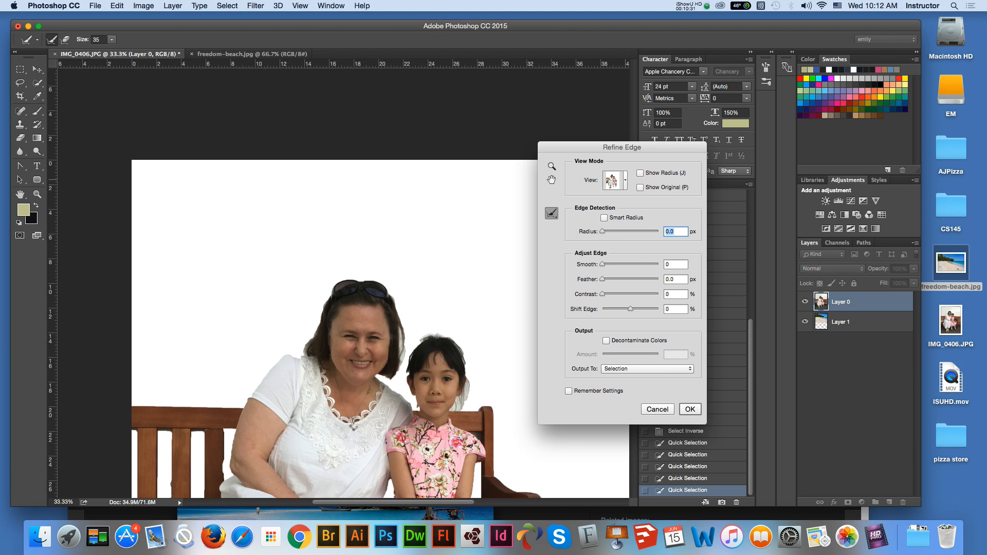
left_click(625, 180)
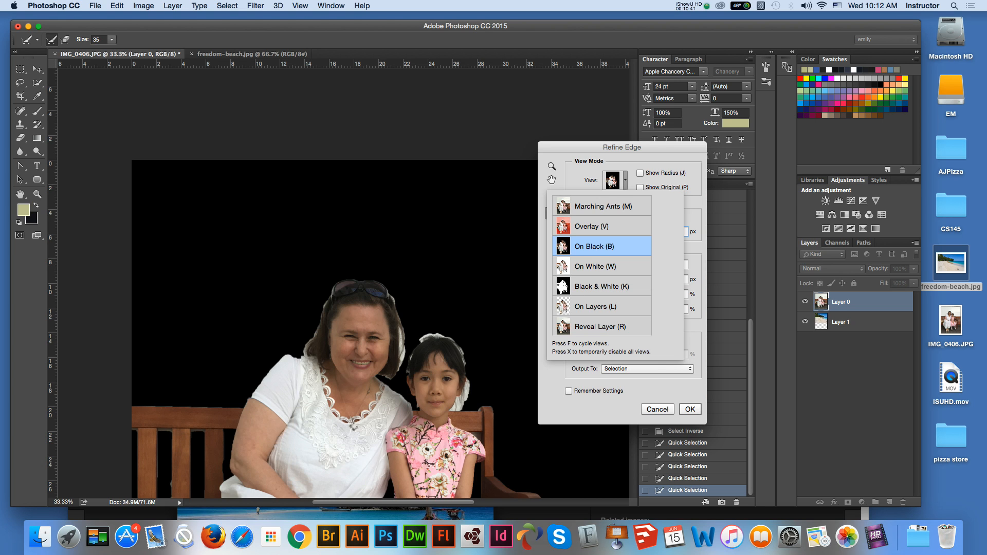
key("Escape")
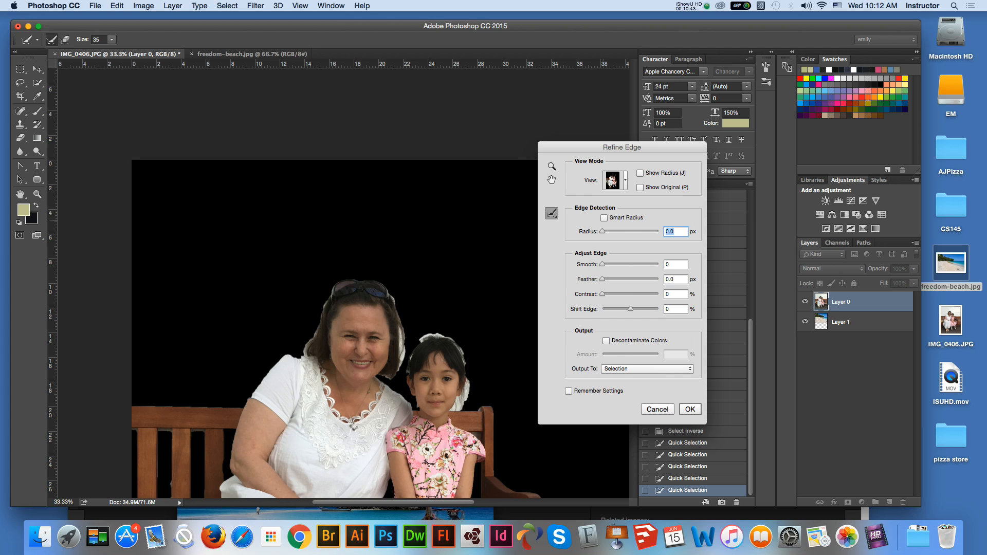
- Turn on Smart Radius, set the edge radius to 10.9 px and enable Decontaminate Colors
left_click(605, 218)
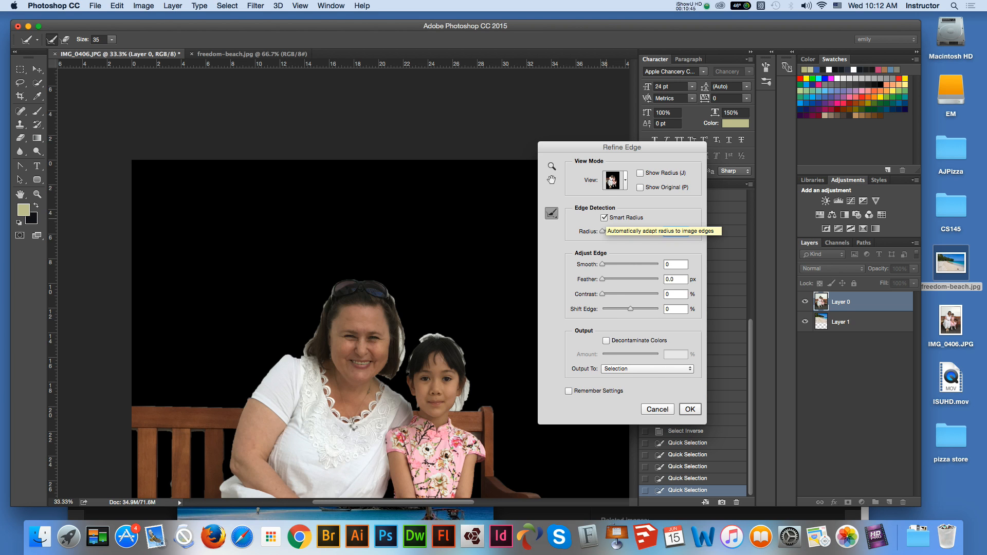
left_click_drag(602, 232, 626, 231)
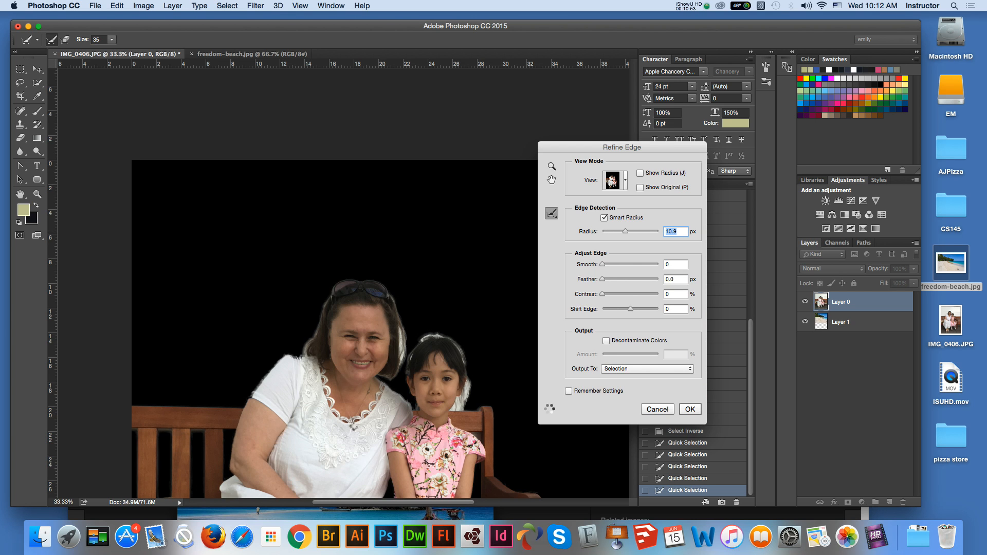
left_click(606, 341)
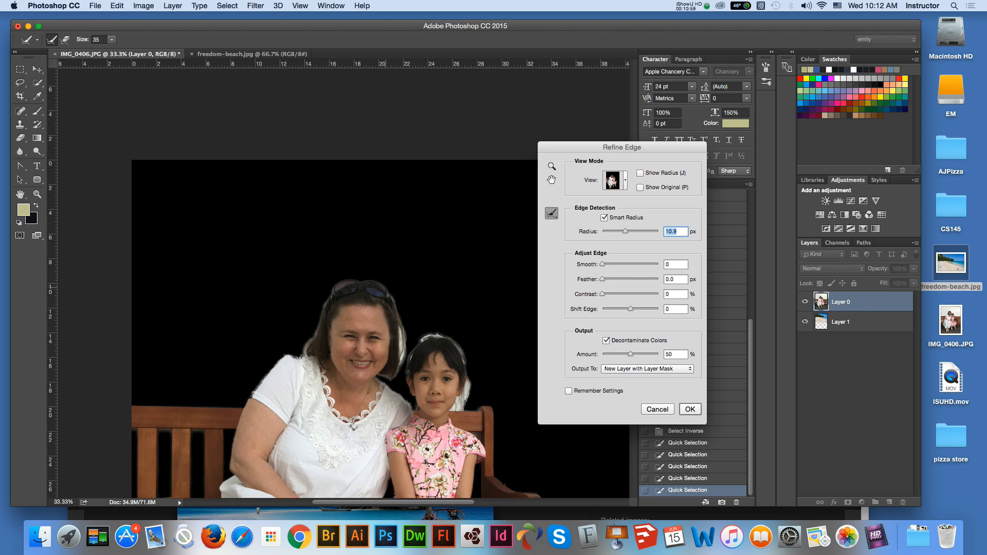
- Brush the Refine Radius tool along the outer edges of the woman's hair and the girl's hair
left_click_drag(334, 287, 312, 336)
left_click_drag(404, 322, 406, 343)
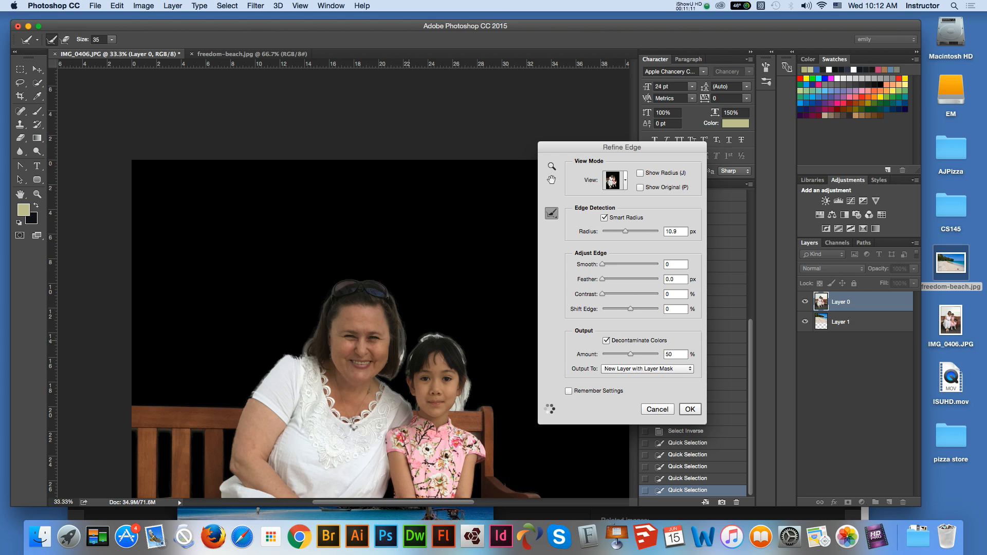
left_click_drag(406, 345, 392, 382)
left_click_drag(307, 340, 304, 352)
left_click_drag(440, 334, 421, 340)
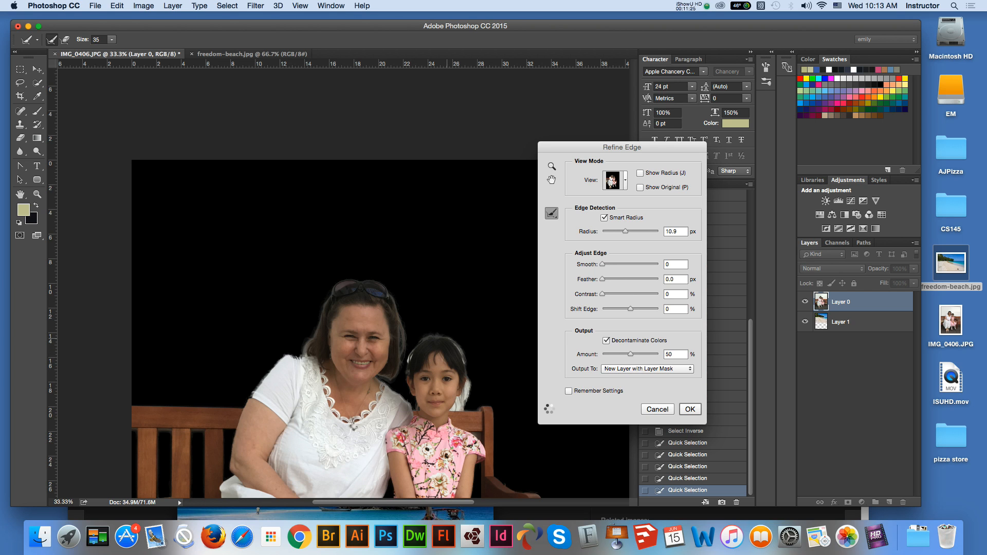
left_click_drag(457, 340, 467, 395)
- Refine the light patch beside the girl's neck with the size 25 Refine Radius brush at 66.7% zoom
left_click(552, 180)
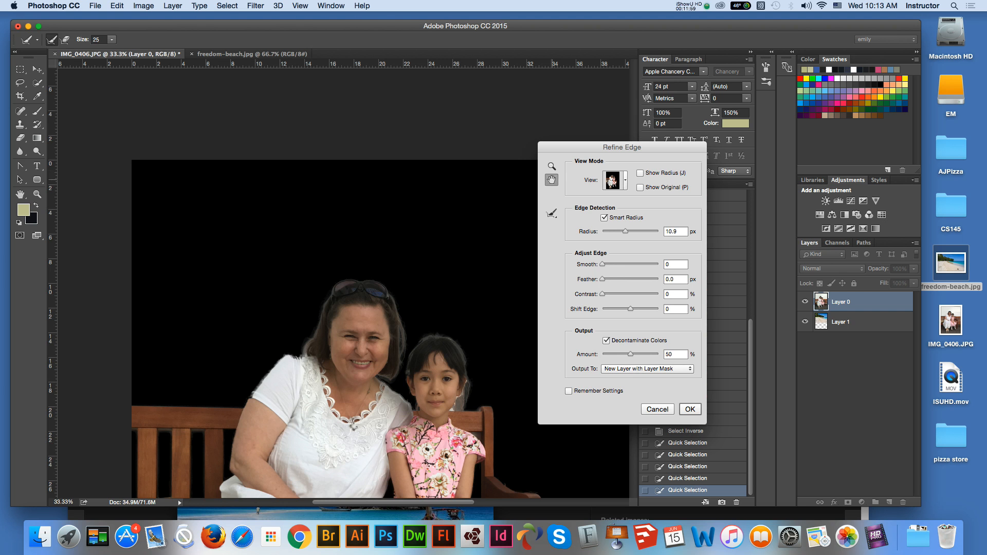
left_click_drag(376, 432, 376, 391)
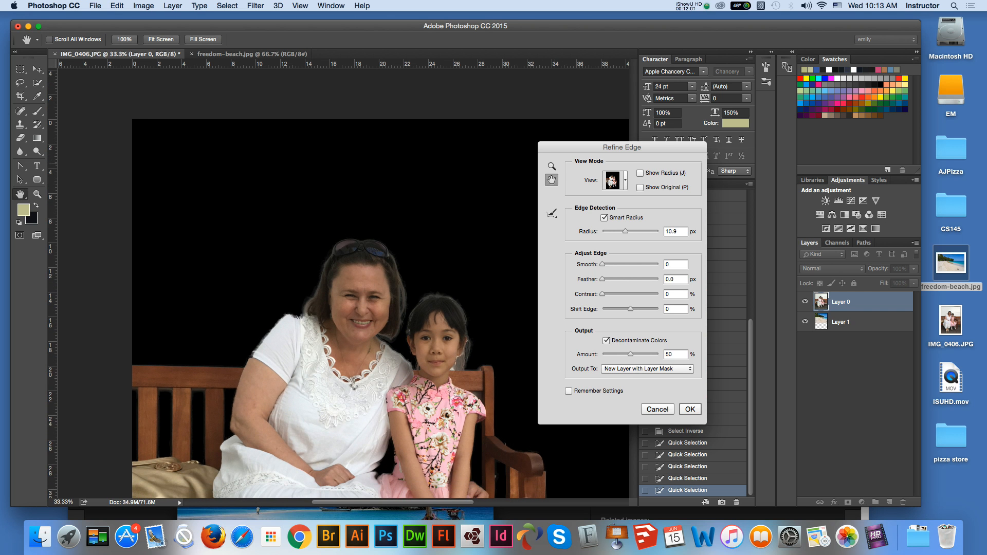
key("z")
left_click(385, 280)
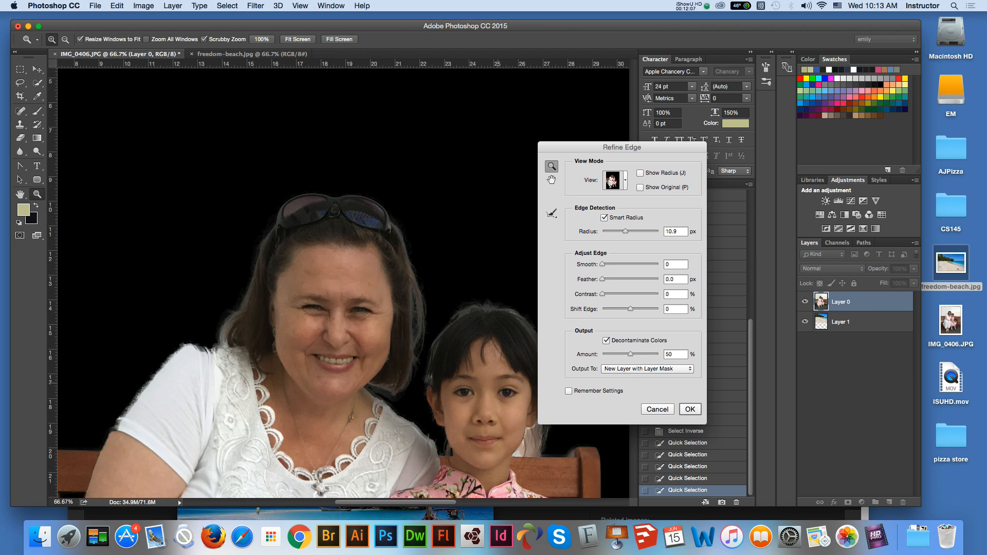
key("e")
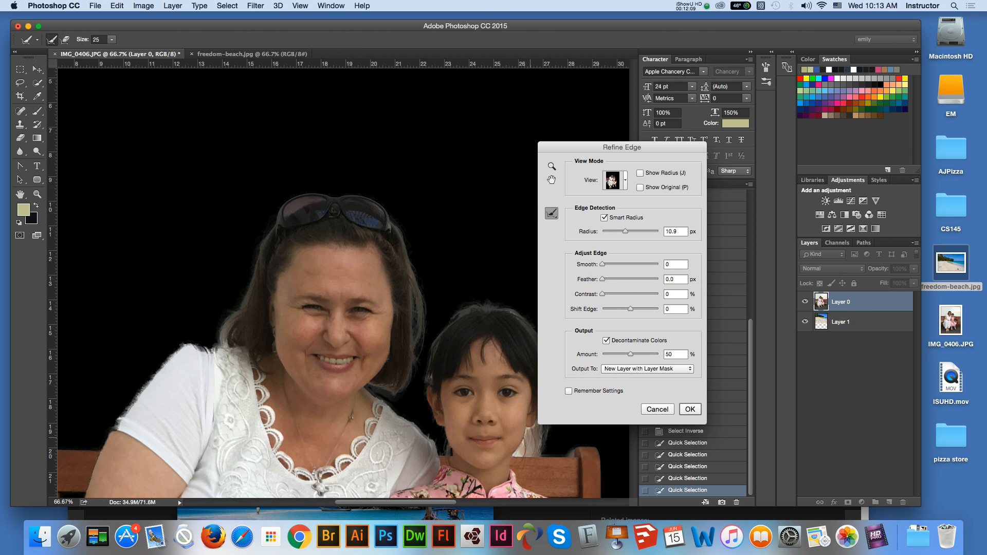
left_click_drag(534, 434, 539, 443)
left_click_drag(522, 453, 542, 449)
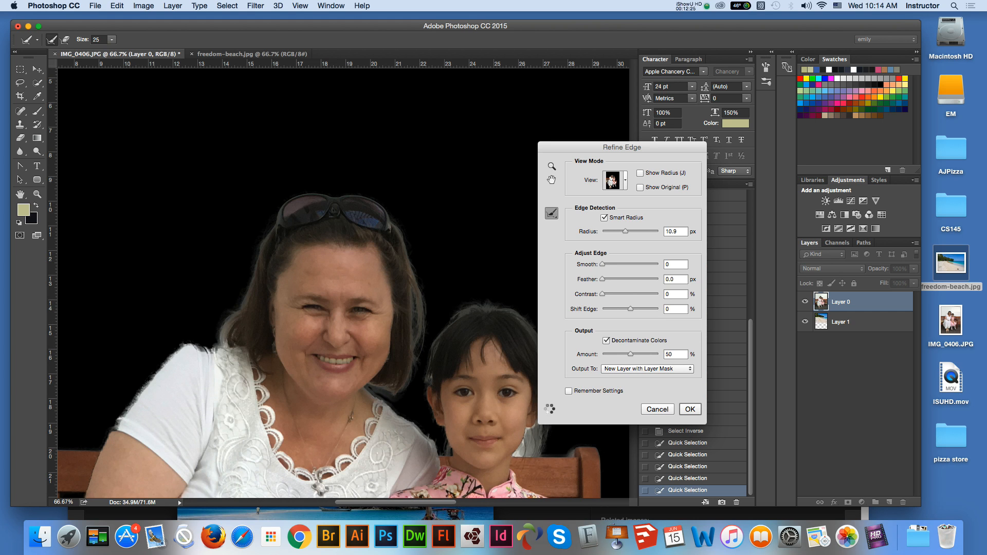
- Refine the edge in the gap below the bench armrest beside the girl's dress
left_click(551, 180)
left_click_drag(435, 439, 371, 128)
mouse_move(472, 362)
left_mouse_down()
mouse_move(445, 274)
mouse_move(451, 337)
mouse_move(402, 348)
left_mouse_up()
left_click(552, 213)
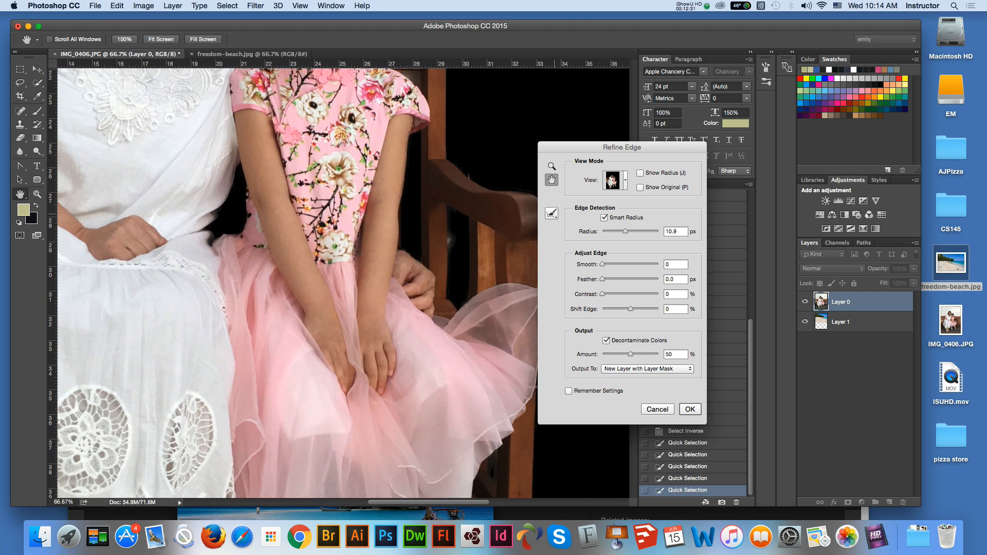
left_click_drag(452, 236, 452, 248)
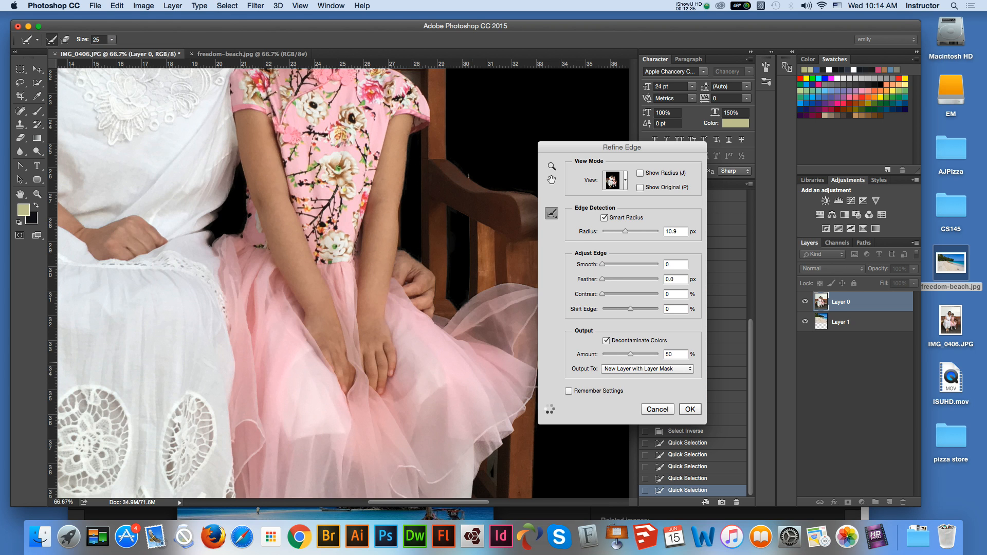
- Examine the refined edges around the girl's shoes, the lace skirt, the handbag, the bench and the woman's sleeve
key("h")
left_click_drag(421, 338, 419, 128)
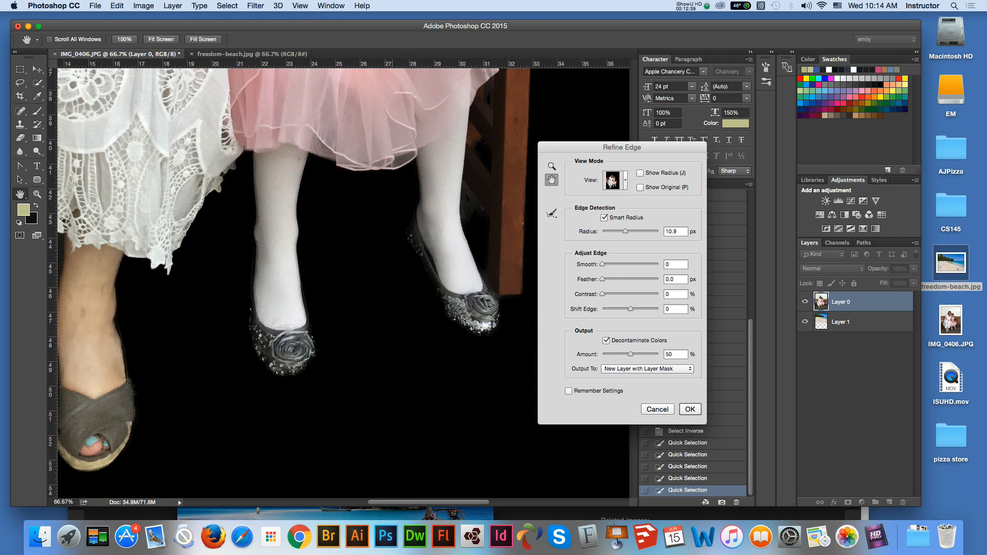
left_click_drag(175, 297, 324, 288)
left_click_drag(214, 280, 284, 350)
left_click_drag(225, 163, 305, 223)
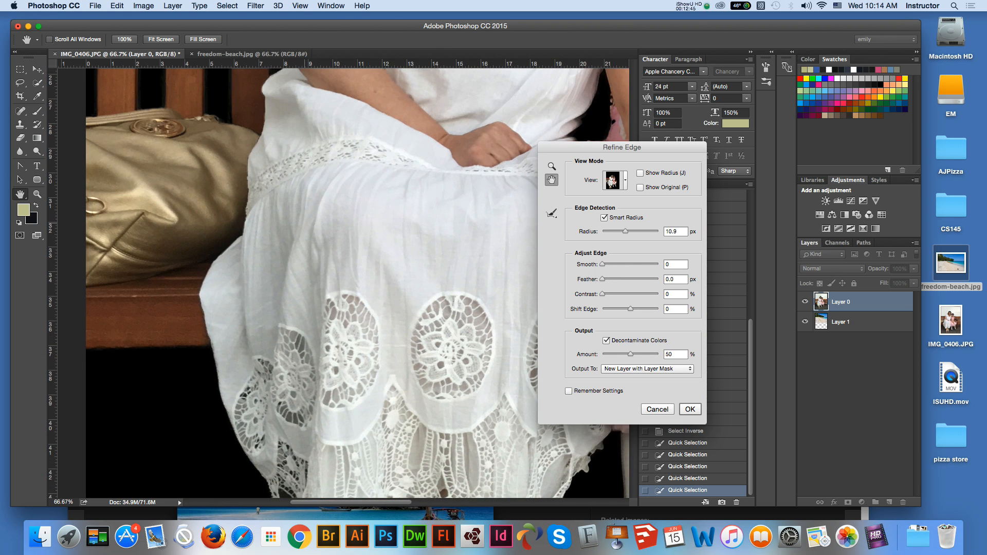
left_click_drag(275, 134, 277, 259)
left_click_drag(333, 77, 311, 211)
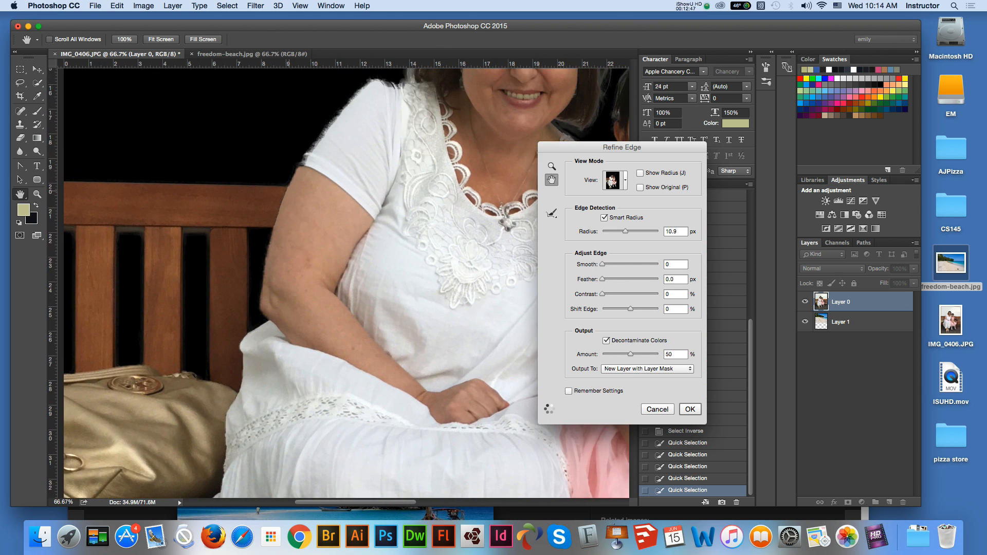
left_click_drag(455, 151, 428, 210)
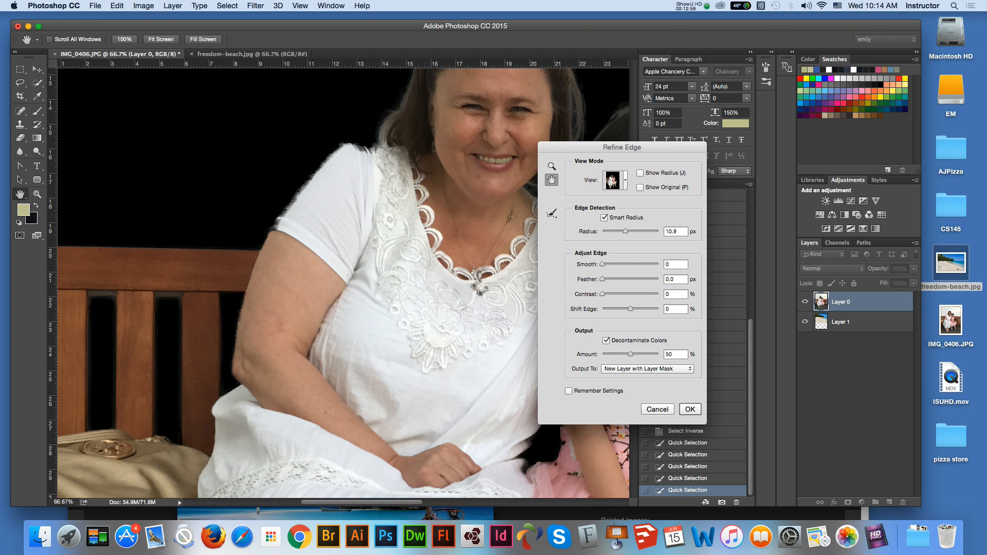
- Apply the Refine Edge settings with decontaminated colors, outputting the cutout to a new layer with a layer mask
key("Return")
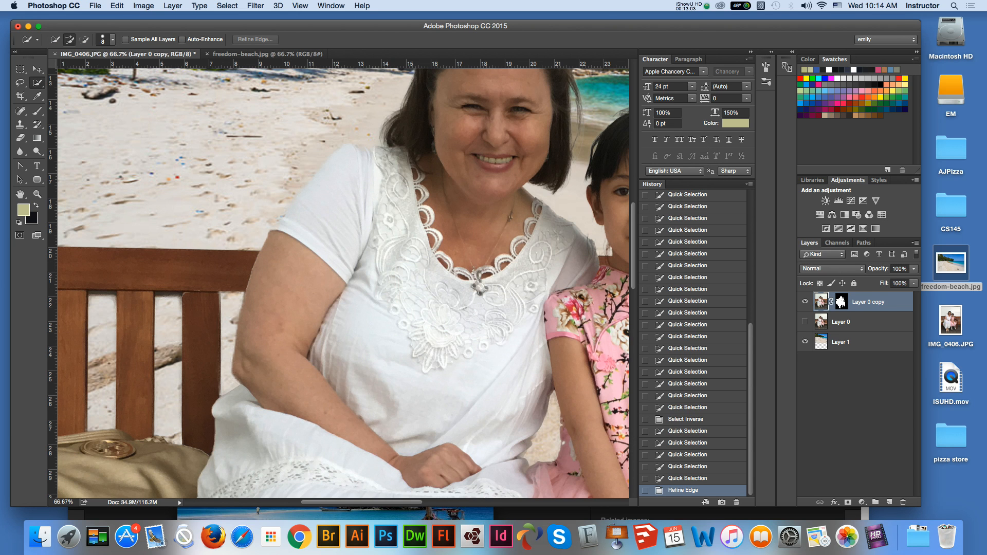
key("super+minus")
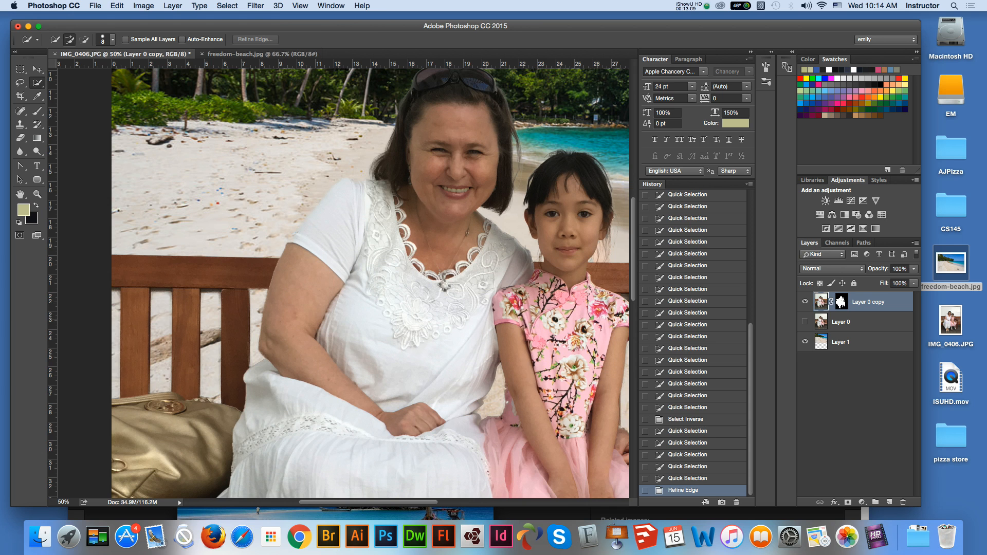
key("super+minus")
key("super+minus")
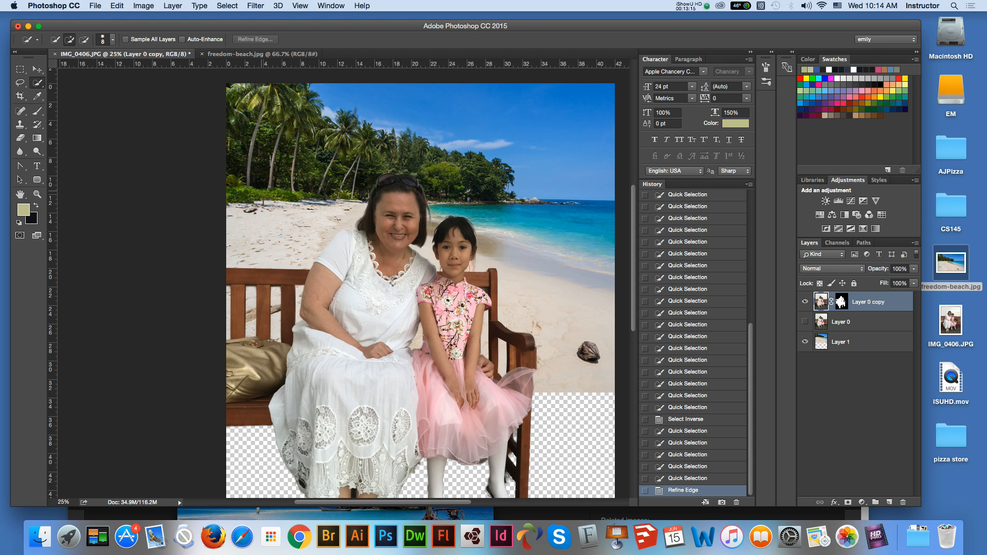
- Duplicate the beach in Layer 1 down over the empty lower canvas and place the copy beneath Layer 1 in the stack
key("v")
key("h")
left_click_drag(536, 287, 511, 160)
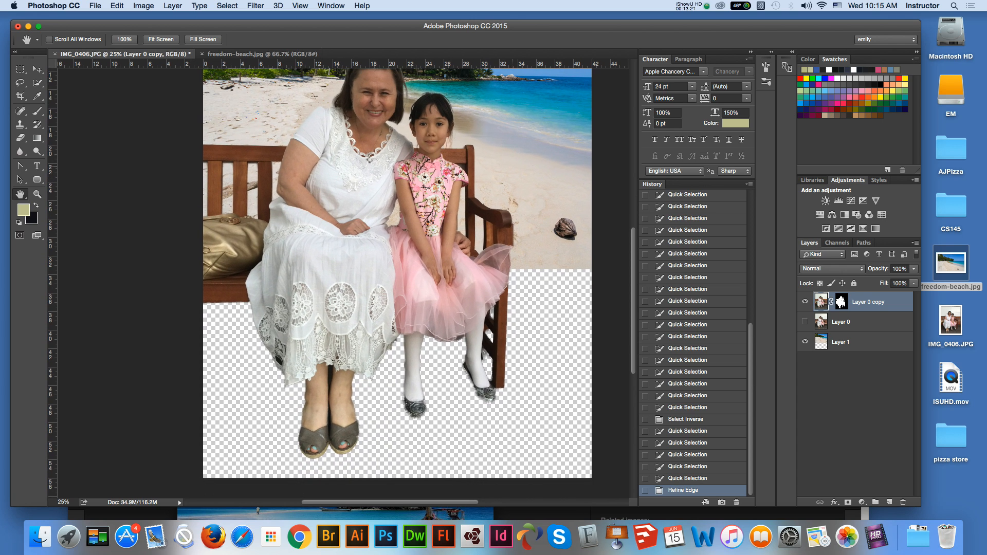
left_click(37, 69)
left_click(556, 191)
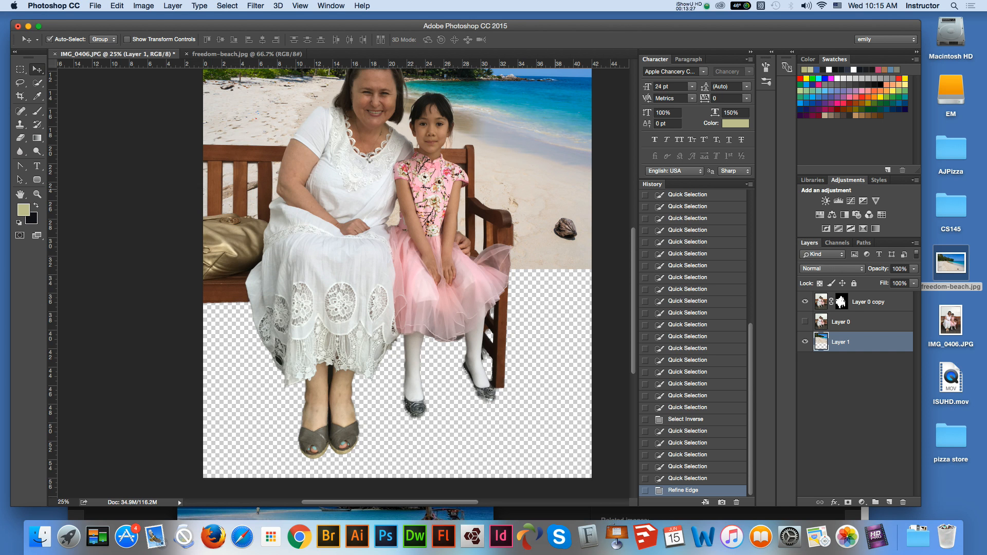
left_click_drag(558, 160, 570, 373)
left_click_drag(568, 402, 569, 402)
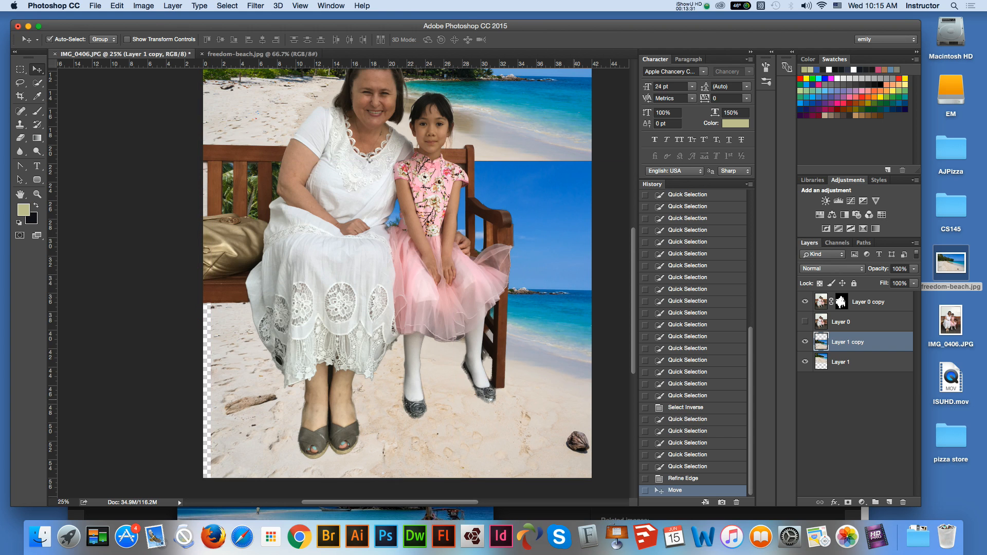
left_click_drag(854, 343, 853, 370)
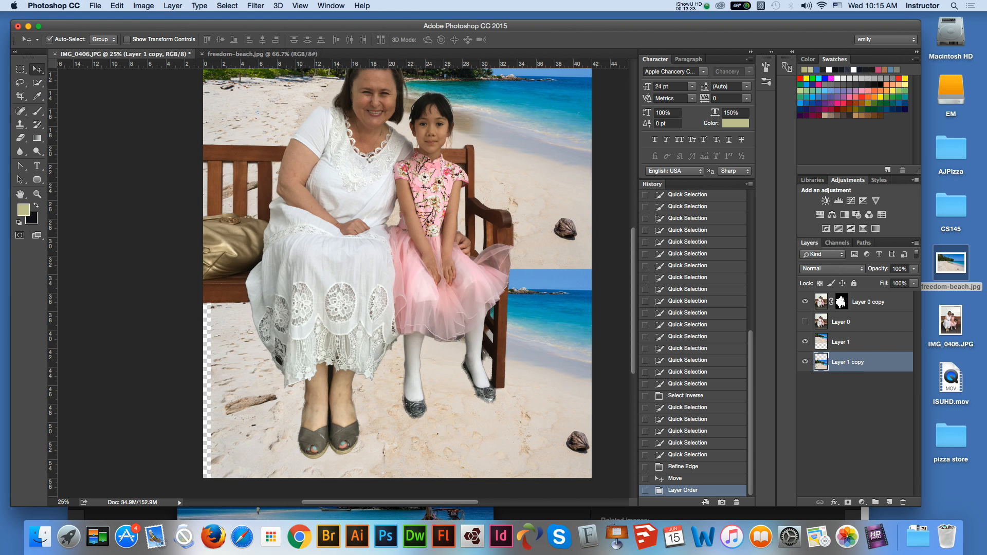
- Free-transform the beach copy to about 152% width and 181% height so that its sand fills the lower canvas
key("super")
key("super+t")
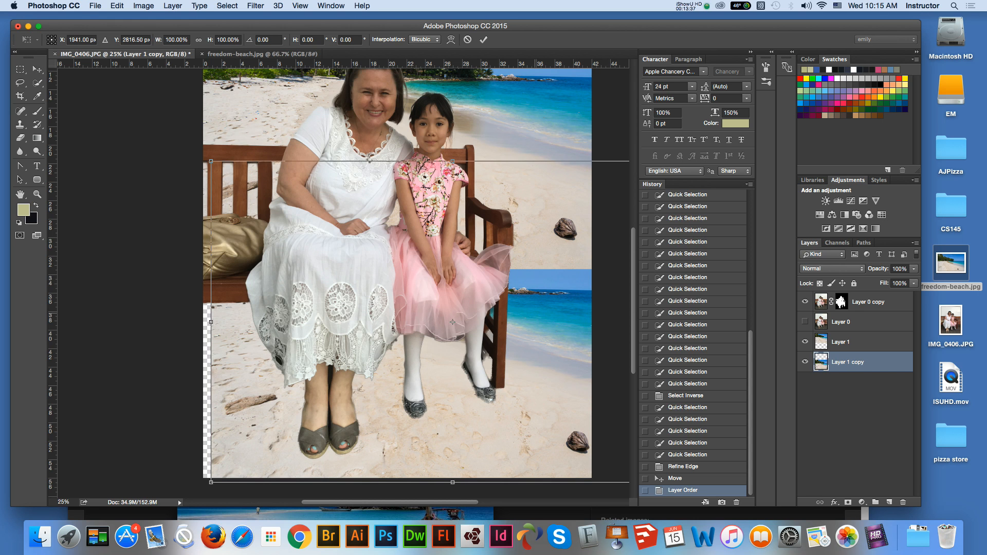
left_click_drag(453, 161, 453, 92)
left_click_drag(211, 287, 182, 288)
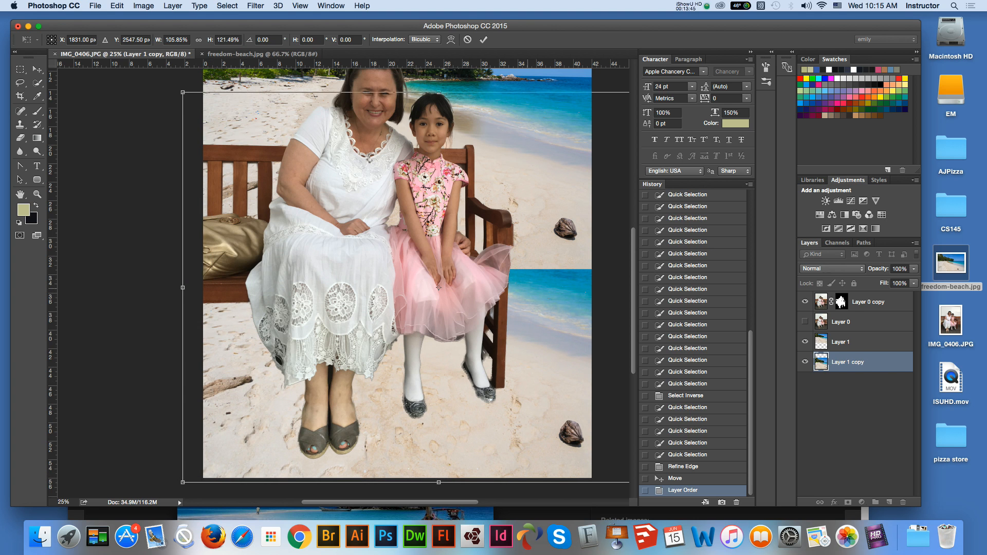
key("super+minus")
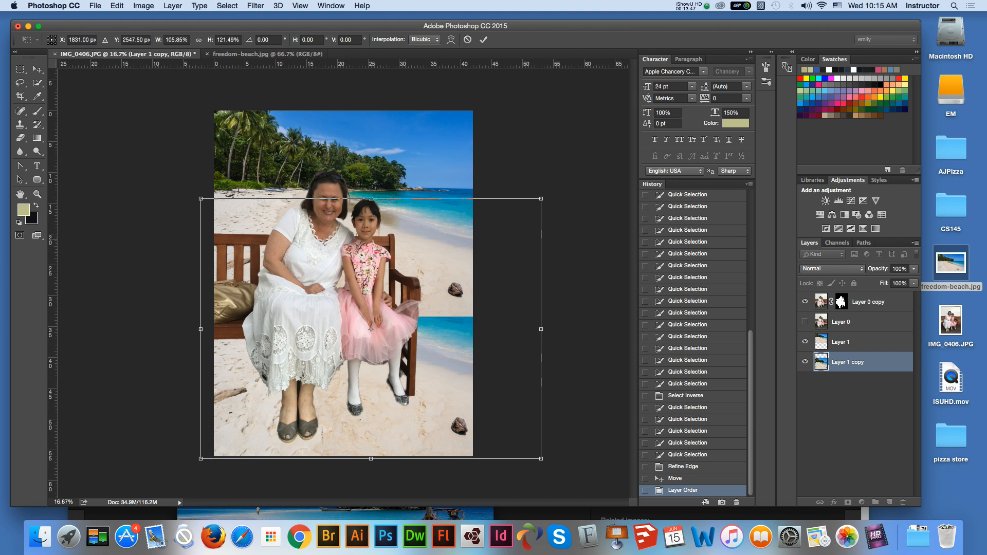
left_click_drag(371, 198, 370, 93)
left_click_drag(541, 276, 602, 276)
left_click_drag(200, 276, 138, 276)
left_click_drag(371, 93, 371, 78)
left_click_drag(602, 268, 628, 268)
left_click_drag(384, 458, 384, 455)
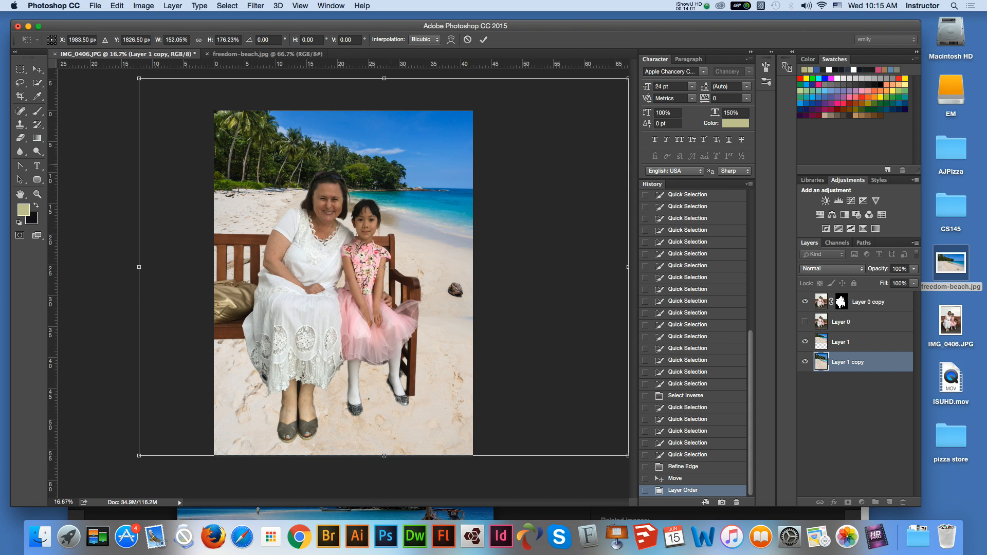
left_click_drag(384, 78, 384, 68)
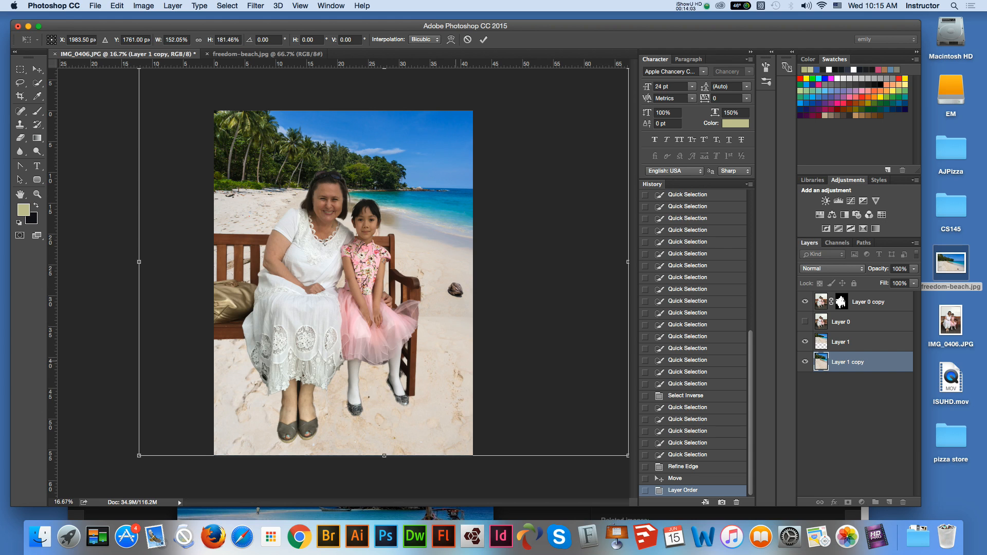
key("Return")
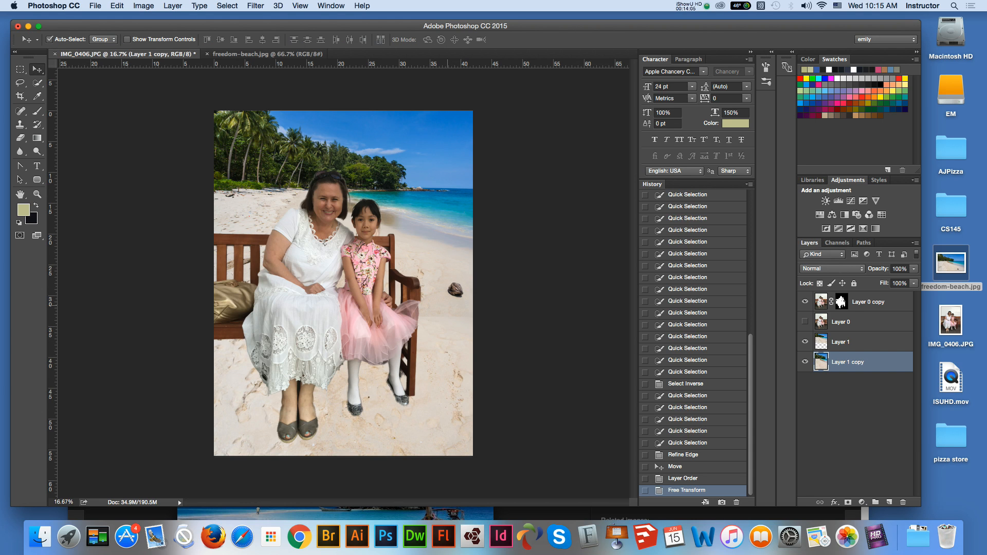
- Soften the lower edge of Layer 1 by clearing a full-width rectangular strip with a 2 px feather, and deselect
left_click(452, 307)
key("m")
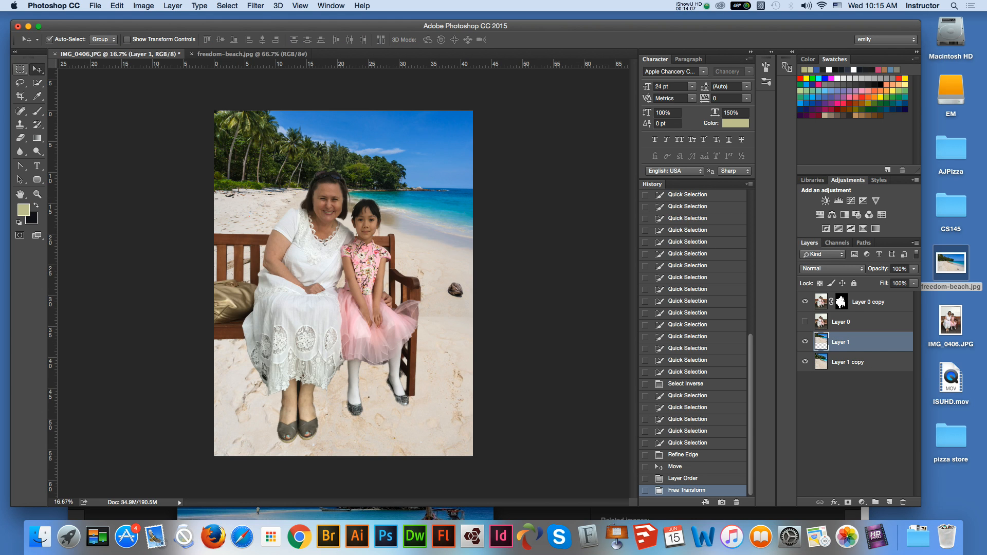
double_click(134, 40)
key("Return")
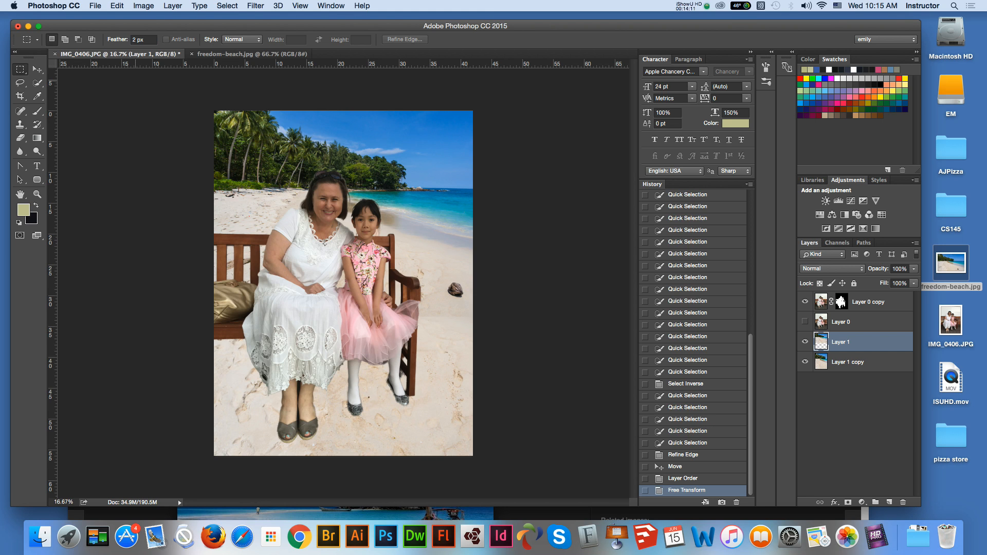
left_click_drag(211, 316, 491, 336)
key("Delete")
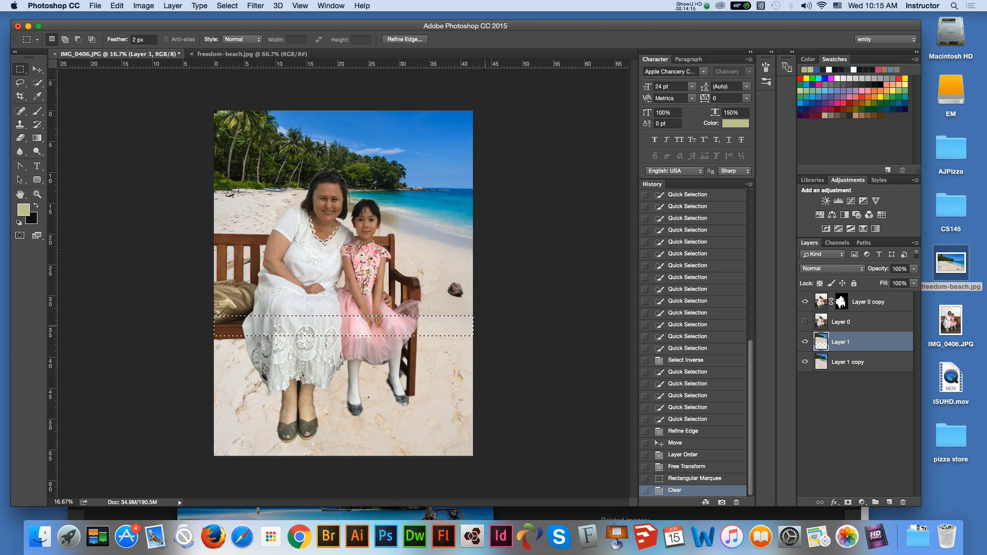
key("super+d")
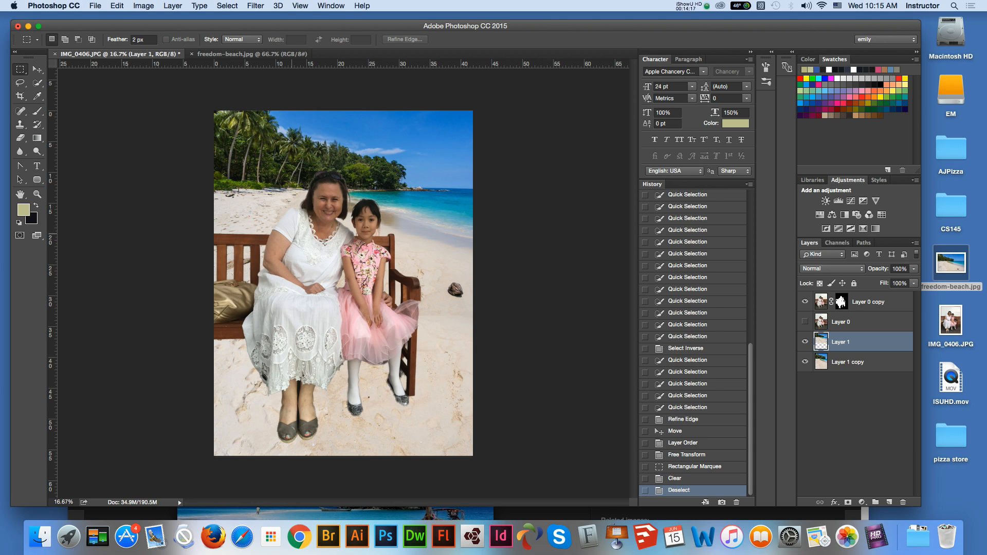
- Crop the composite with the unconstrained Ratio preset to a tall frame closely around the woman, the girl and the bench
left_click(37, 69)
left_click(306, 333)
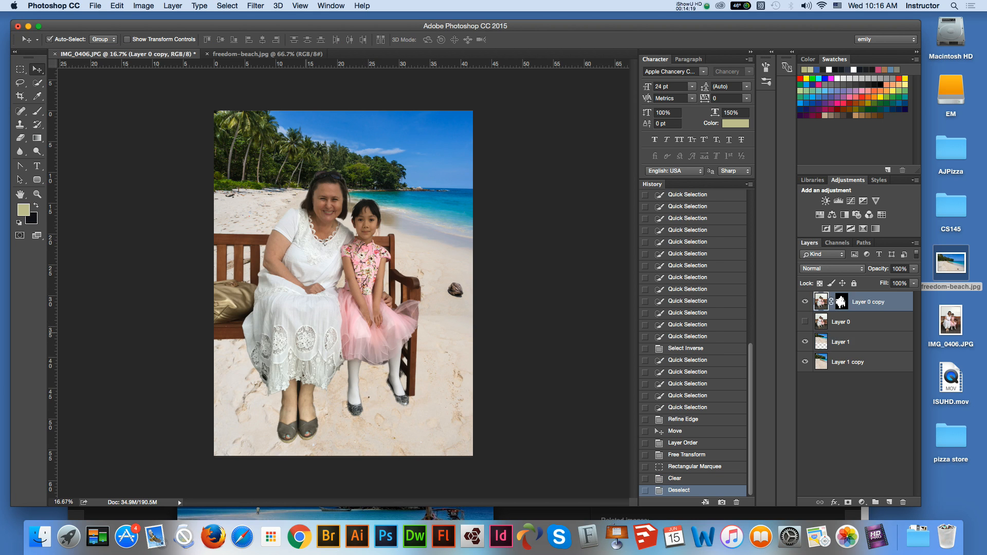
left_click(20, 97)
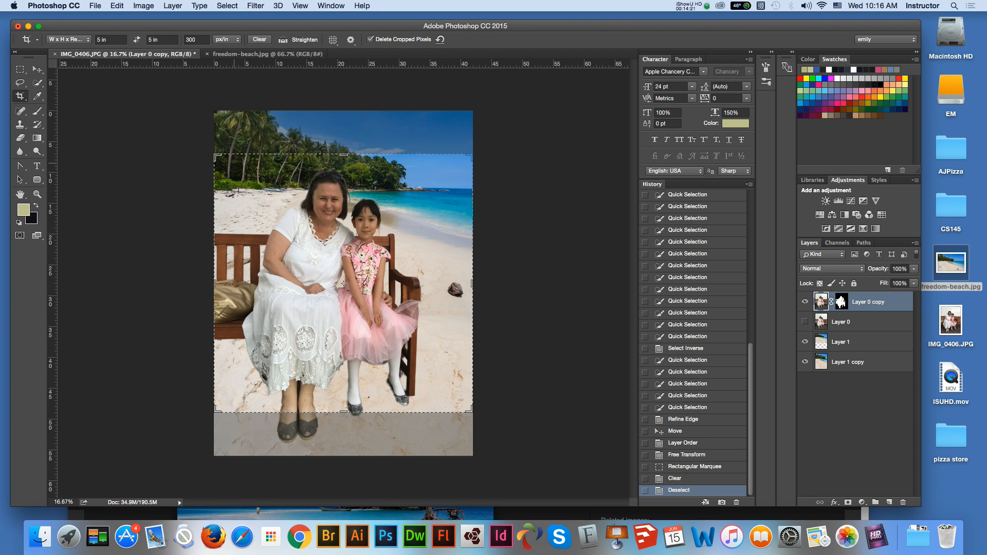
left_click_drag(343, 412, 343, 427)
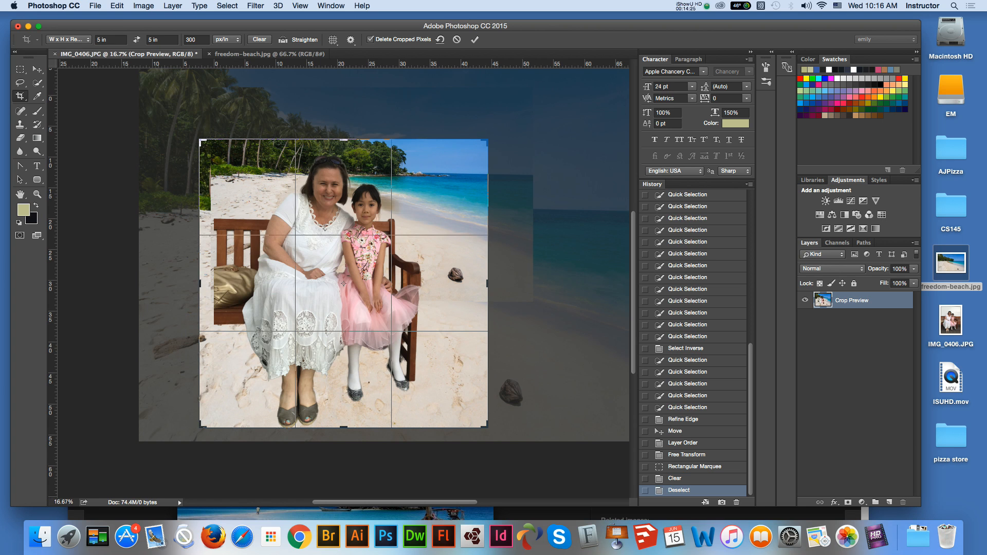
left_click(70, 39)
left_click(57, 32)
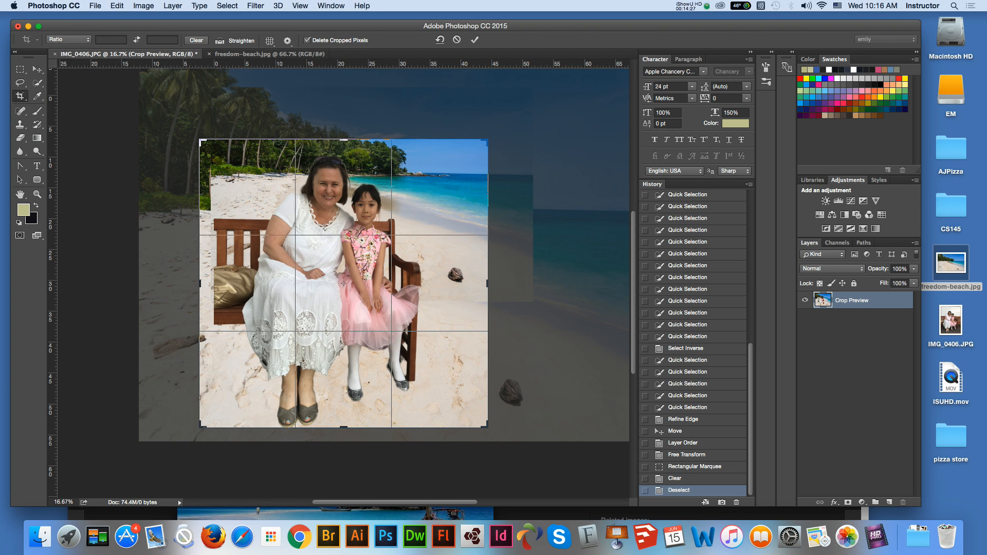
left_click_drag(487, 284, 477, 283)
left_click_drag(211, 283, 230, 283)
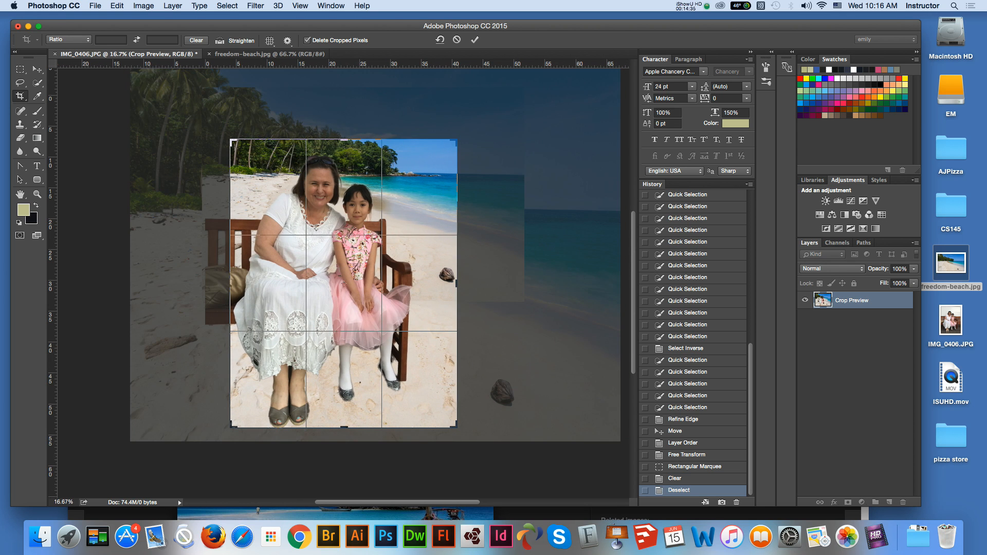
left_click_drag(456, 283, 441, 284)
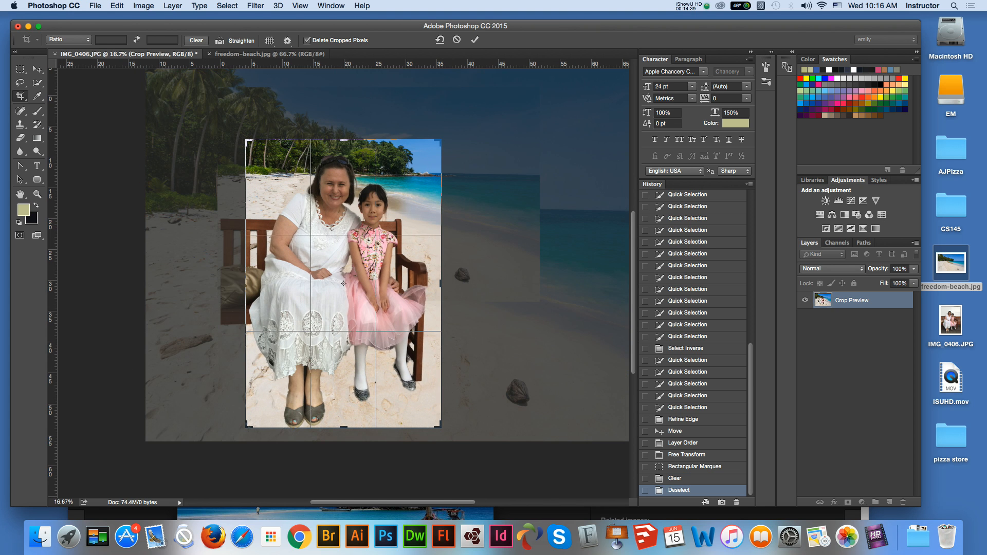
left_click_drag(344, 139, 344, 135)
double_click(343, 195)
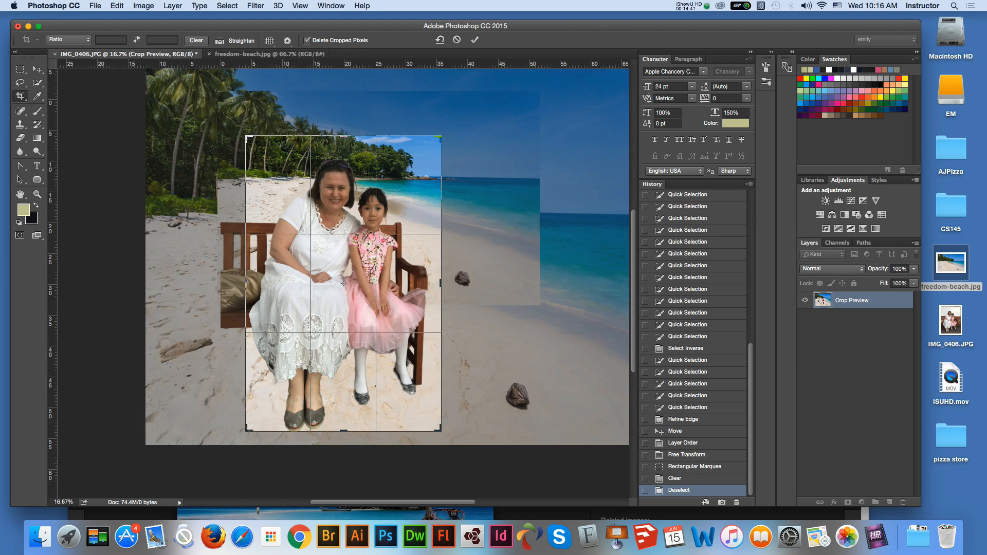
- Examine the cutout edges at 50% zoom, from the hair and the bench down to the lace skirt and the shoes
key("z")
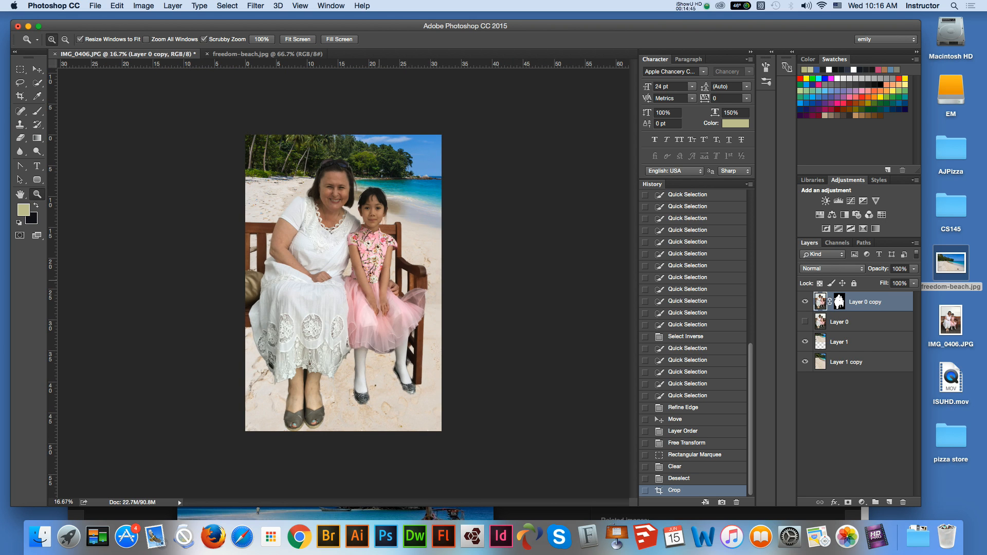
key("super+0")
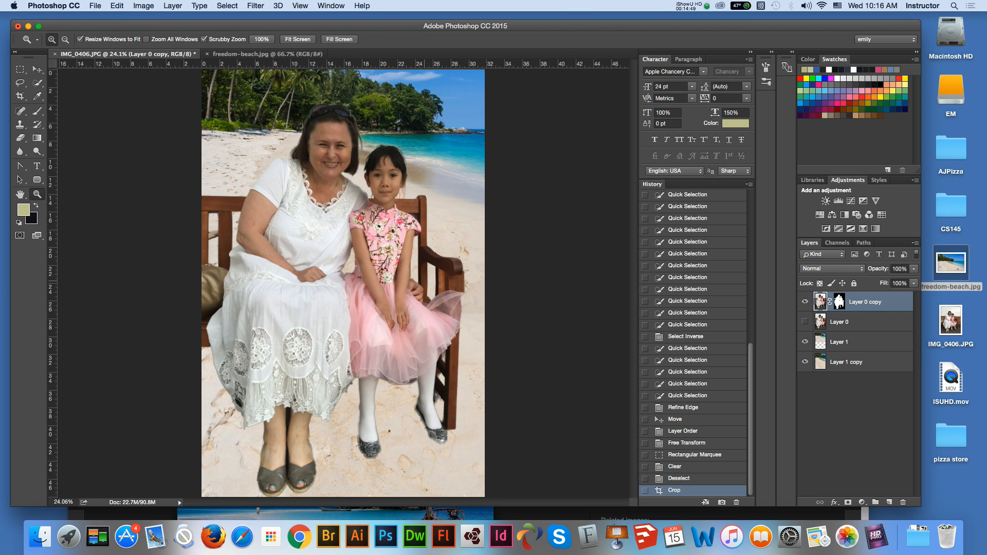
key("super+plus")
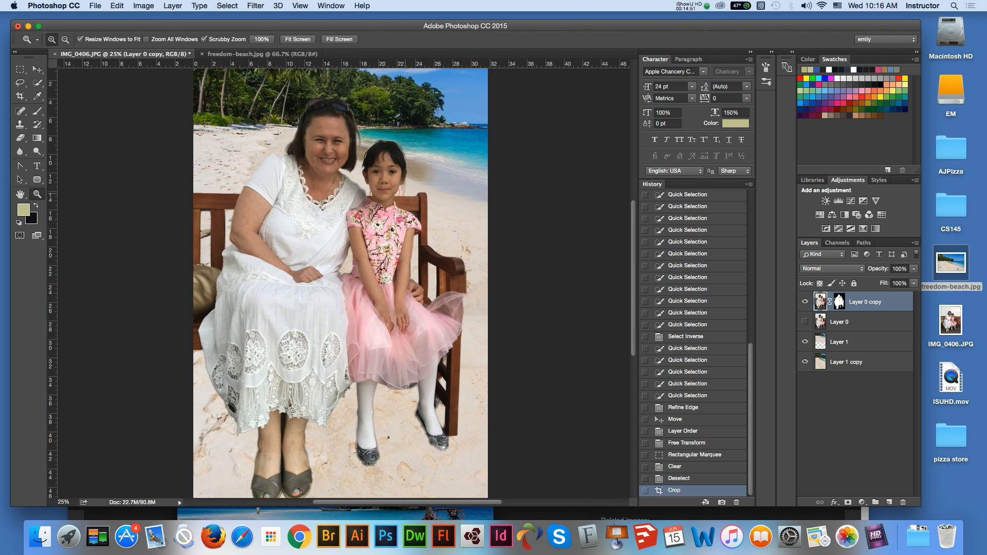
key("super+plus")
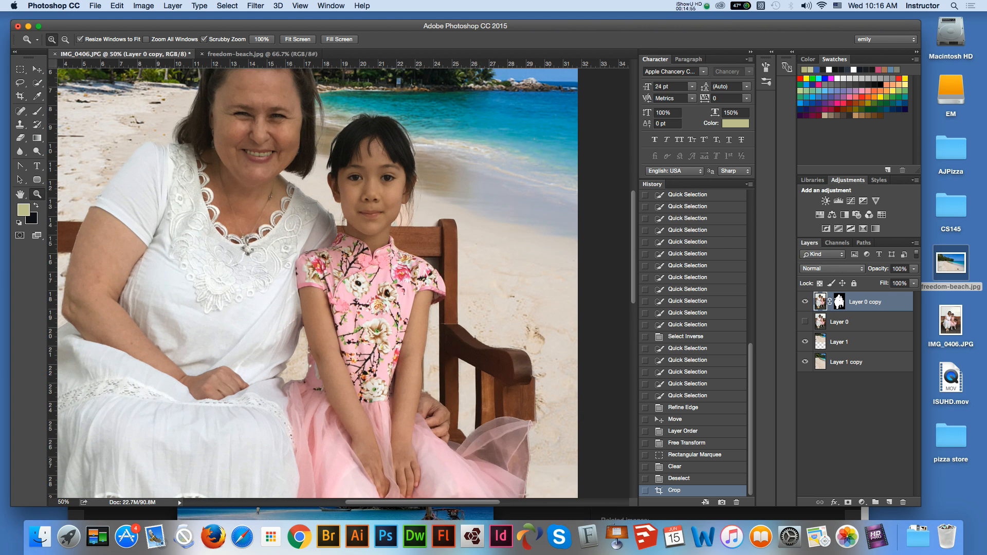
scroll(317, 283, "up", 3)
scroll(313, 282, "down", 15)
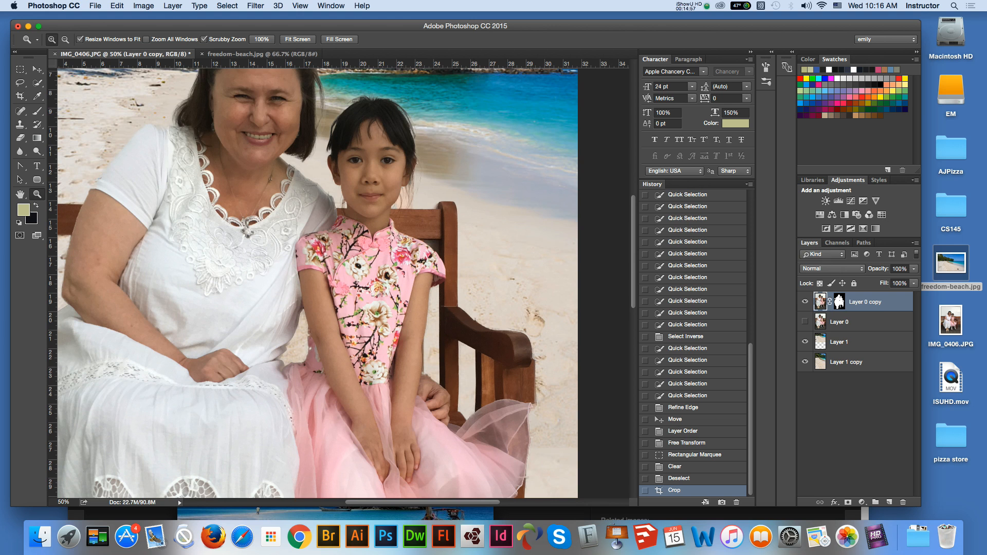
scroll(313, 283, "down", 8)
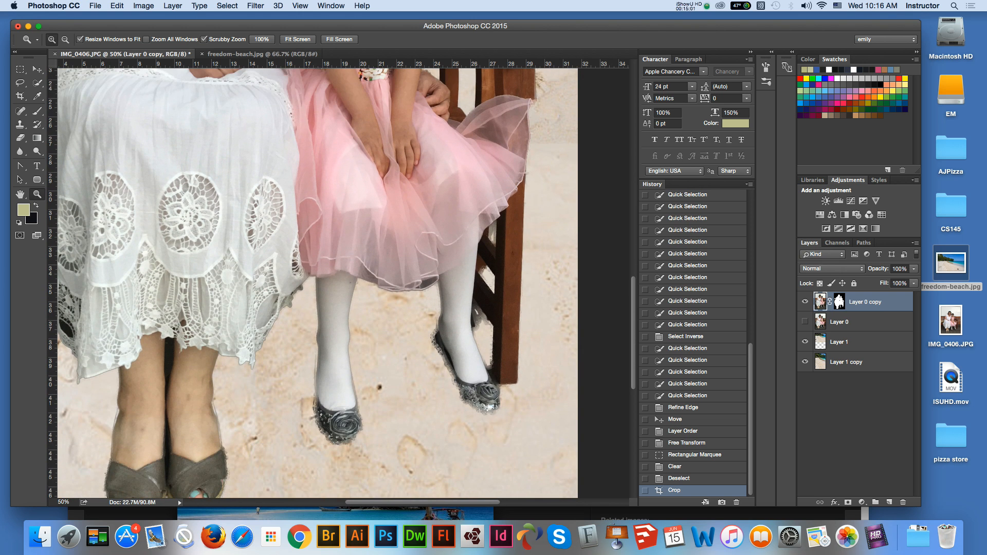
scroll(317, 283, "down", 3)
scroll(317, 282, "up", 10)
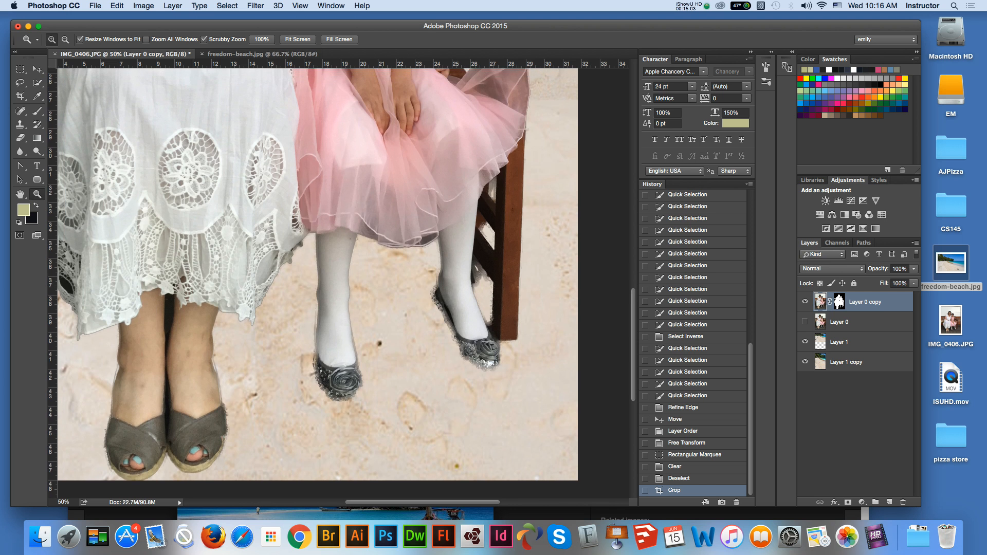
scroll(318, 282, "up", 12)
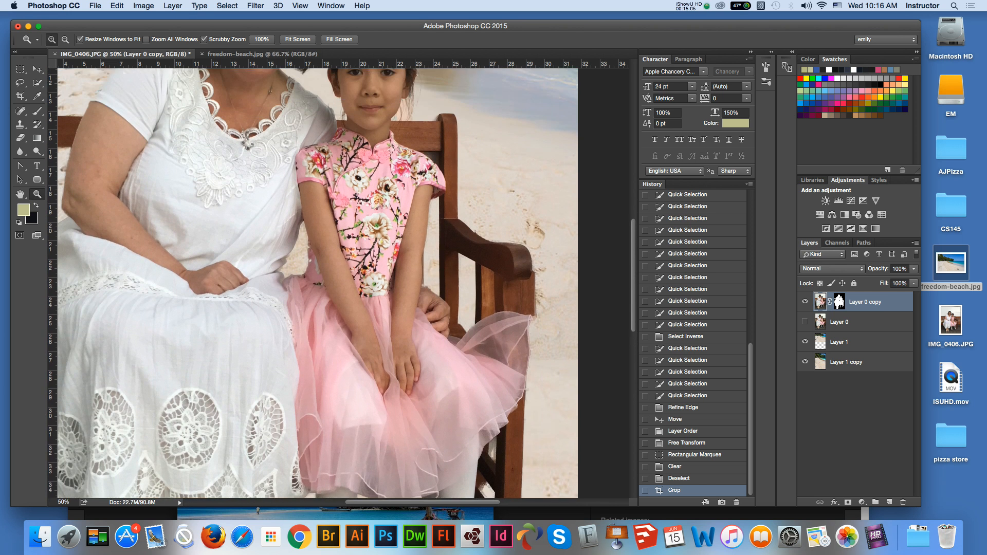
scroll(317, 283, "up", 2)
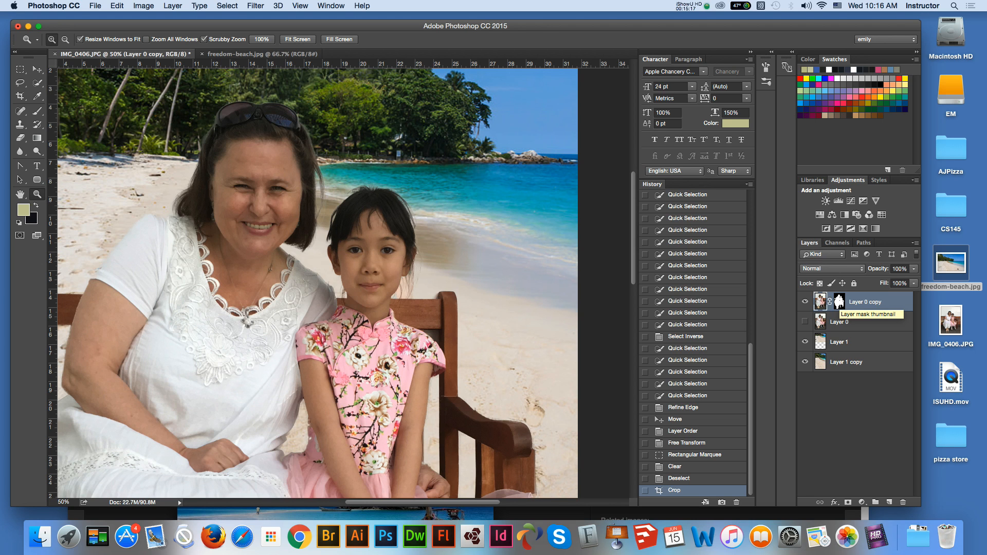
- Try a black Brush stroke on the Layer 0 copy mask just above the woman's white sleeve, and undo it
left_click(839, 302)
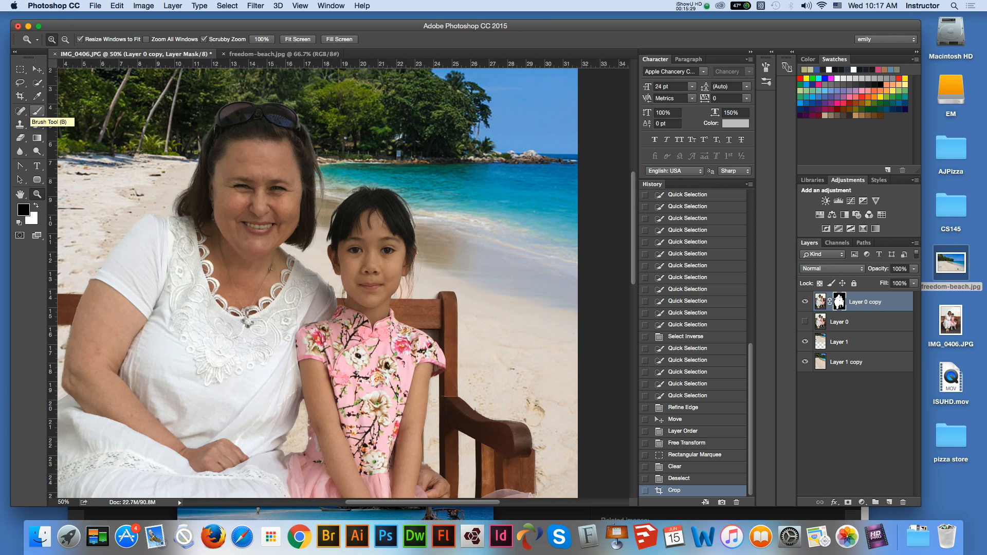
left_click(37, 111)
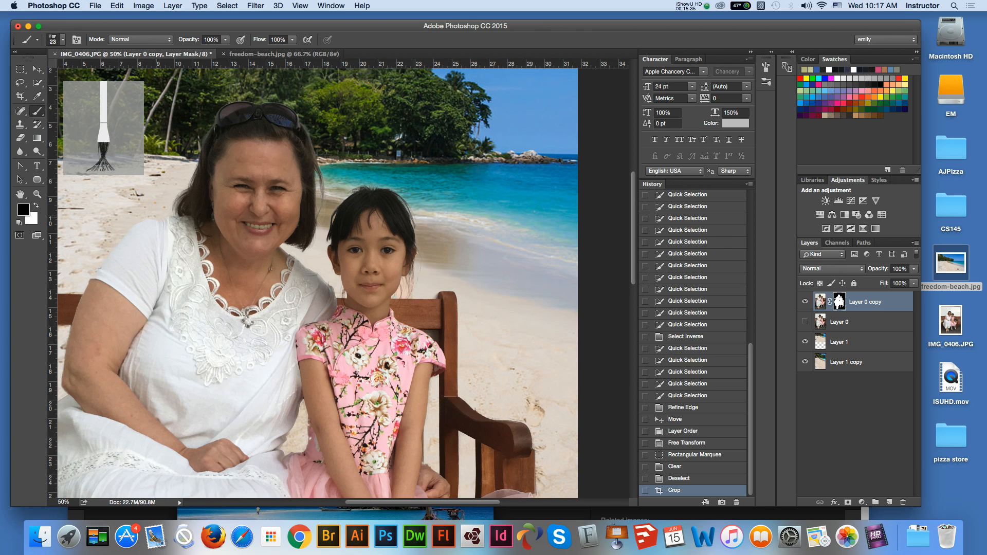
left_click_drag(140, 212, 127, 198)
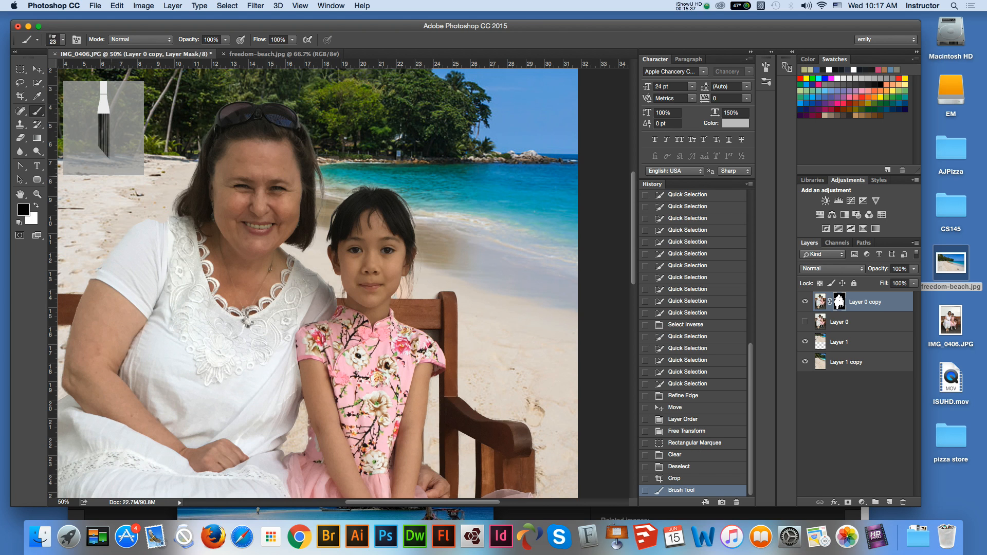
key("super+z")
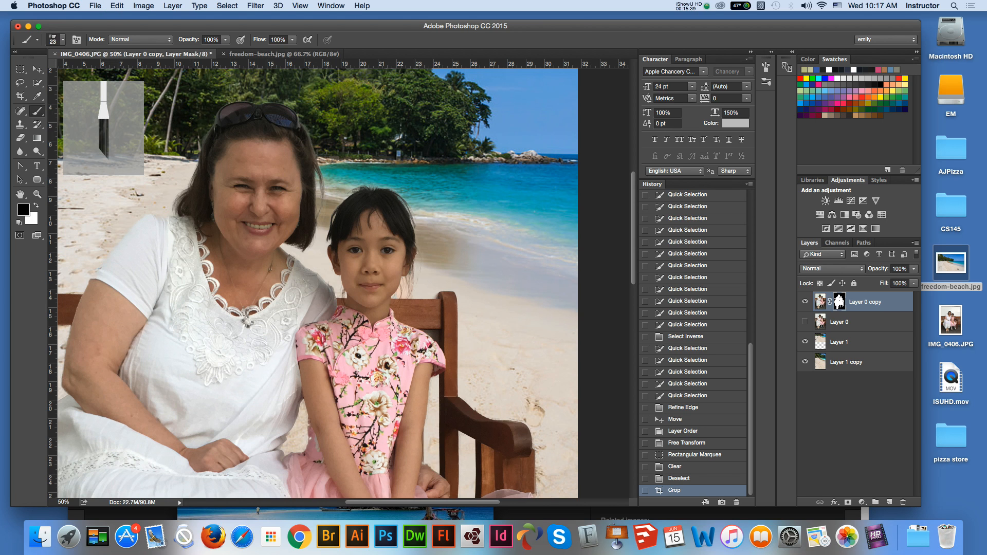
- Try a white Brush stroke on the mask over the sand beside the woman's shoulder to reveal the original background, and undo it
key("x")
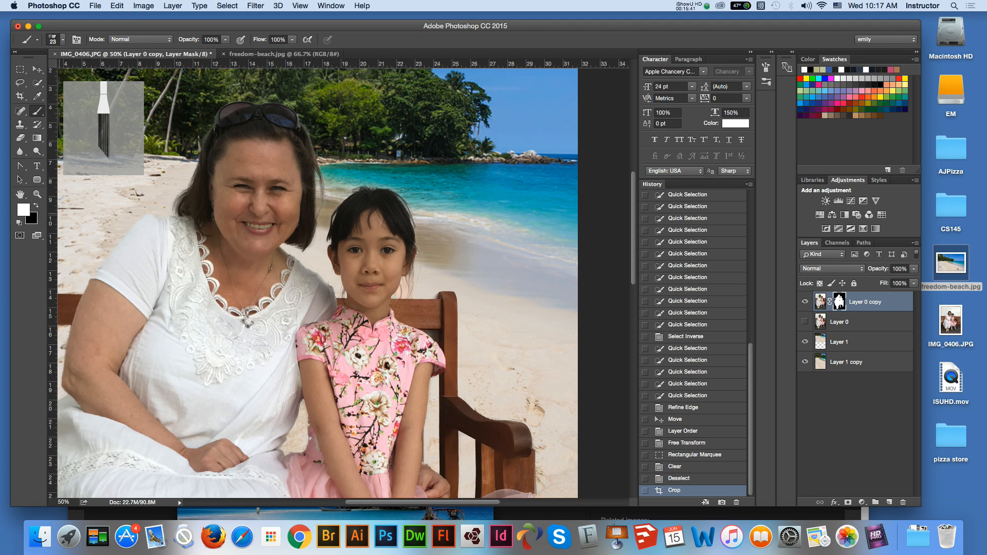
mouse_move(145, 222)
left_mouse_down()
mouse_move(106, 220)
mouse_move(135, 200)
mouse_move(119, 204)
mouse_move(146, 207)
mouse_move(107, 202)
mouse_move(135, 195)
left_mouse_up()
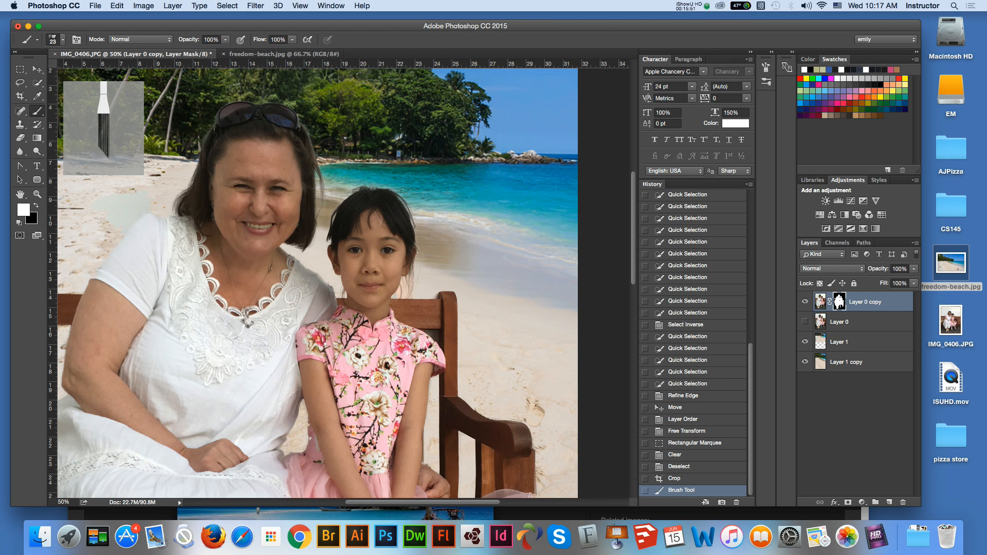
key("super+z")
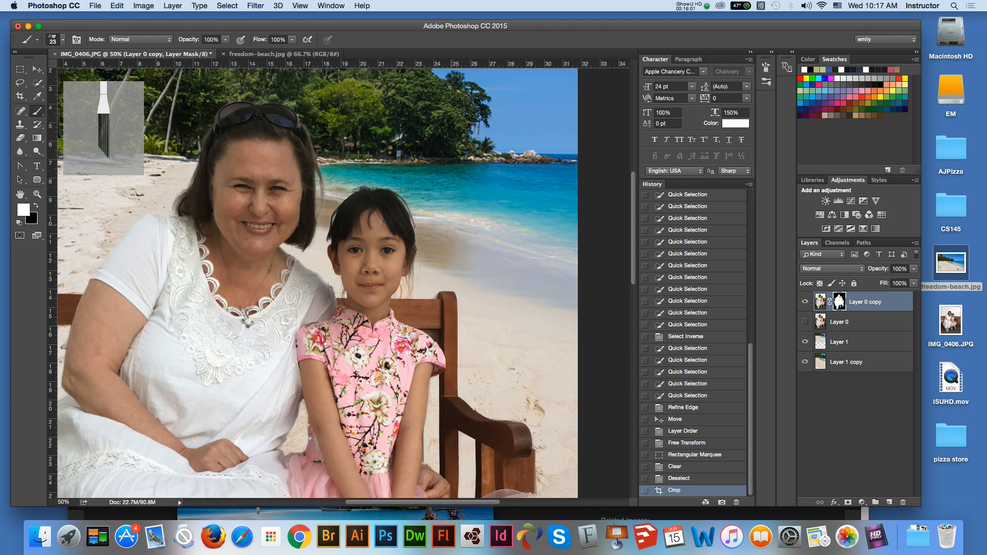
- Review the whole composite at 16.67% zoom
key("super+minus")
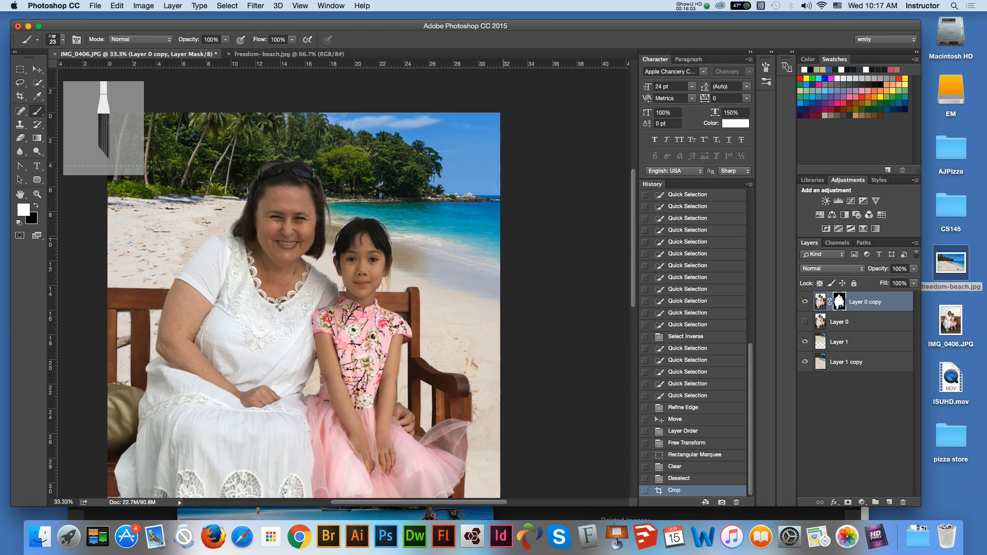
key("super+minus")
key("super+minus")
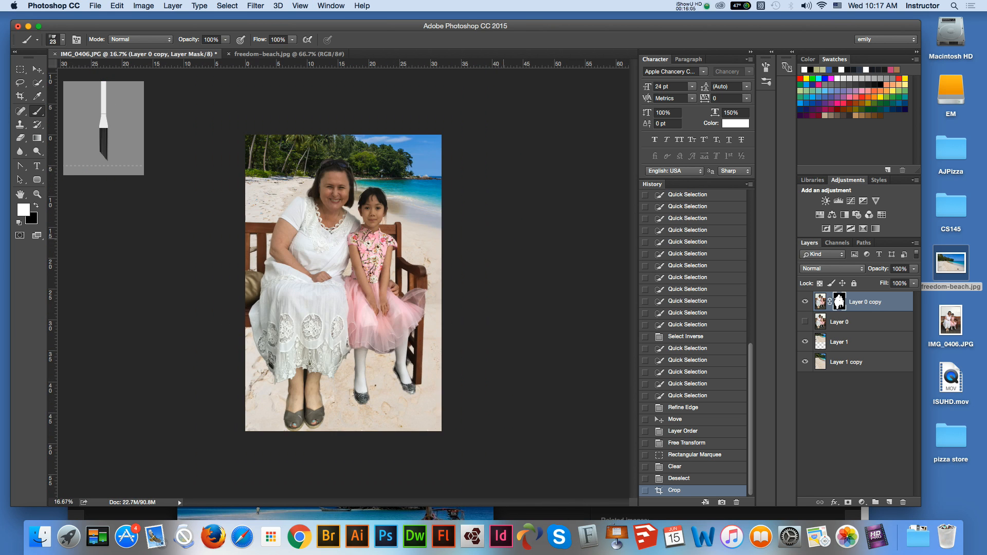
left_click(876, 536)
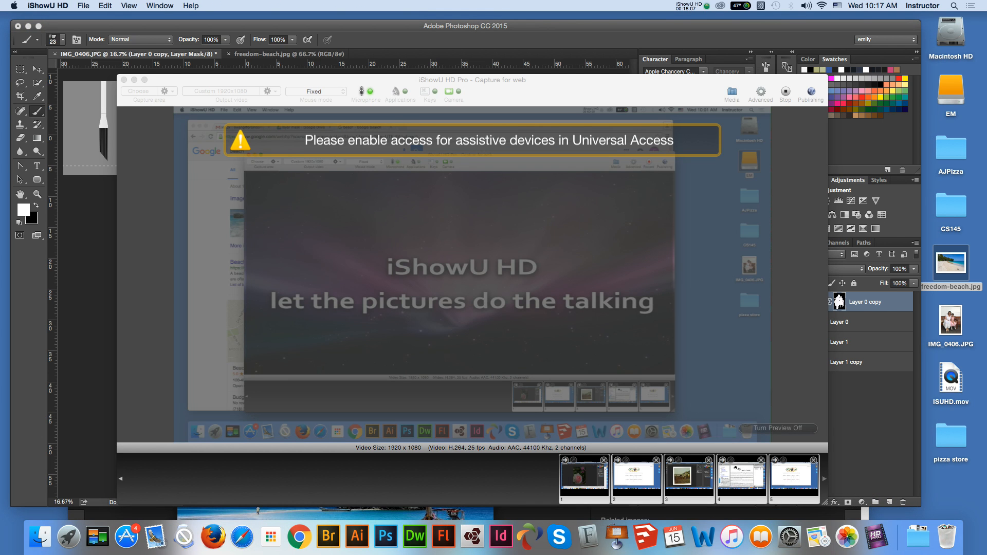